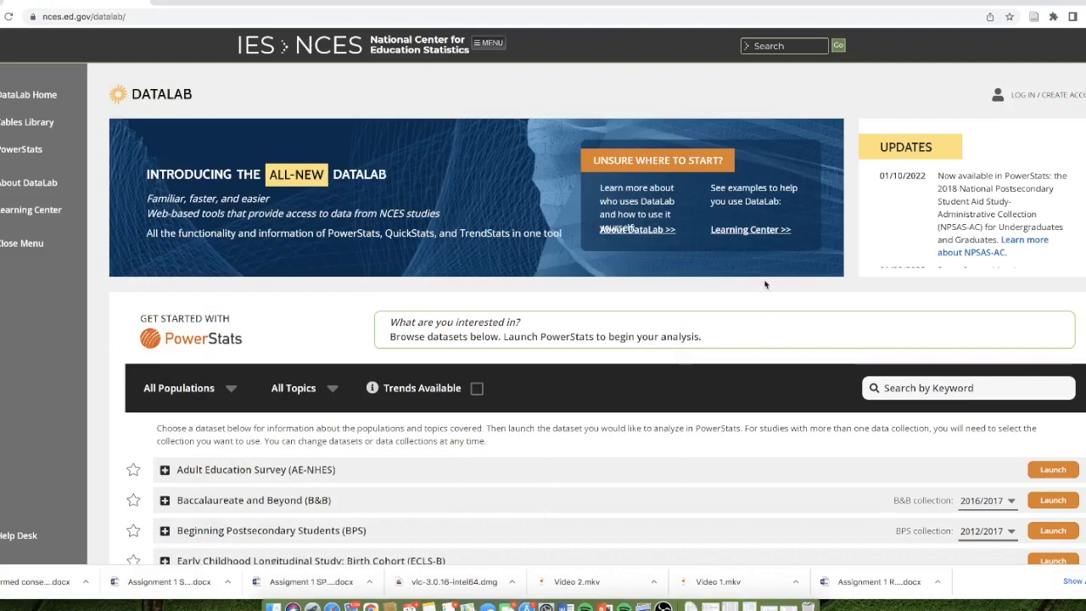
# - Look through the full list of PowerStats datasets on the DataLab home page
pyautogui.scroll(-1, 725, 280)
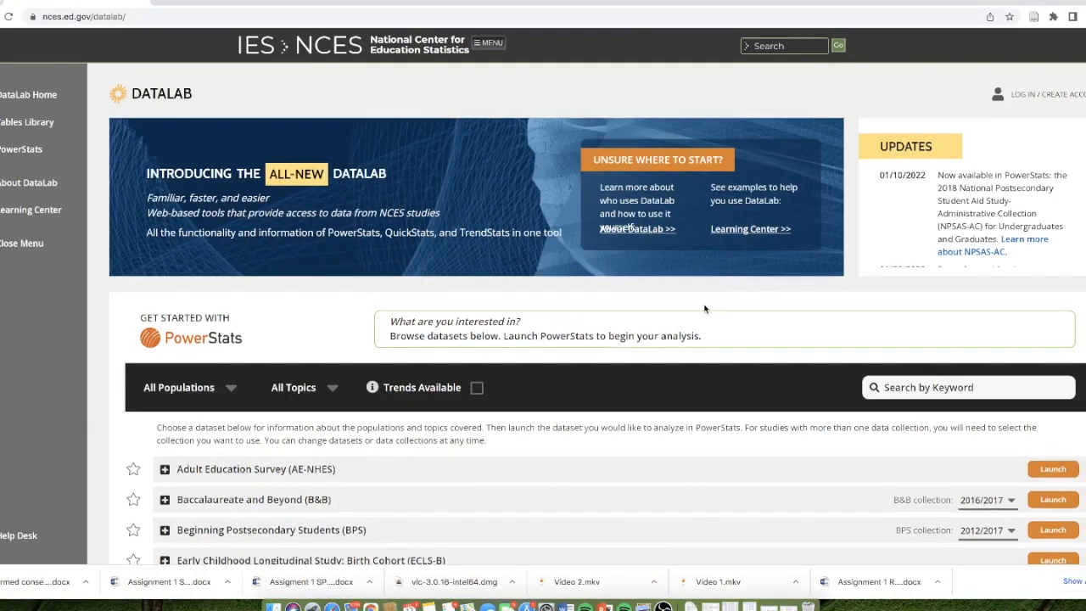
pyautogui.scroll(-1, 691, 302)
pyautogui.scroll(-3, 690, 302)
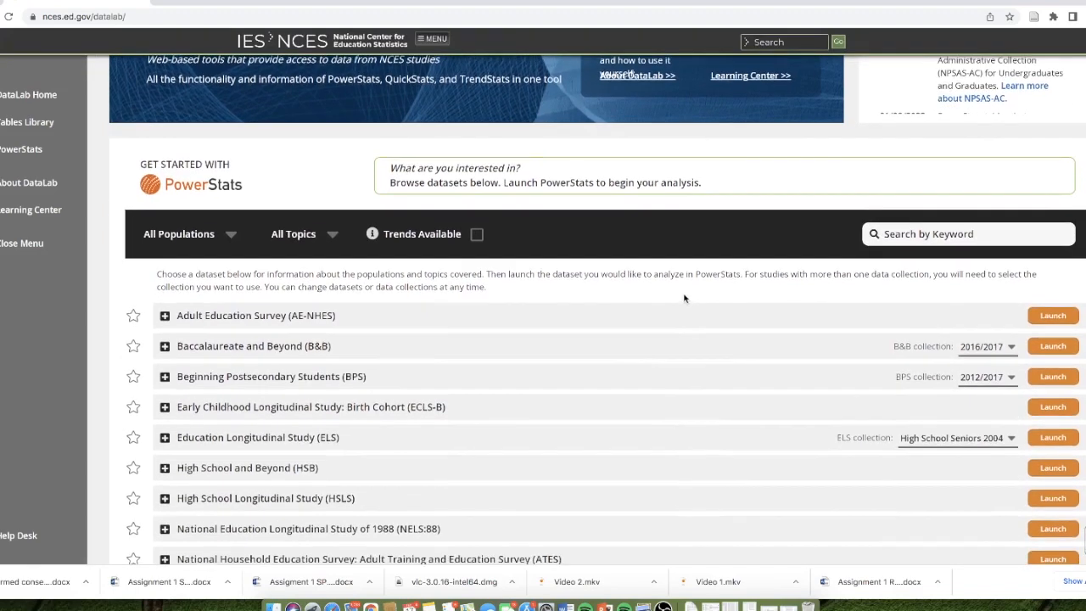
pyautogui.scroll(-1, 653, 295)
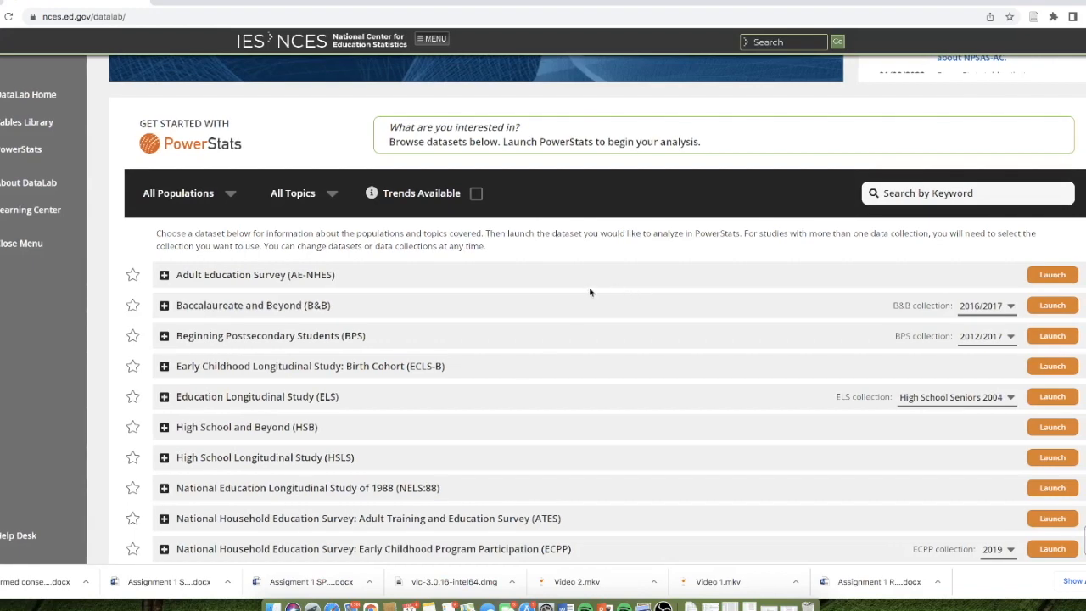
pyautogui.scroll(-2, 566, 313)
pyautogui.scroll(-1, 565, 313)
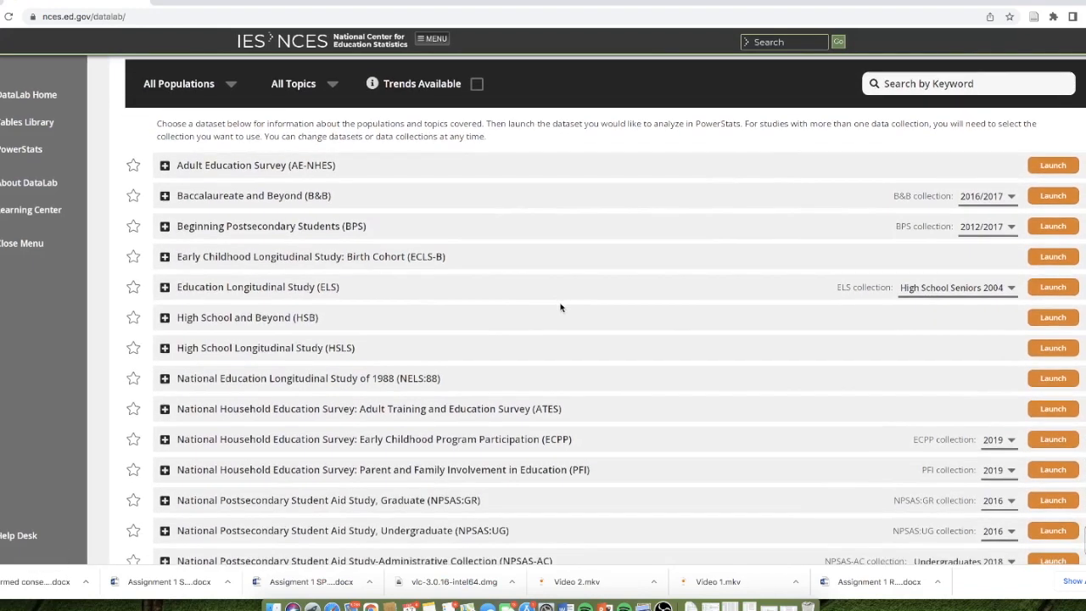
pyautogui.scroll(-5, 560, 307)
pyautogui.scroll(-3, 557, 306)
pyautogui.scroll(-6, 555, 304)
pyautogui.scroll(-12, 549, 290)
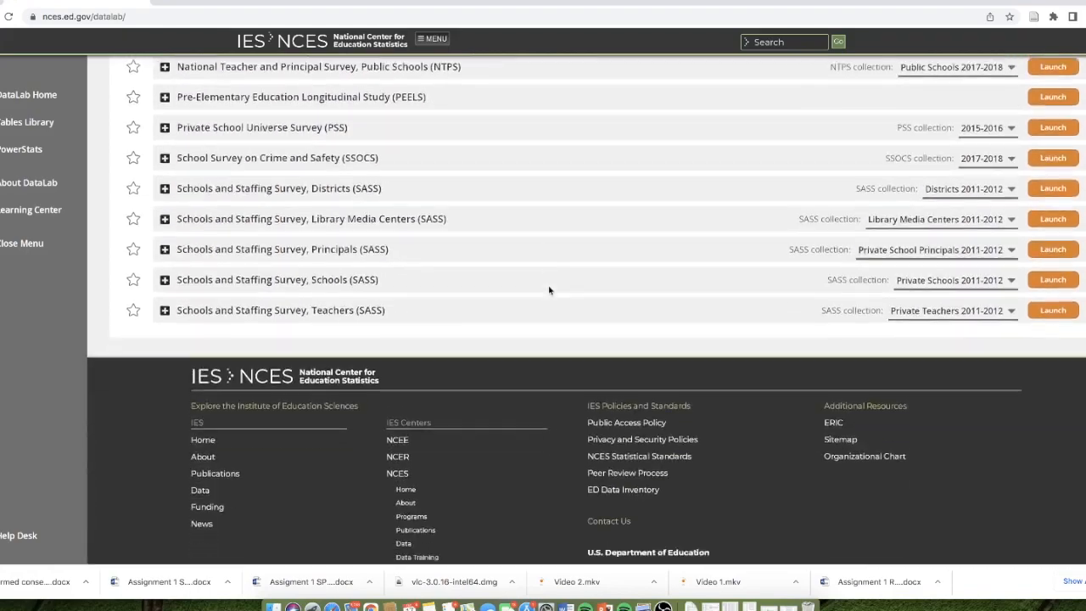
pyautogui.scroll(8, 549, 290)
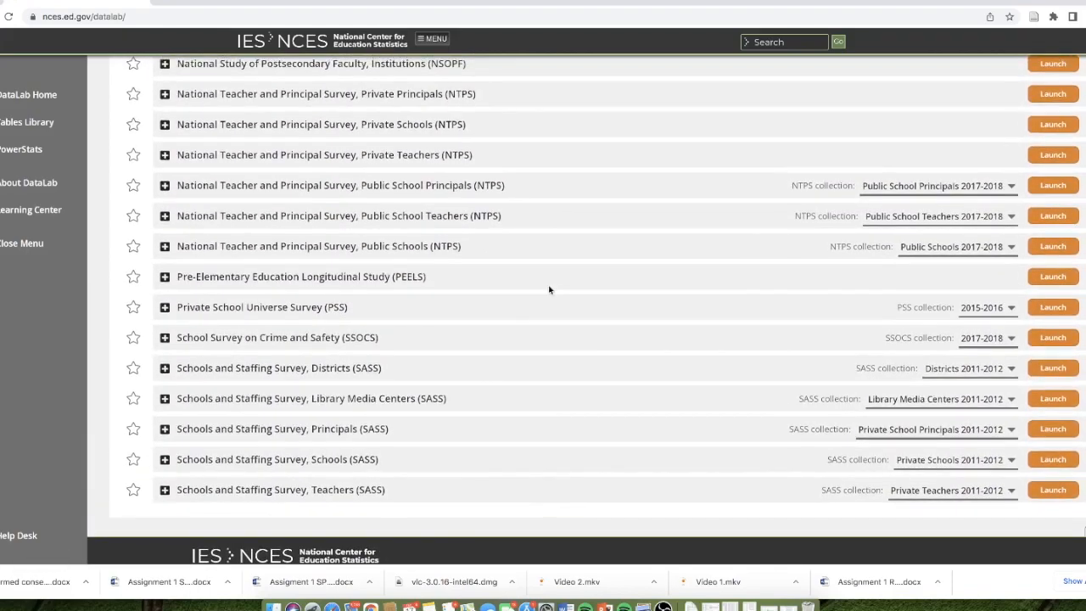
pyautogui.scroll(15, 549, 290)
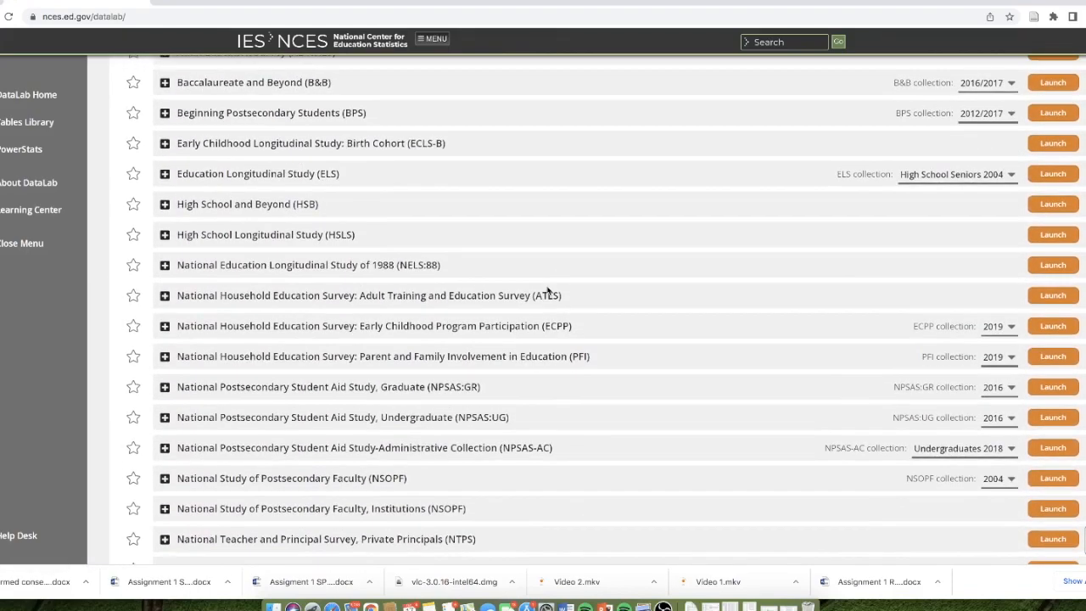
pyautogui.scroll(1, 546, 290)
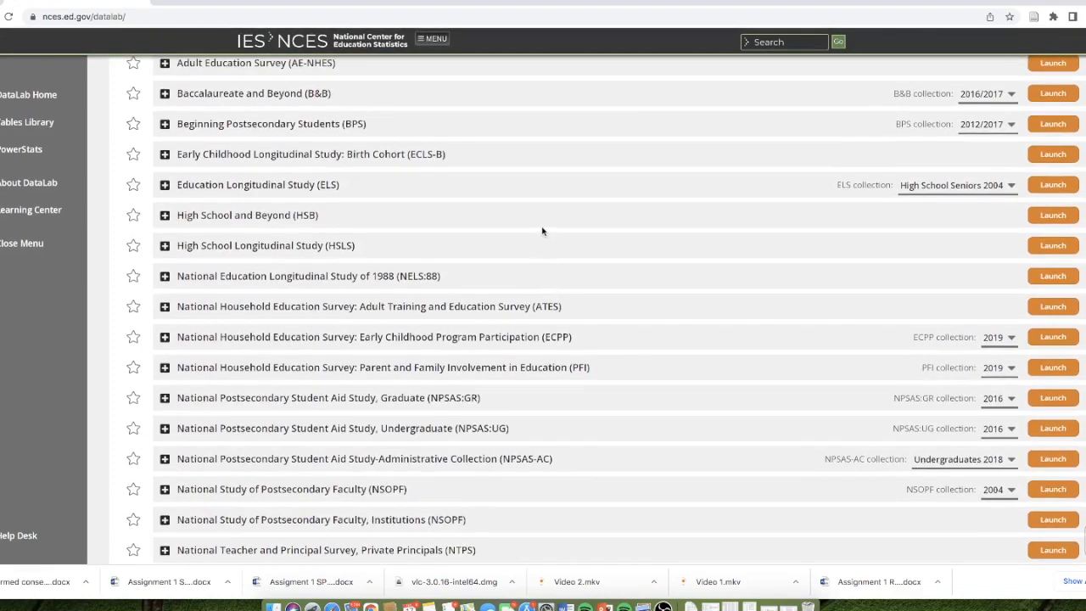
pyautogui.scroll(5, 541, 230)
pyautogui.scroll(1, 543, 230)
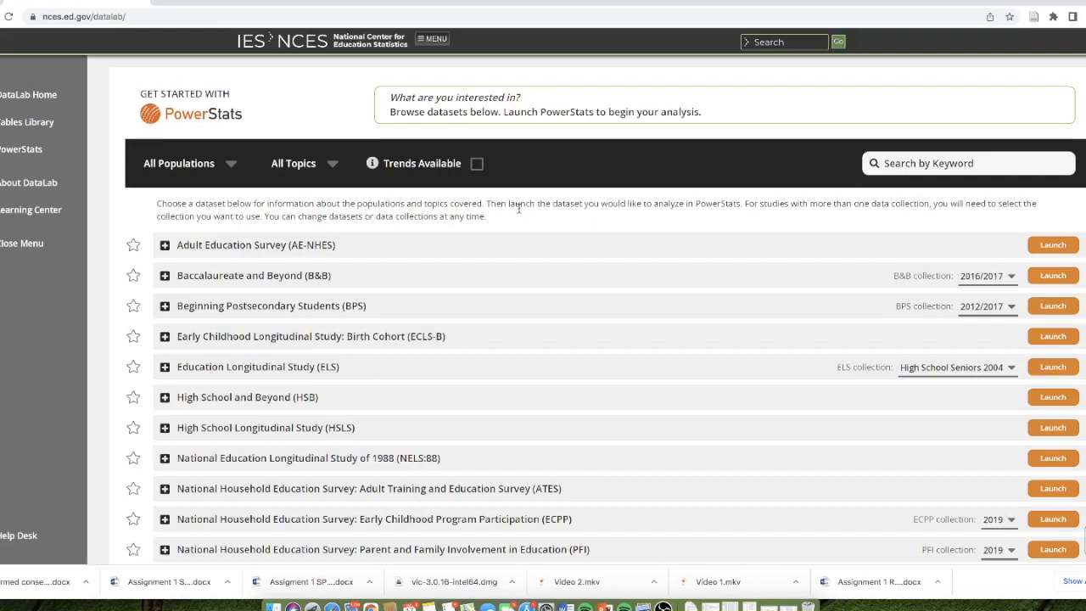
# - Examine the available population and topic options for filtering the PowerStats datasets
pyautogui.click(232, 165)
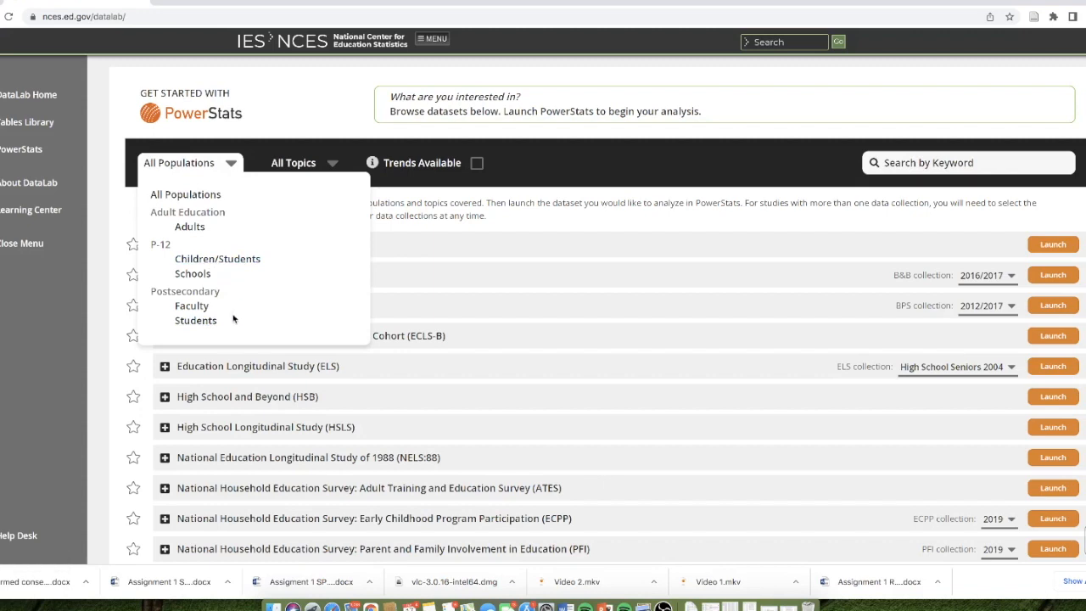
pyautogui.click(323, 153)
pyautogui.scroll(-1, 368, 331)
pyautogui.scroll(-3, 368, 331)
pyautogui.scroll(4, 458, 286)
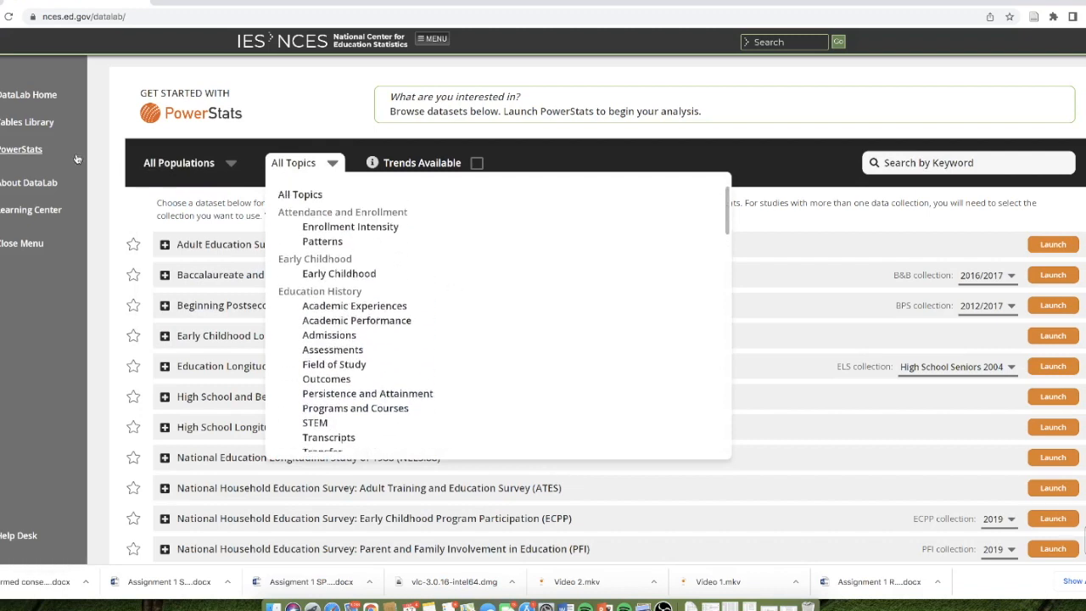
# - Filter the datasets by the postsecondary Students population and check the resulting list
pyautogui.click(223, 163)
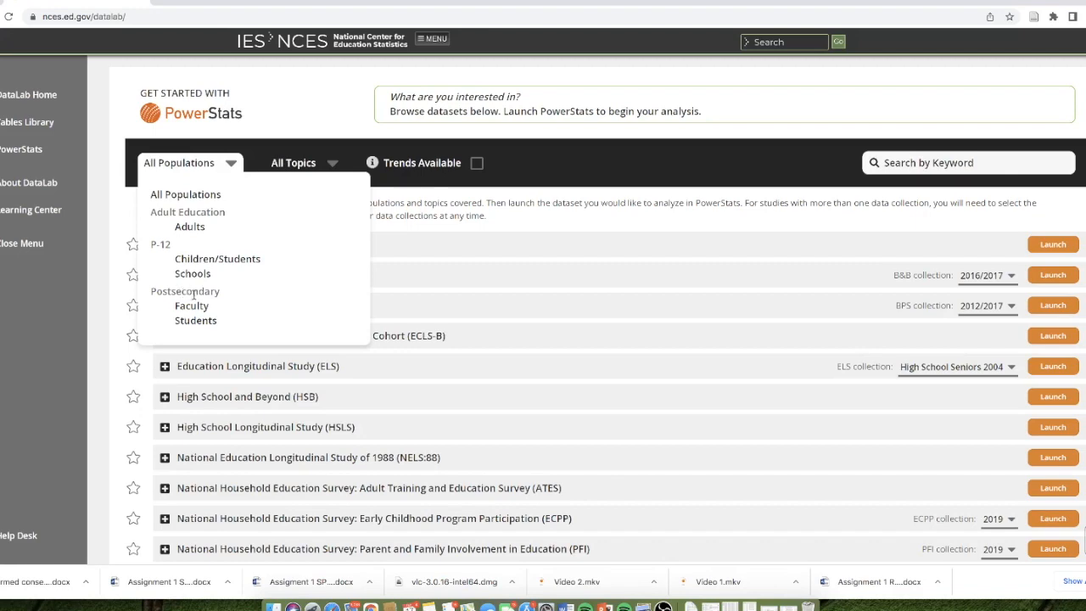
pyautogui.click(196, 321)
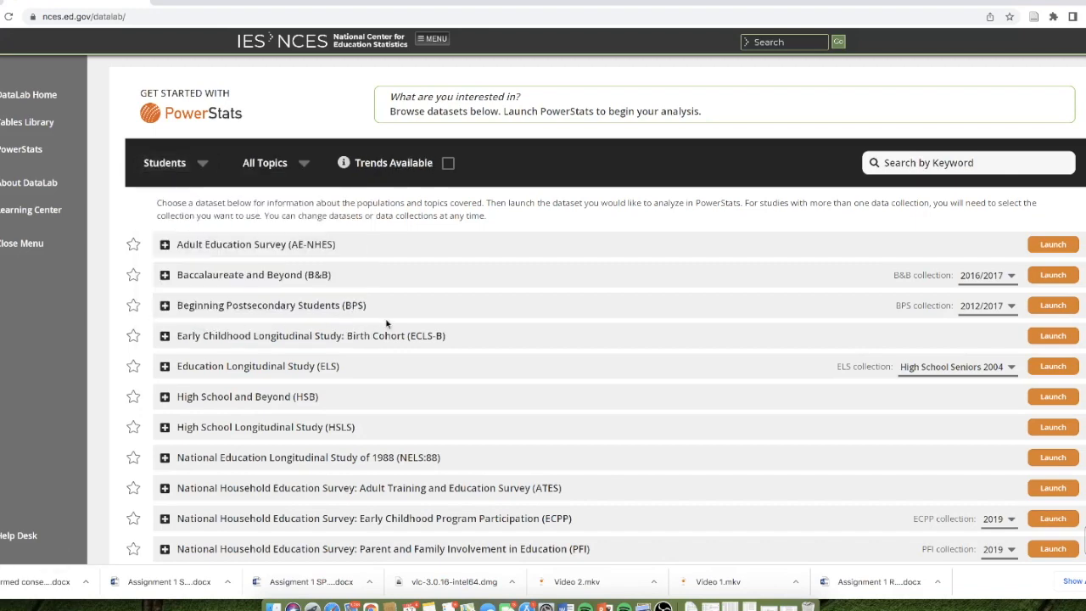
pyautogui.scroll(-3, 386, 329)
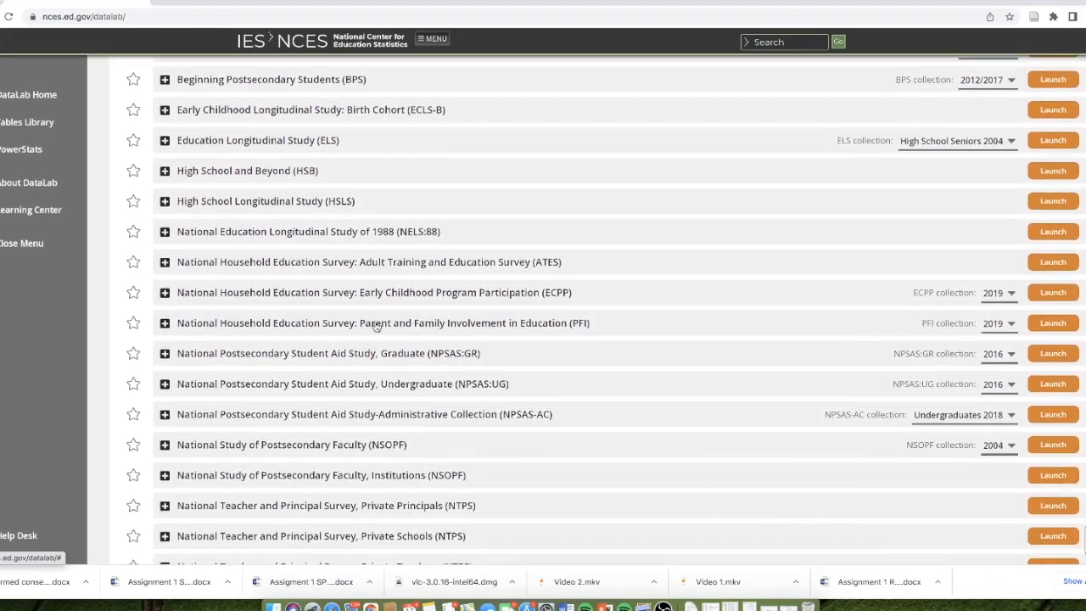
pyautogui.scroll(4, 380, 329)
pyautogui.scroll(-10, 396, 387)
pyautogui.scroll(7, 395, 382)
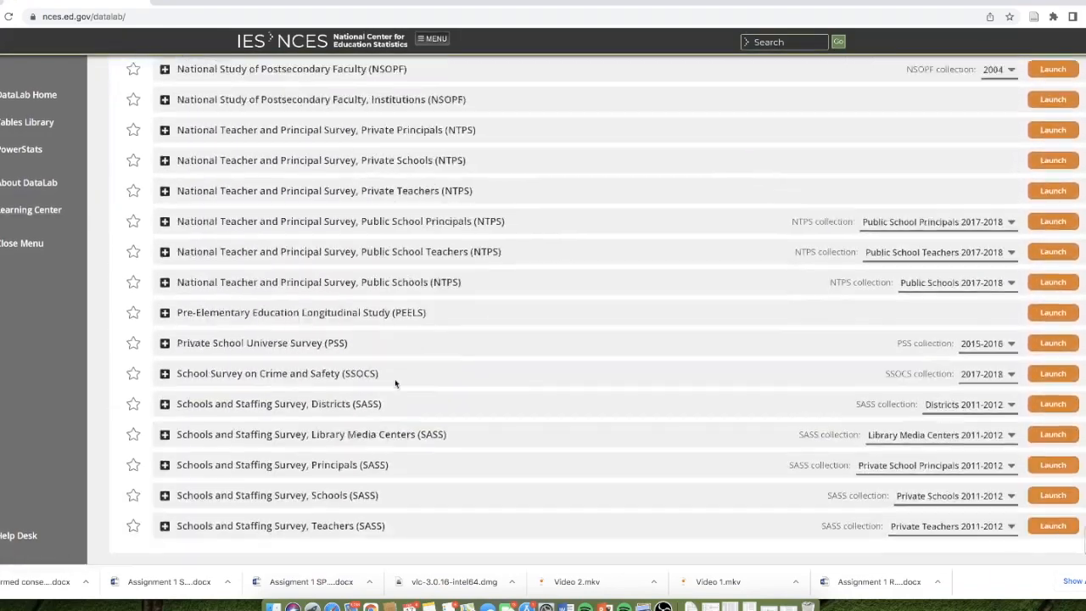
pyautogui.scroll(4, 395, 384)
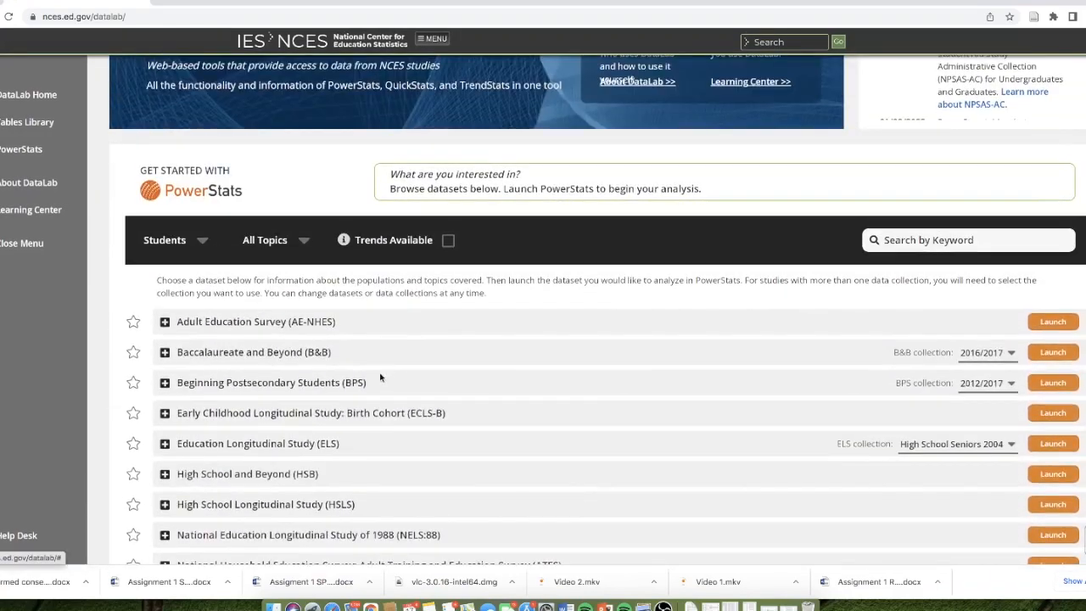
pyautogui.click(202, 241)
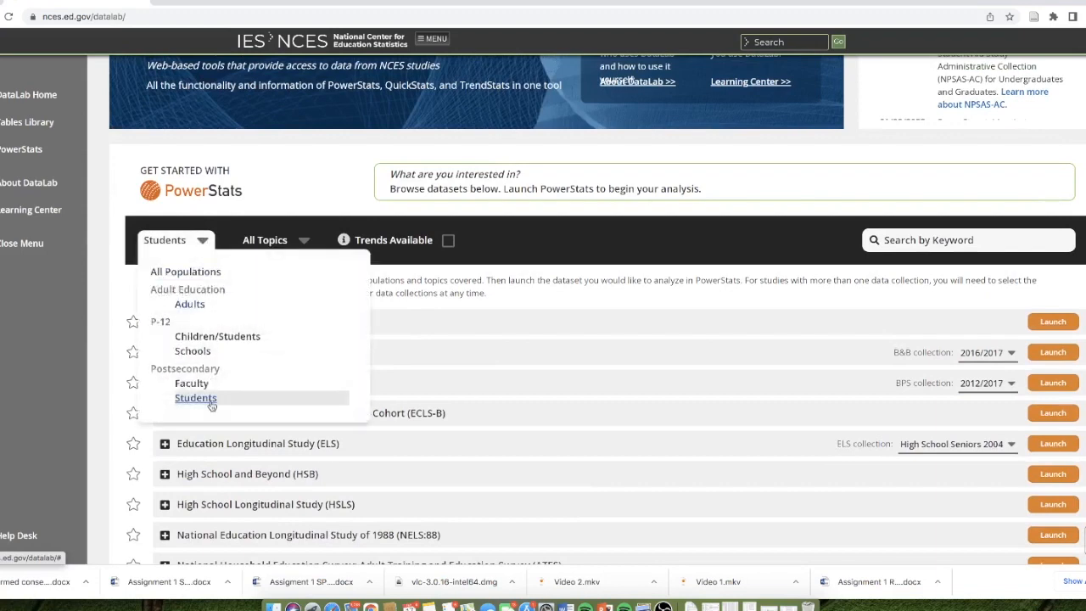
pyautogui.click(210, 398)
# - Set the topic filter to Academic Experiences under Education History and look through the dataset list
pyautogui.scroll(-1, 225, 408)
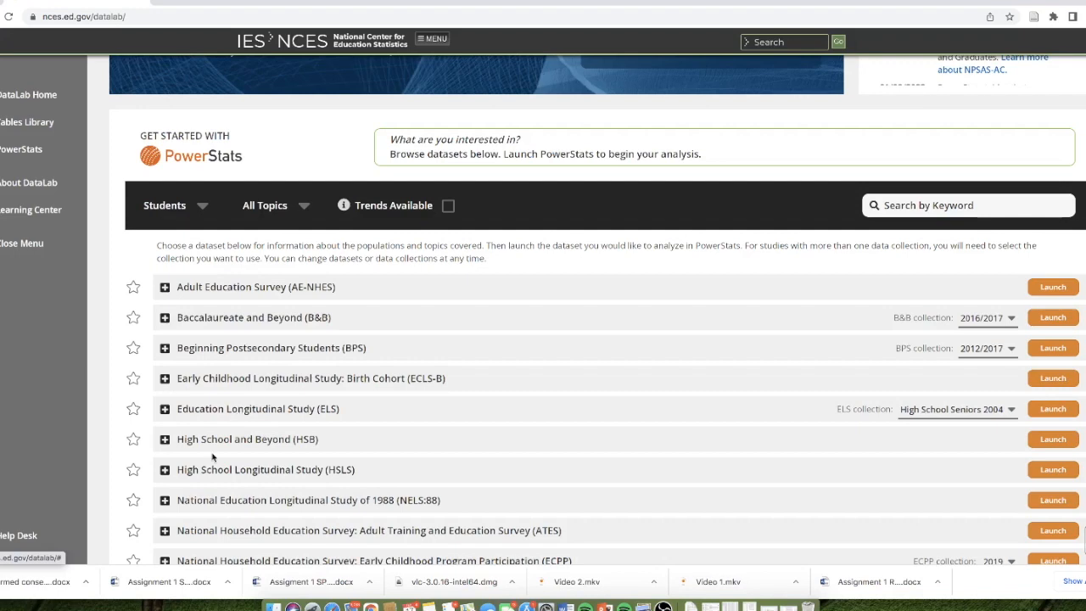
pyautogui.scroll(-2, 216, 450)
pyautogui.click(247, 155)
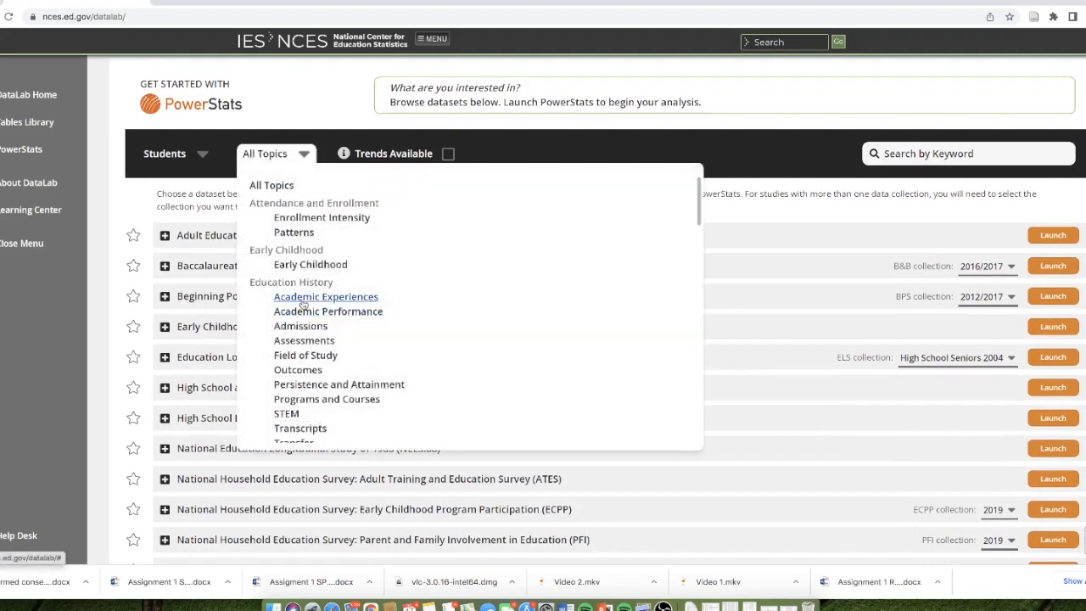
pyautogui.click(309, 298)
pyautogui.scroll(-3, 320, 335)
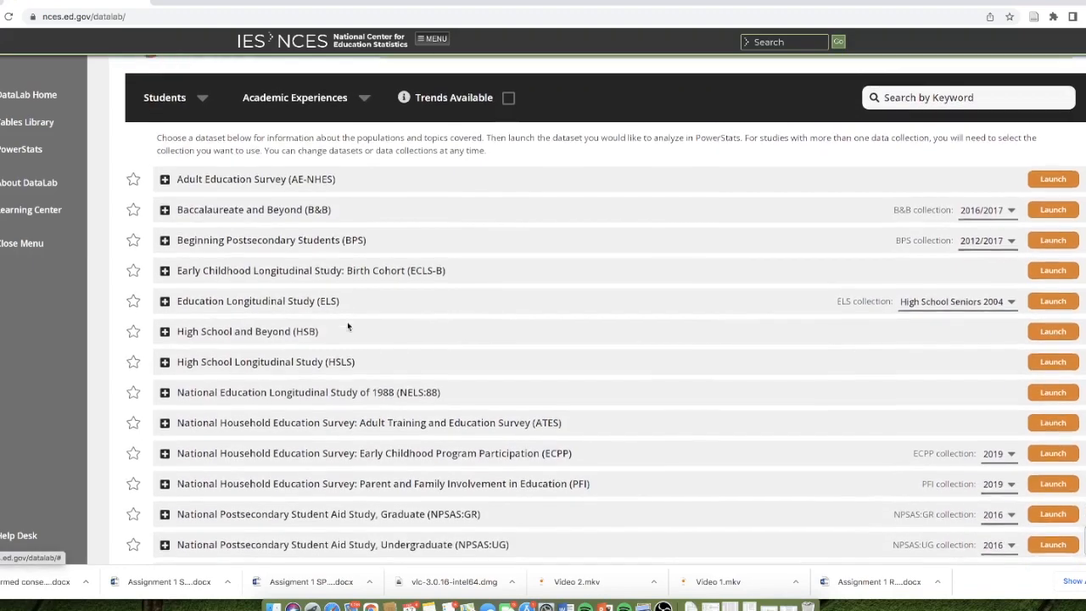
pyautogui.scroll(10, 727, 464)
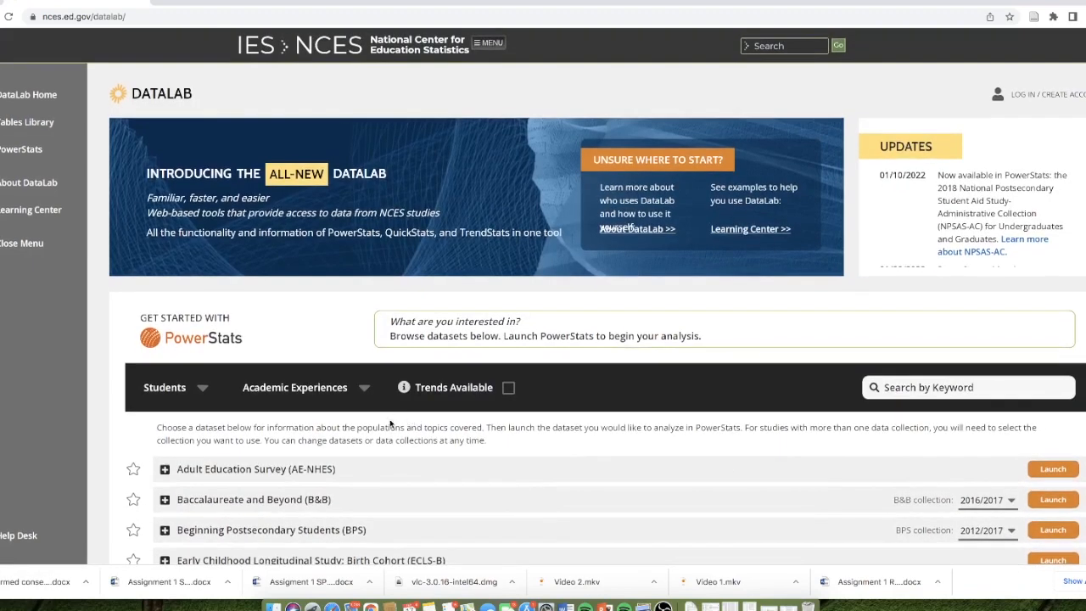
pyautogui.scroll(-10, 382, 419)
pyautogui.scroll(-5, 355, 407)
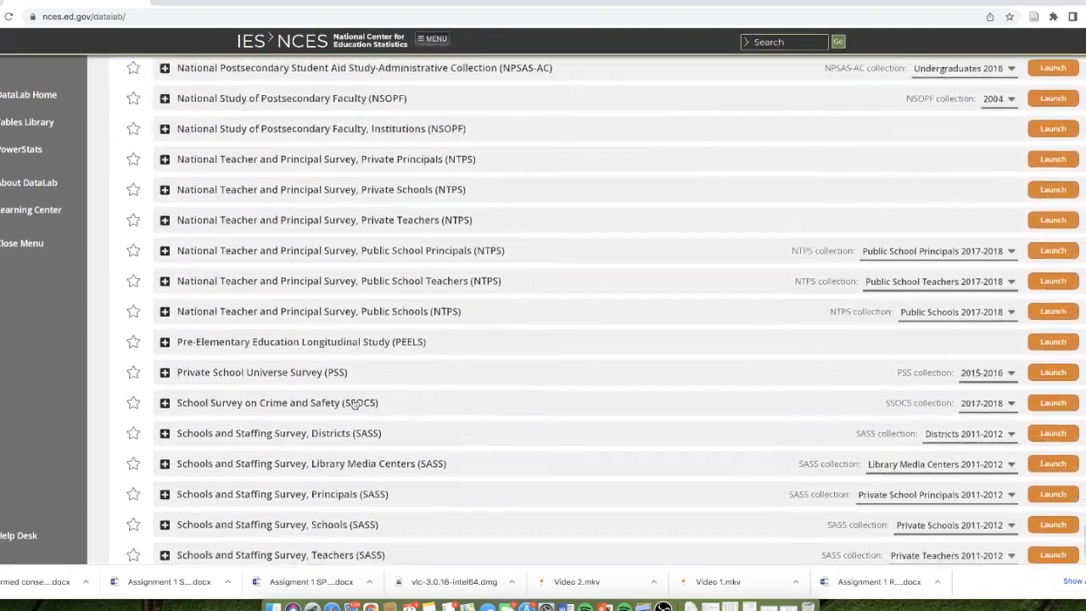
pyautogui.scroll(10, 353, 401)
pyautogui.scroll(2, 353, 401)
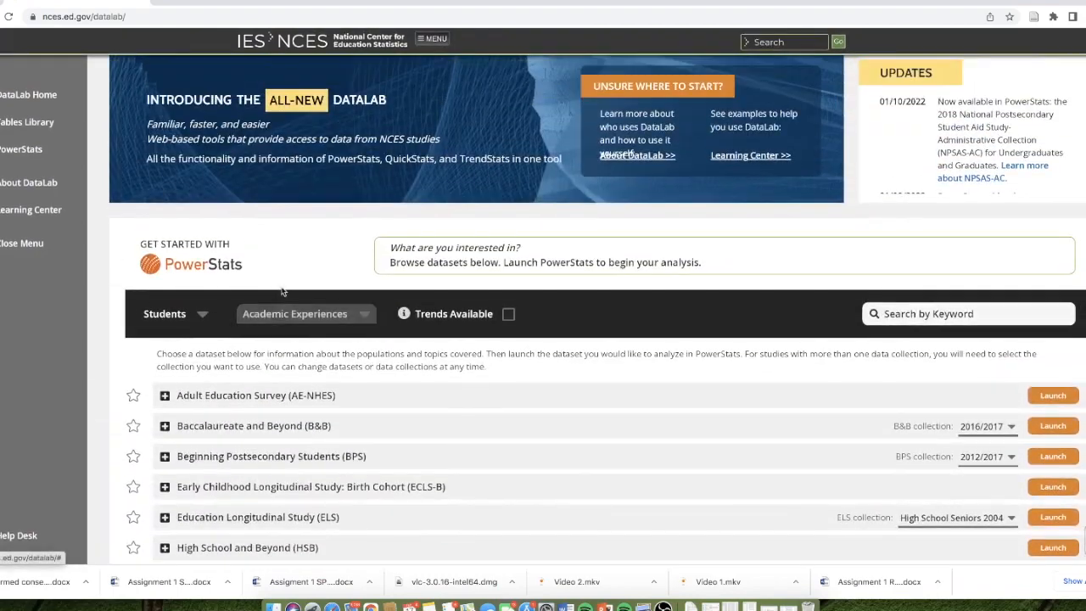
# - Set the topic filter to Field of Study under Education History and look over the dataset list
pyautogui.click(346, 322)
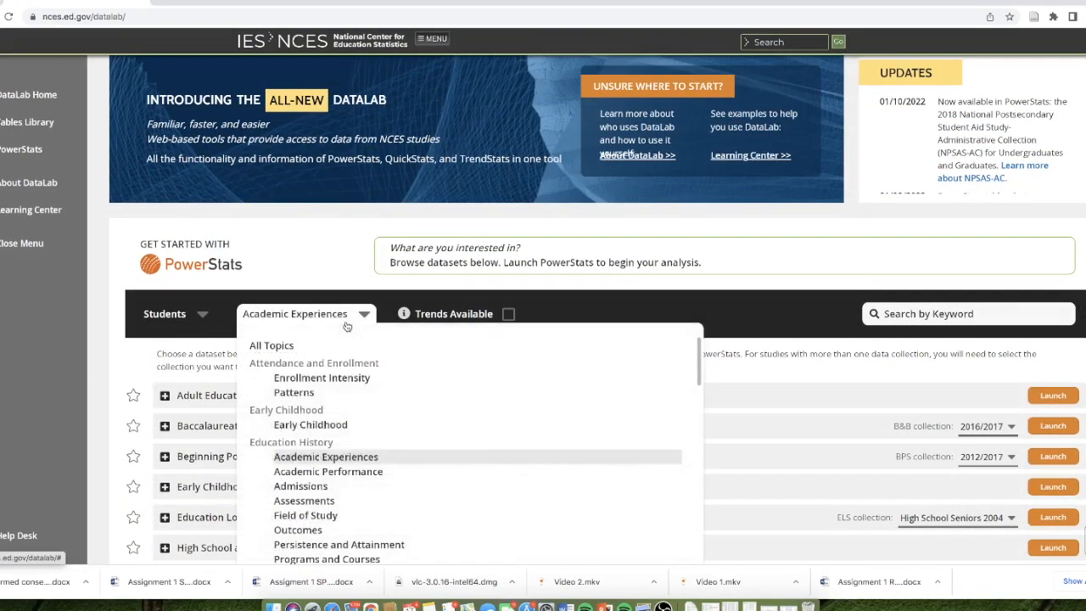
pyautogui.click(322, 515)
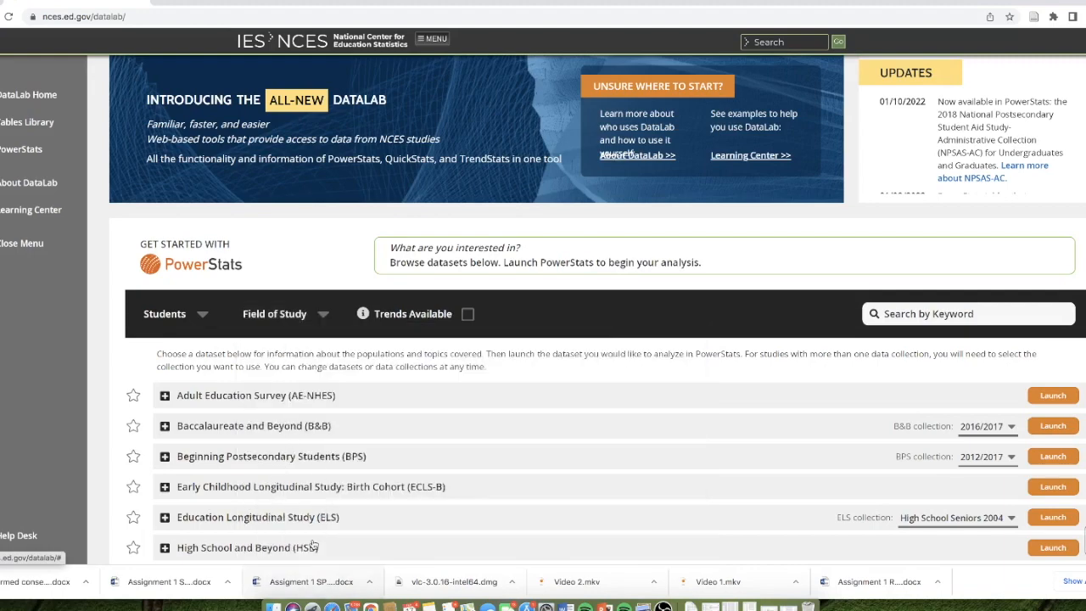
pyautogui.scroll(-4, 309, 539)
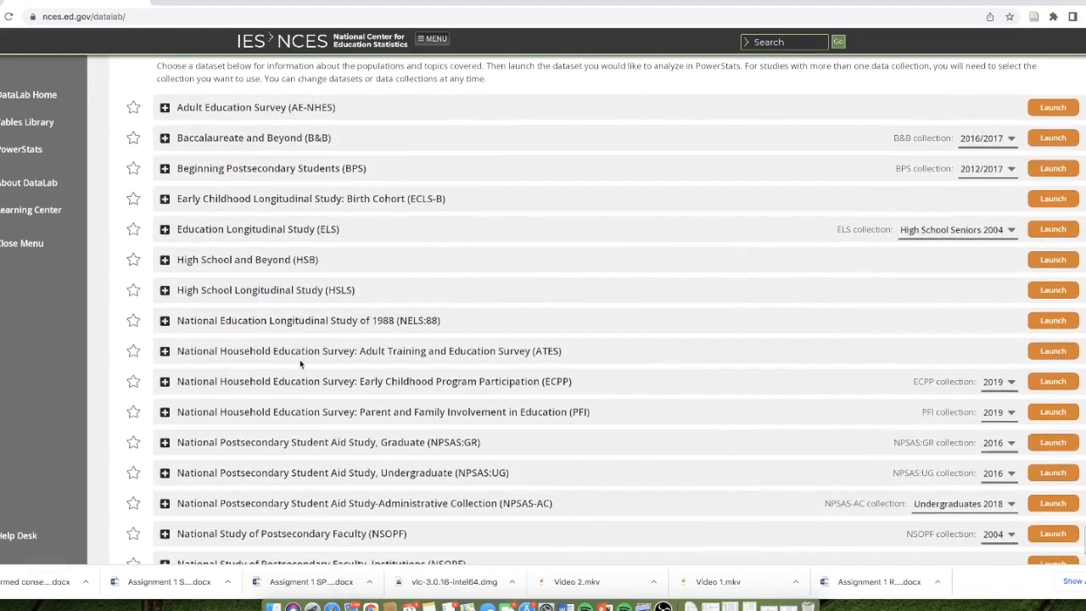
pyautogui.scroll(3, 309, 373)
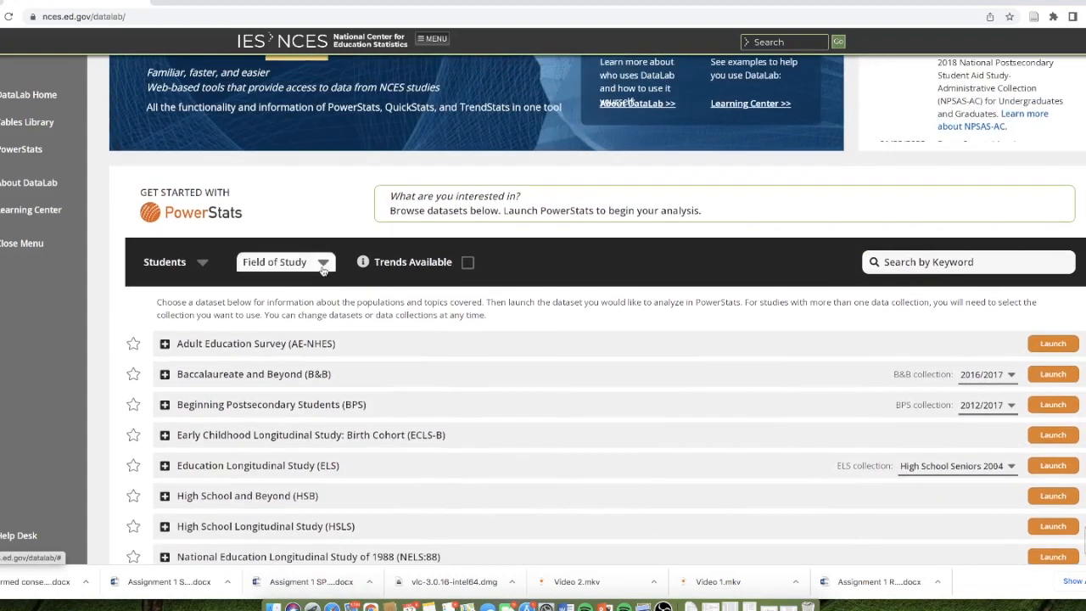
# - Browse the topic filter options further down, including Educational Transitions, Employment, and Faculty and Staff
pyautogui.click(285, 255)
pyautogui.scroll(-3, 335, 455)
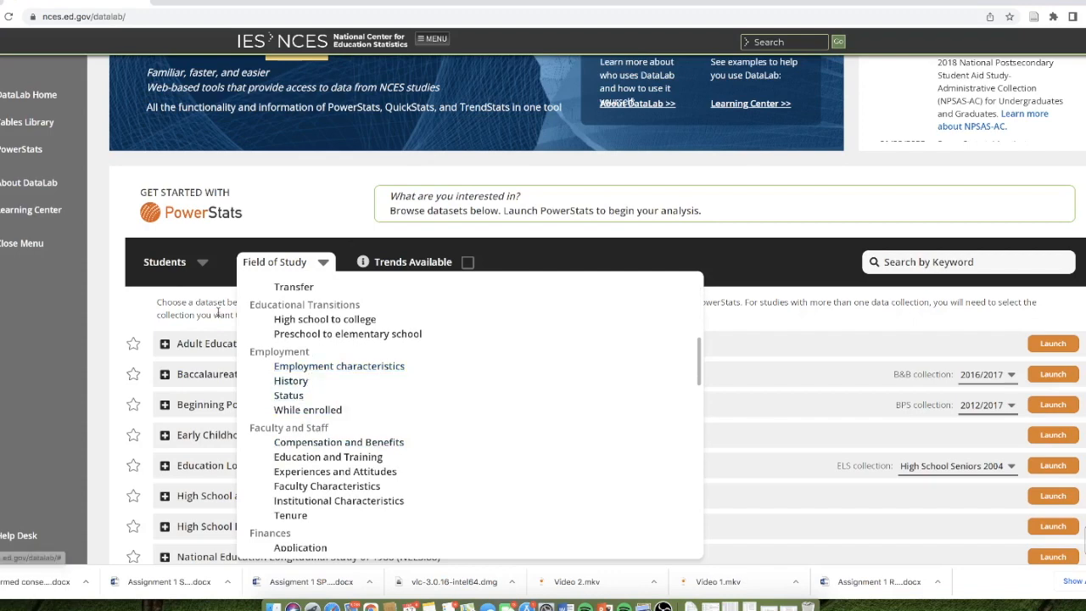
pyautogui.click(212, 307)
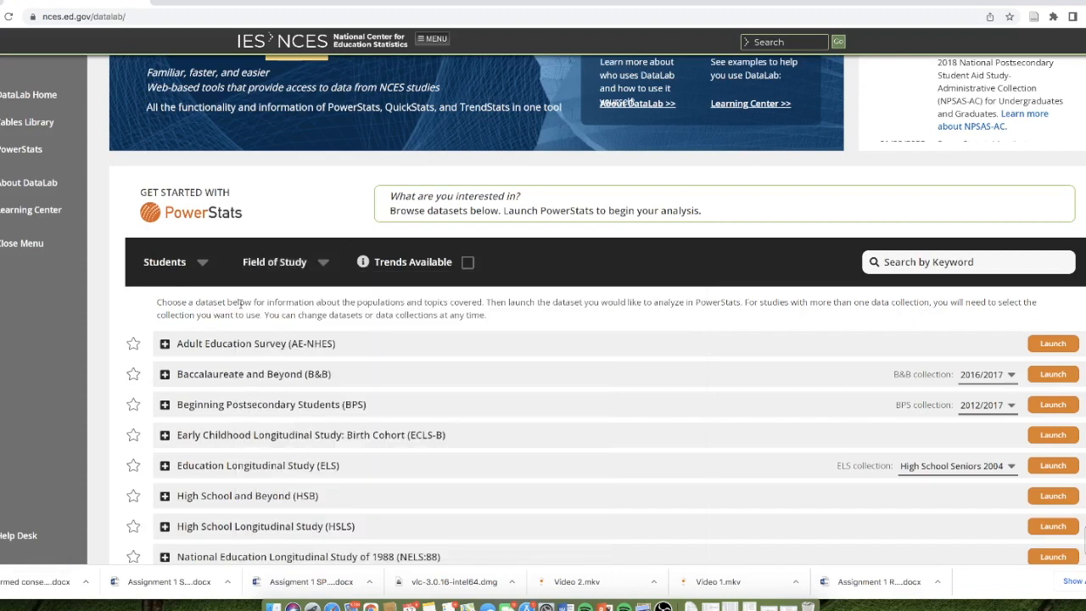
# - Expand the details of the Beginning Postsecondary Students (BPS) dataset and read its study description and population
pyautogui.scroll(-1, 397, 396)
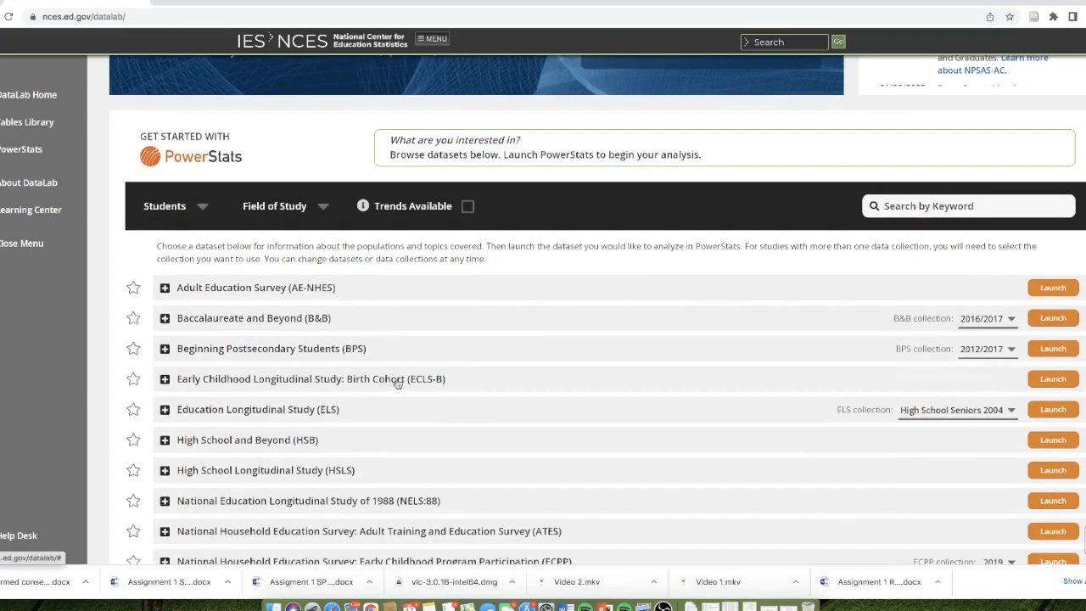
pyautogui.scroll(-2, 370, 382)
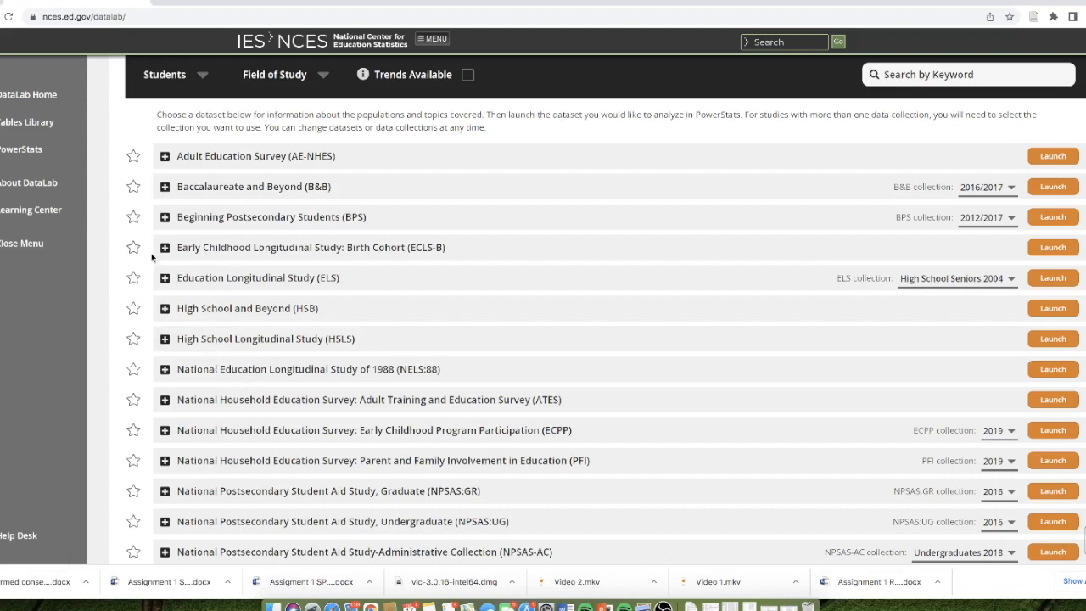
pyautogui.click(166, 219)
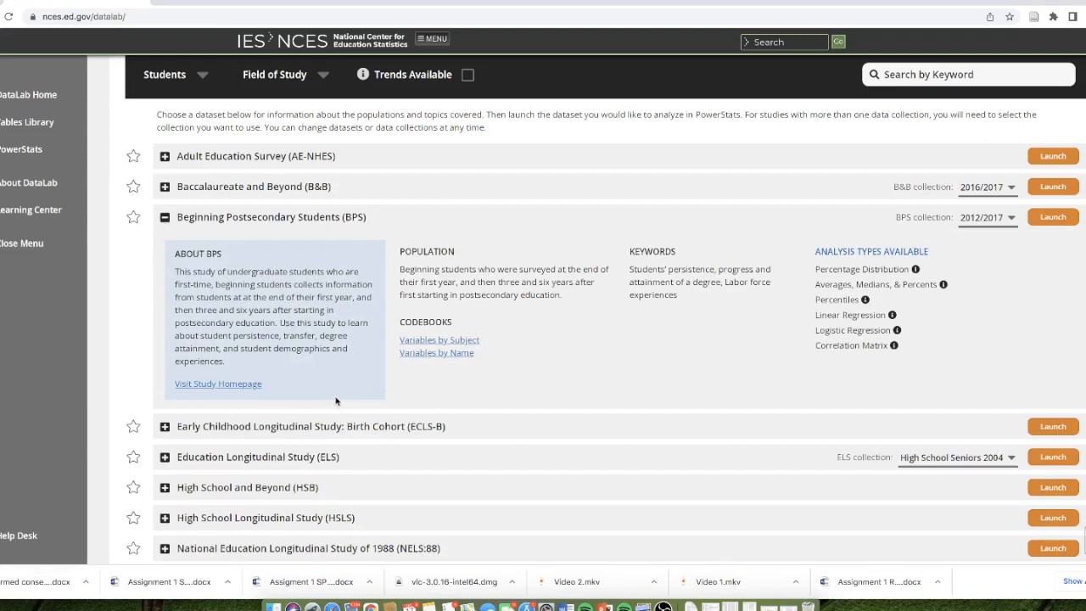
pyautogui.moveTo(178, 255); pyautogui.dragTo(290, 363)
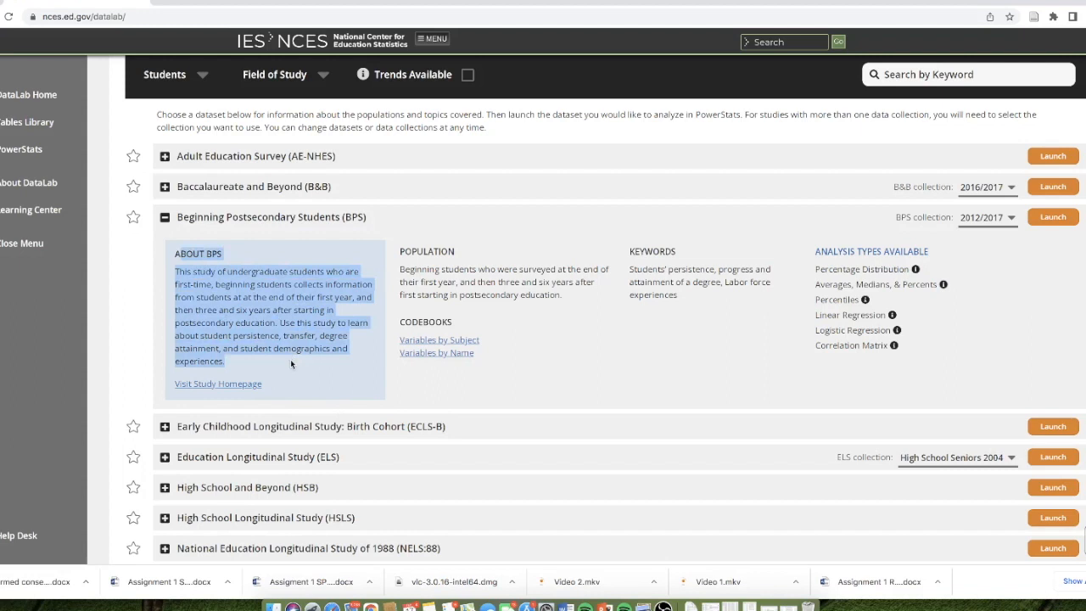
pyautogui.click(290, 363)
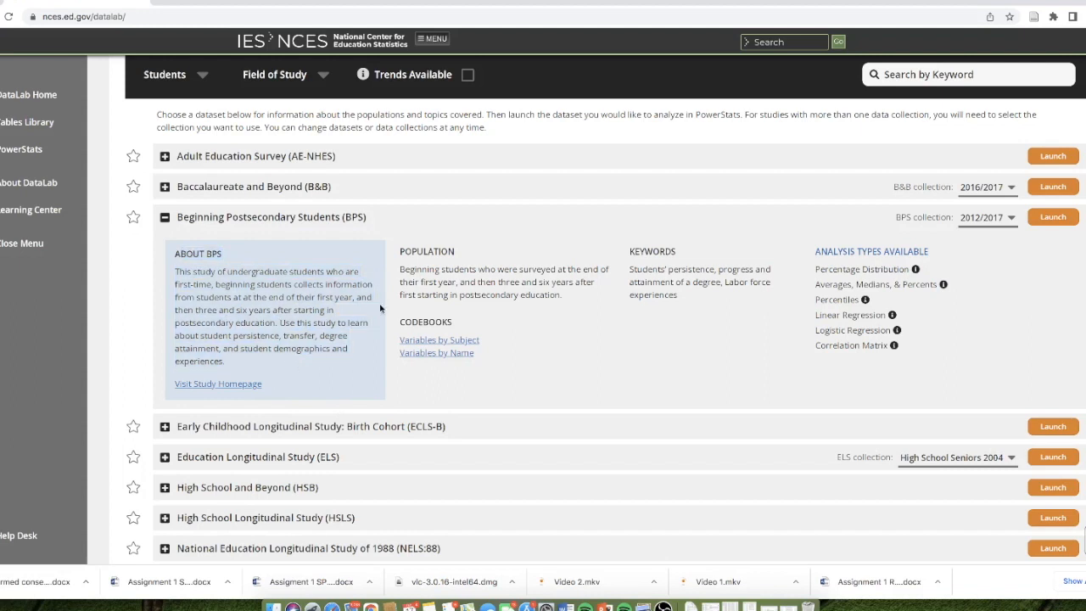
pyautogui.moveTo(399, 270); pyautogui.dragTo(453, 270)
pyautogui.moveTo(169, 252); pyautogui.dragTo(282, 324)
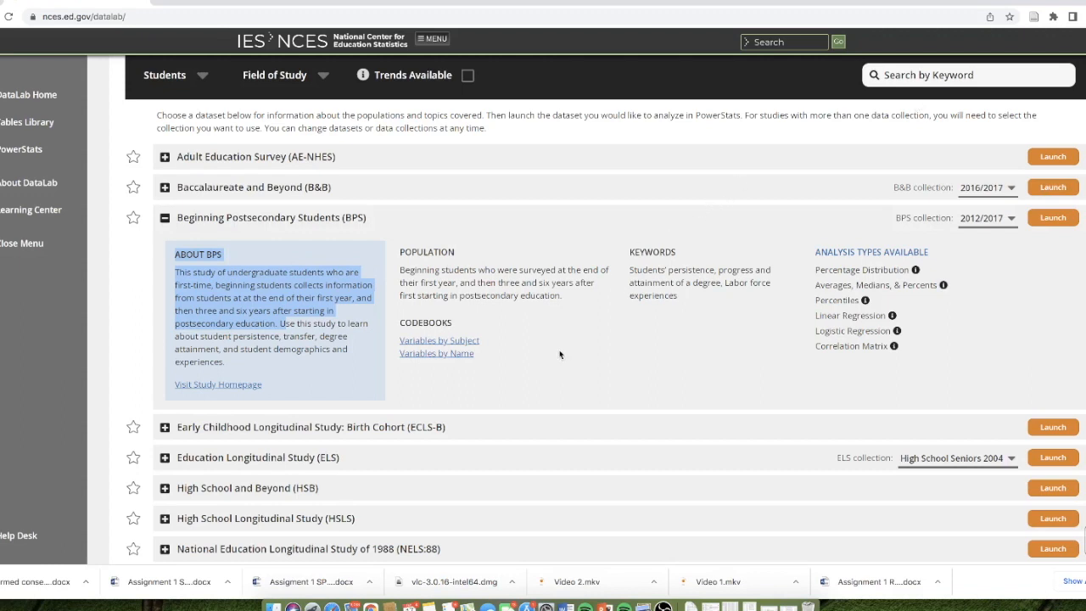
# - Open the Variables by Subject codebook for the BPS 2012/2017 collection and look through its list of subjects
pyautogui.scroll(-1, 453, 349)
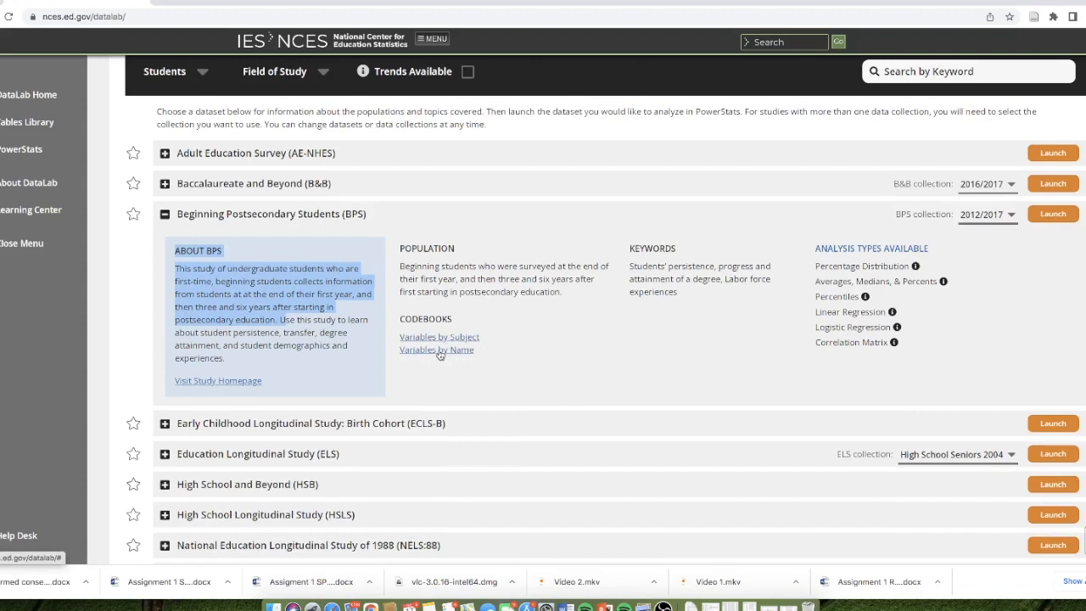
pyautogui.click(438, 337)
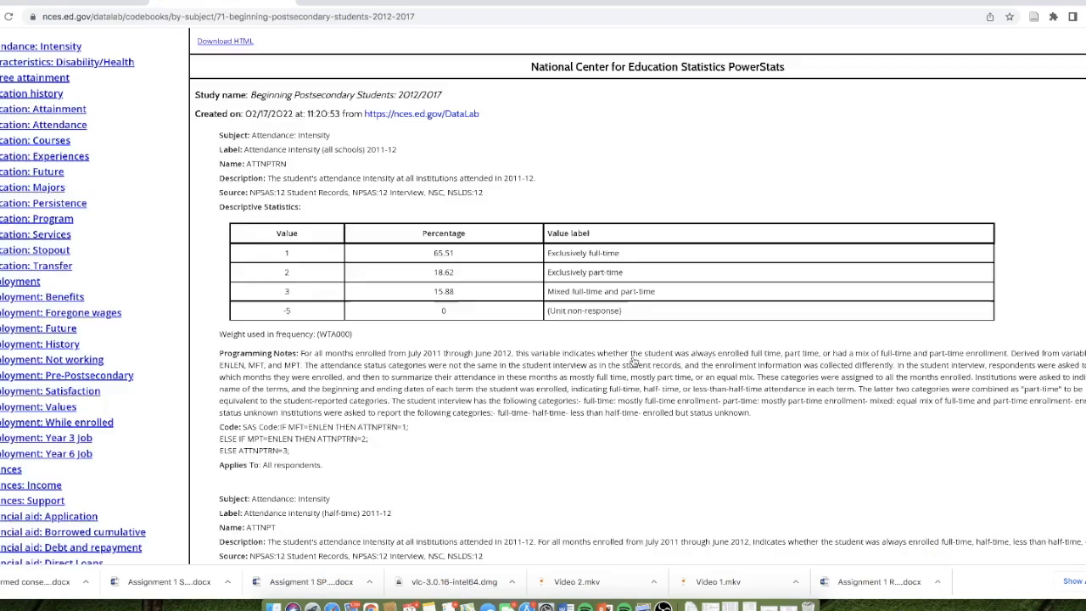
pyautogui.scroll(-9, 166, 325)
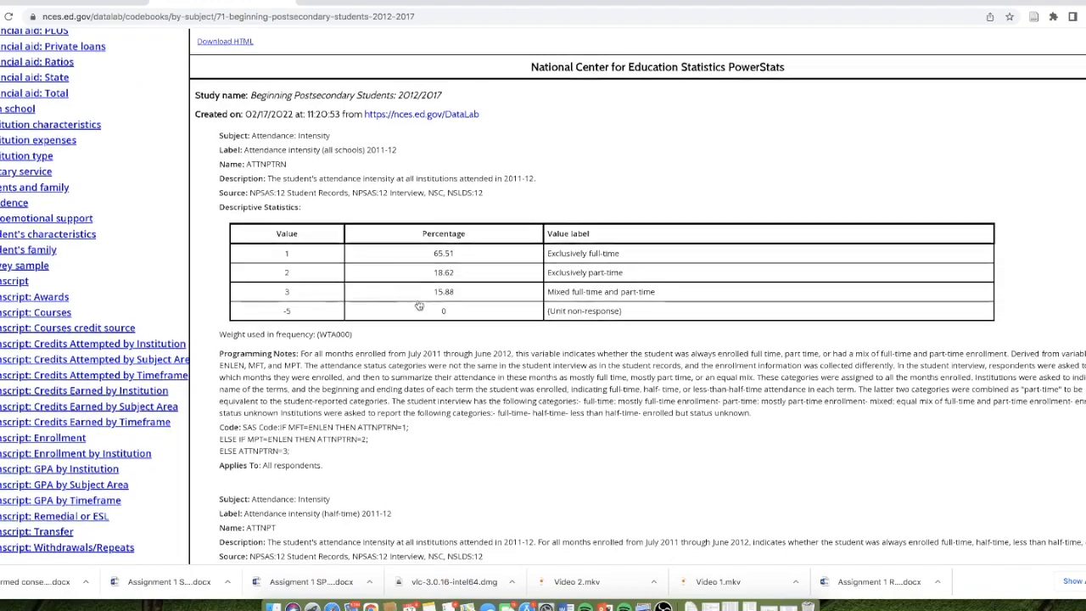
pyautogui.scroll(8, 51, 263)
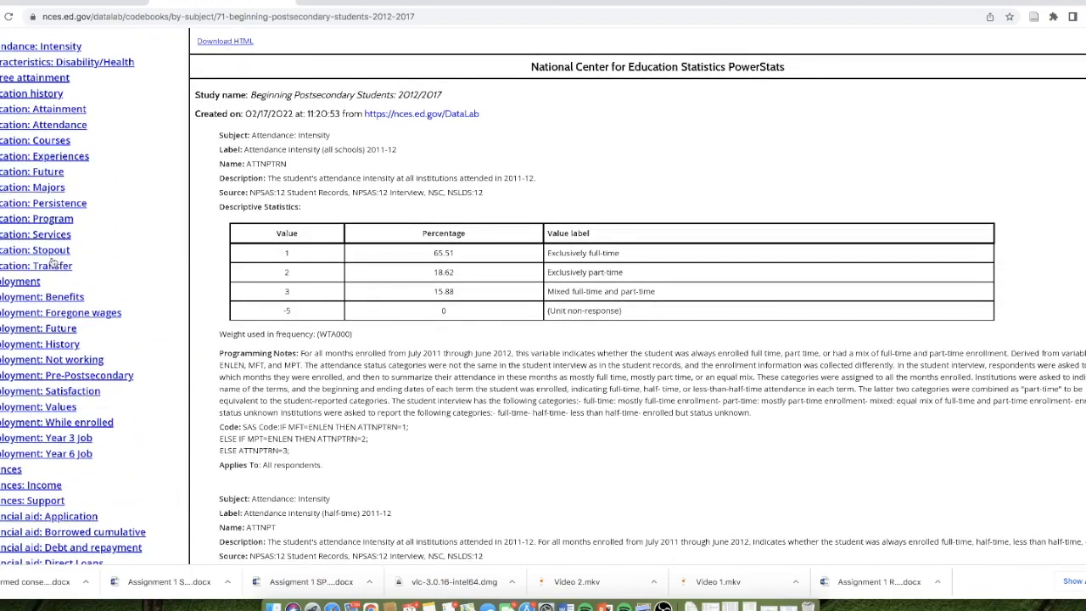
pyautogui.scroll(-3, 386, 360)
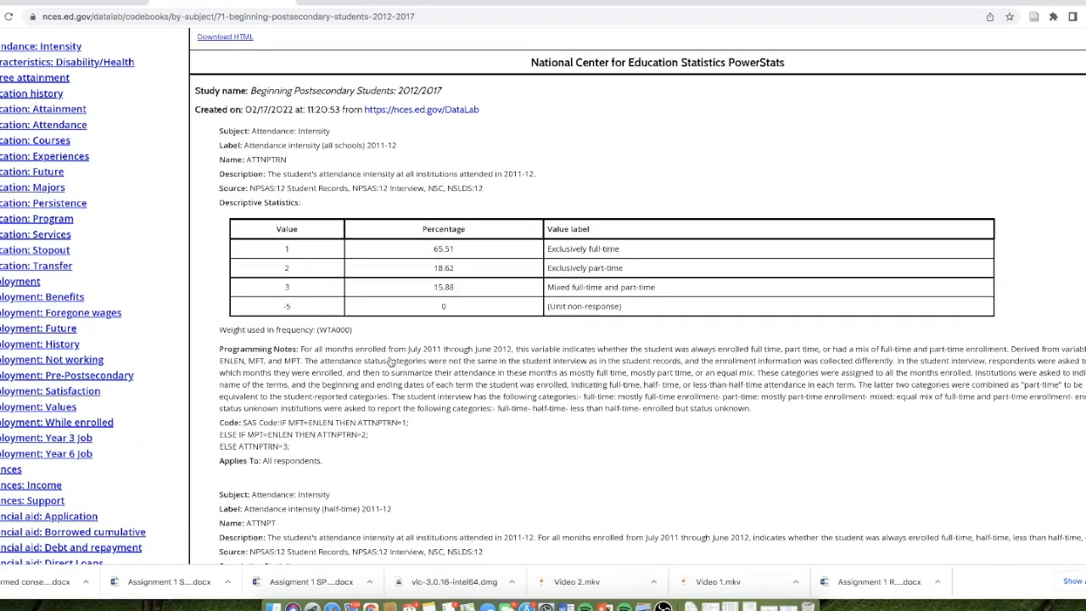
pyautogui.scroll(2, 388, 360)
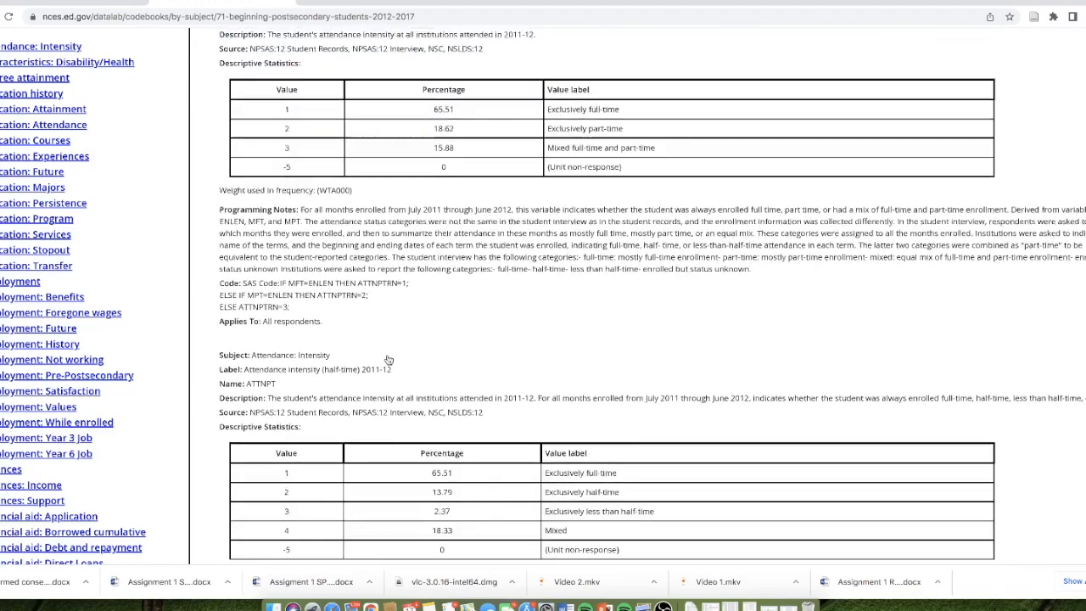
# - Examine the value codes, percentages and labels in the statistics table for Attendance intensity (all schools) 2011-12
pyautogui.moveTo(240, 167); pyautogui.dragTo(693, 236)
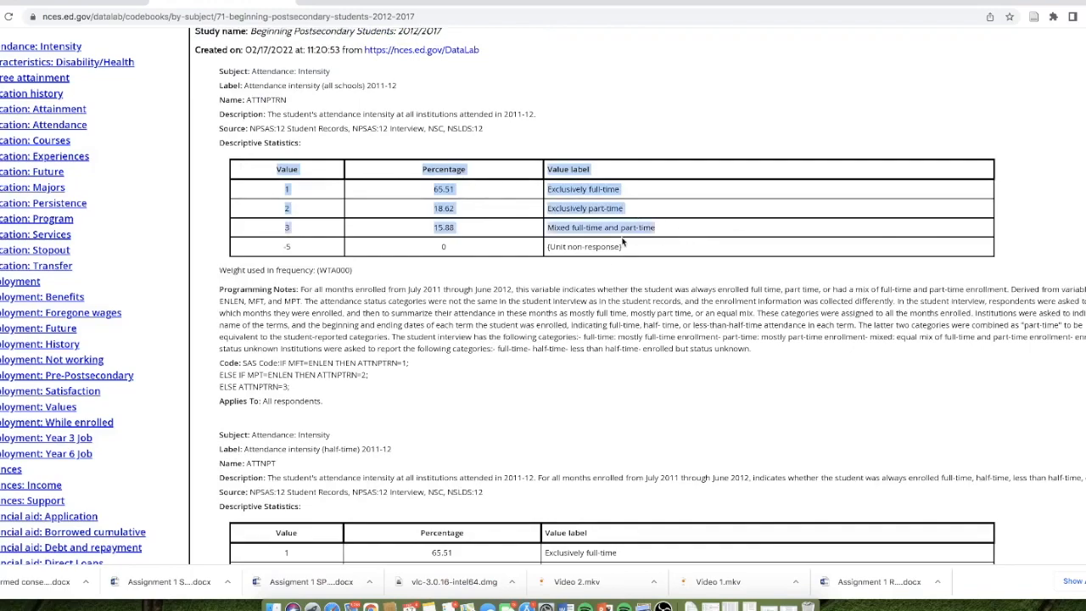
pyautogui.scroll(-2, 598, 297)
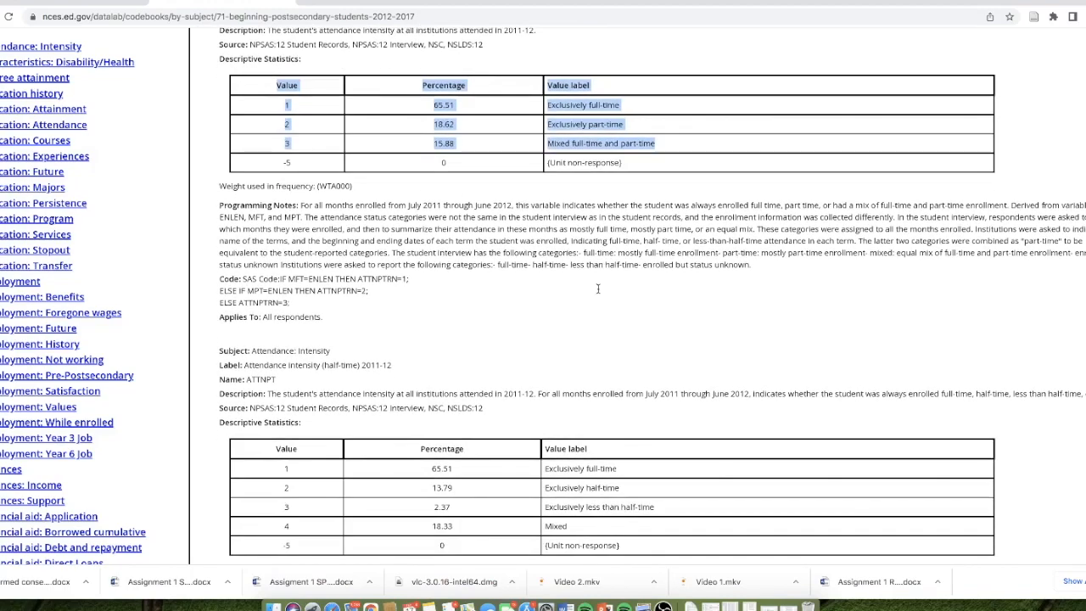
pyautogui.scroll(2, 598, 288)
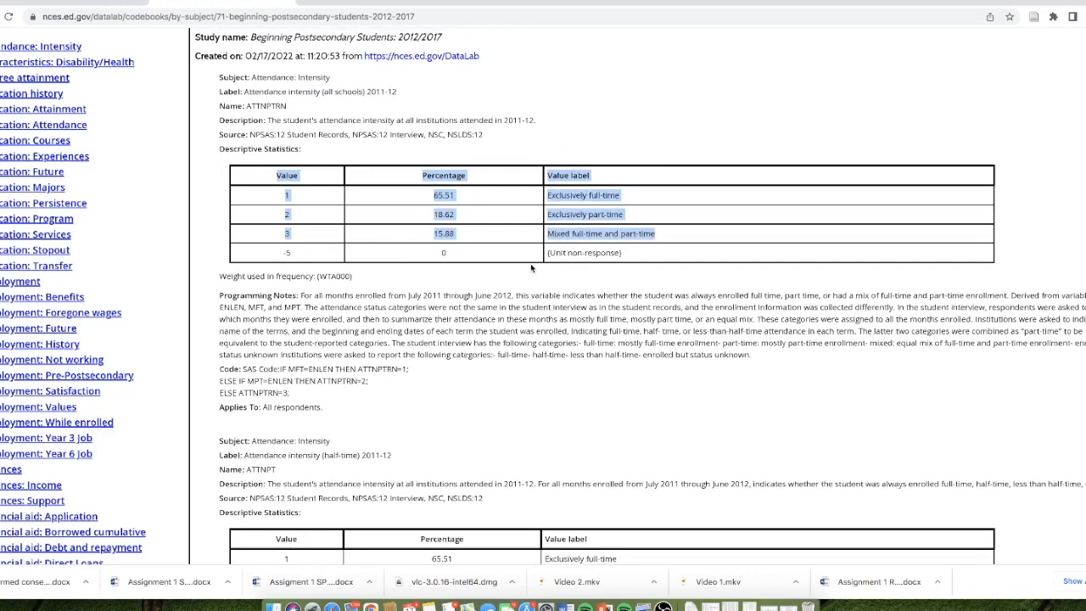
pyautogui.click(511, 256)
pyautogui.moveTo(662, 236); pyautogui.dragTo(275, 202)
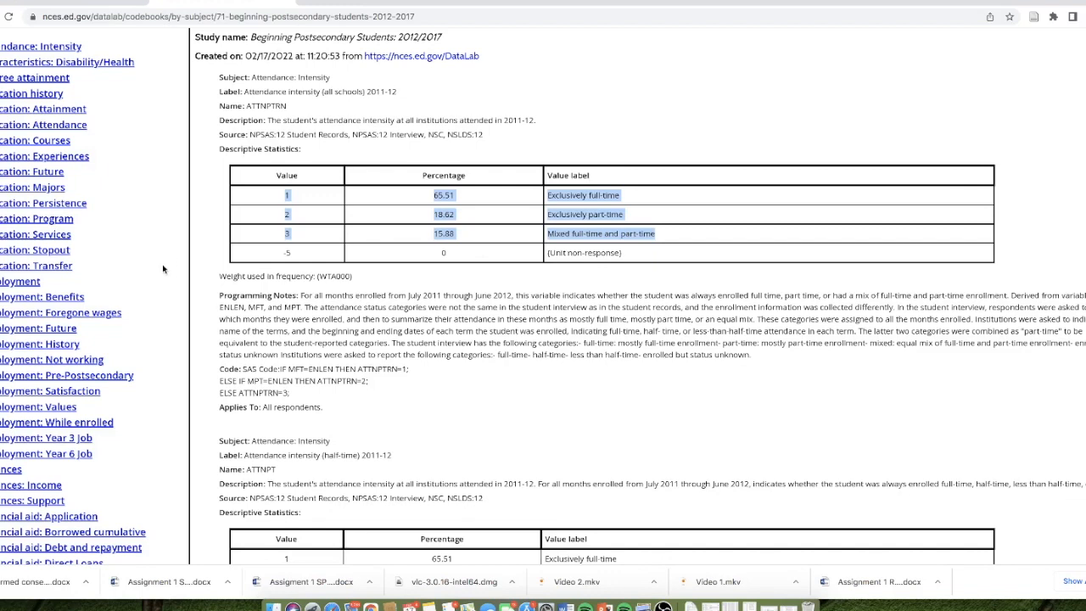
# - Expand the Characteristics: Disability/Health subject and look through its disability and health variables
pyautogui.scroll(-1, 164, 269)
pyautogui.scroll(1, 164, 269)
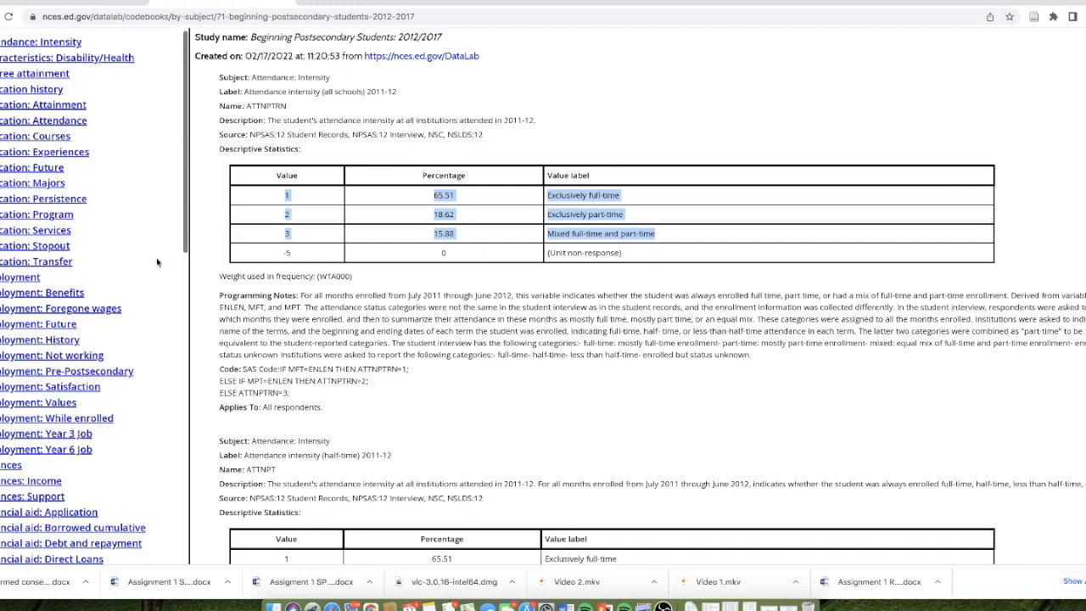
pyautogui.click(118, 61)
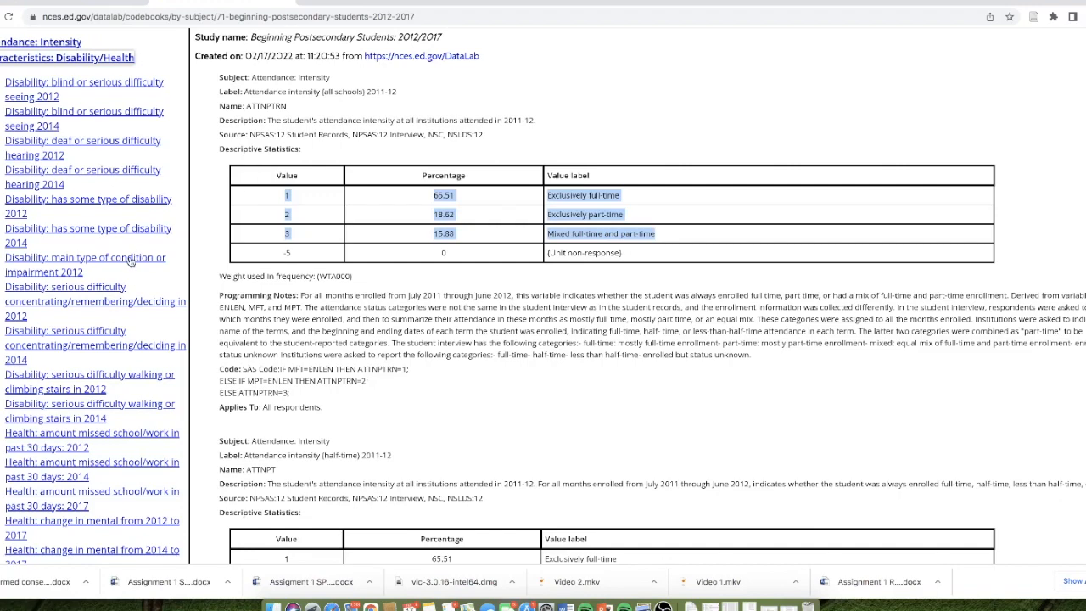
pyautogui.scroll(-1, 142, 337)
pyautogui.scroll(-3, 143, 337)
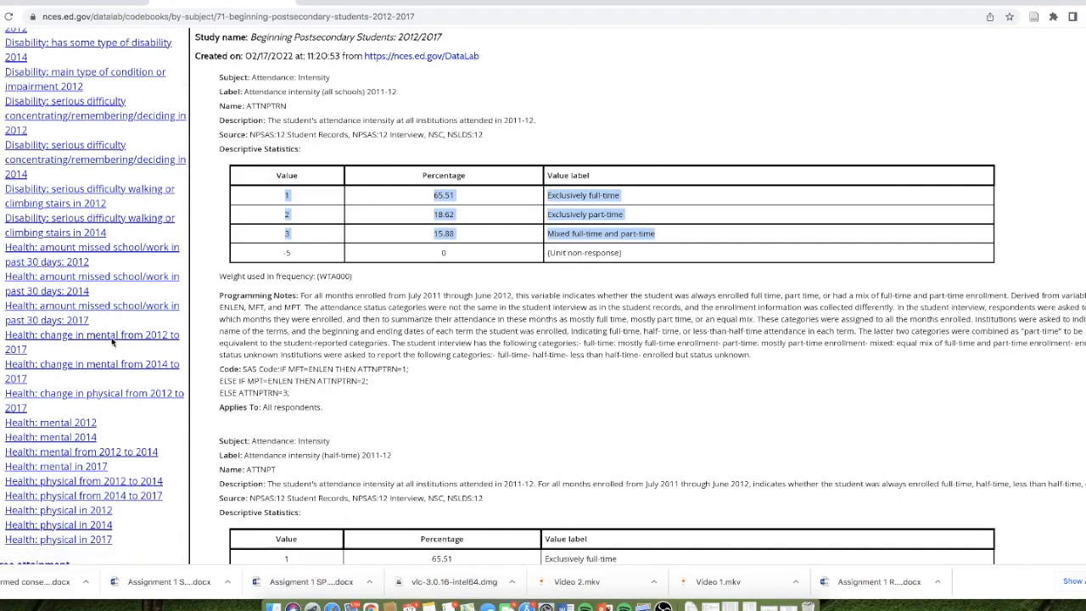
pyautogui.scroll(1, 110, 329)
pyautogui.scroll(-1, 108, 329)
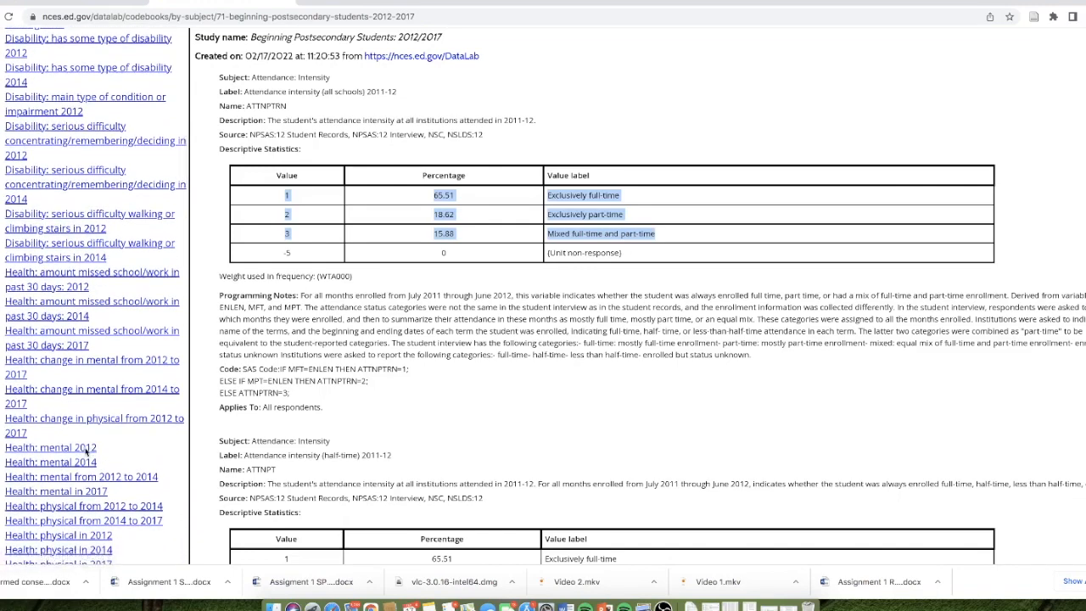
# - Open the Health: mental 2012 variable, highlight its variable name MENTH, and capture a screenshot of the whole codebook entry
pyautogui.click(84, 450)
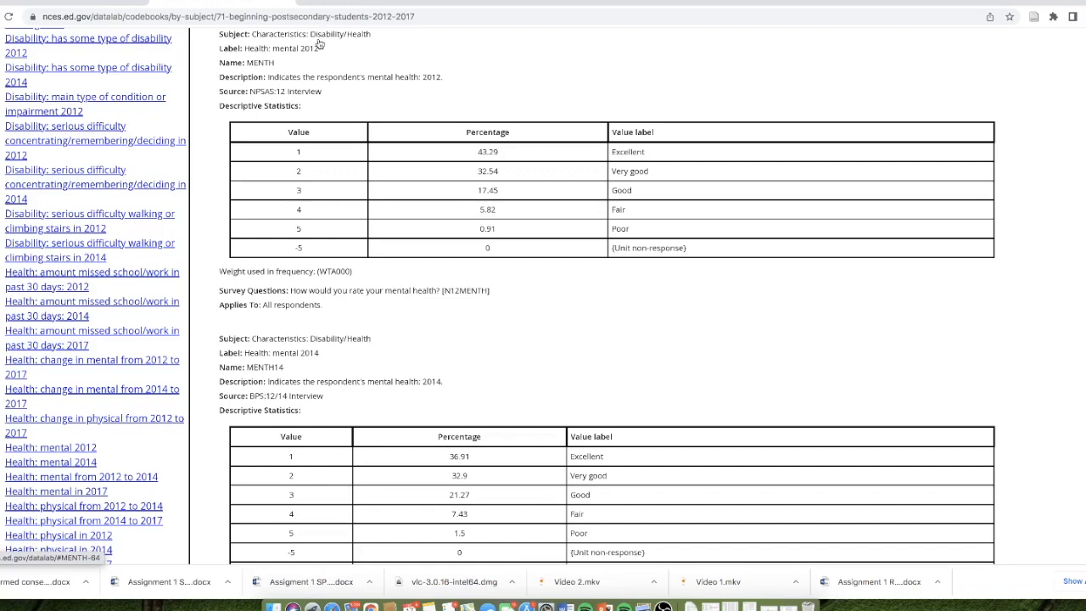
pyautogui.moveTo(297, 70); pyautogui.dragTo(246, 66)
pyautogui.scroll(1, 407, 155)
pyautogui.scroll(1, 408, 156)
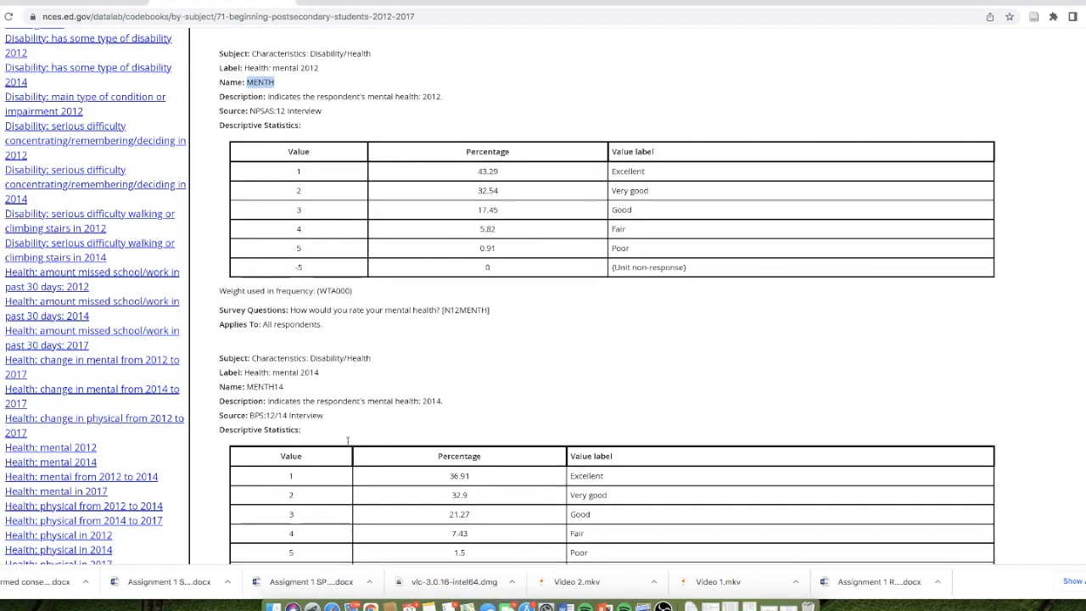
pyautogui.press('shift+super+4')
pyautogui.moveTo(213, 47); pyautogui.dragTo(1020, 351)
# - Find the transcript subjects in the codebook's subject list and expand Transcript: GPA by Institution to view its variables
pyautogui.scroll(-3, 153, 330)
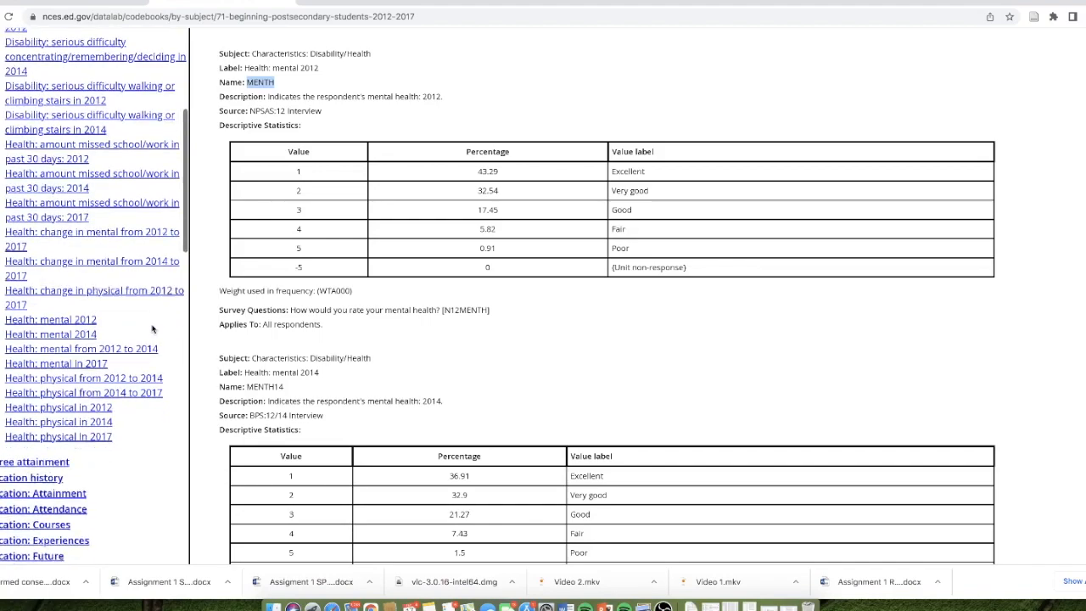
pyautogui.scroll(-3, 152, 329)
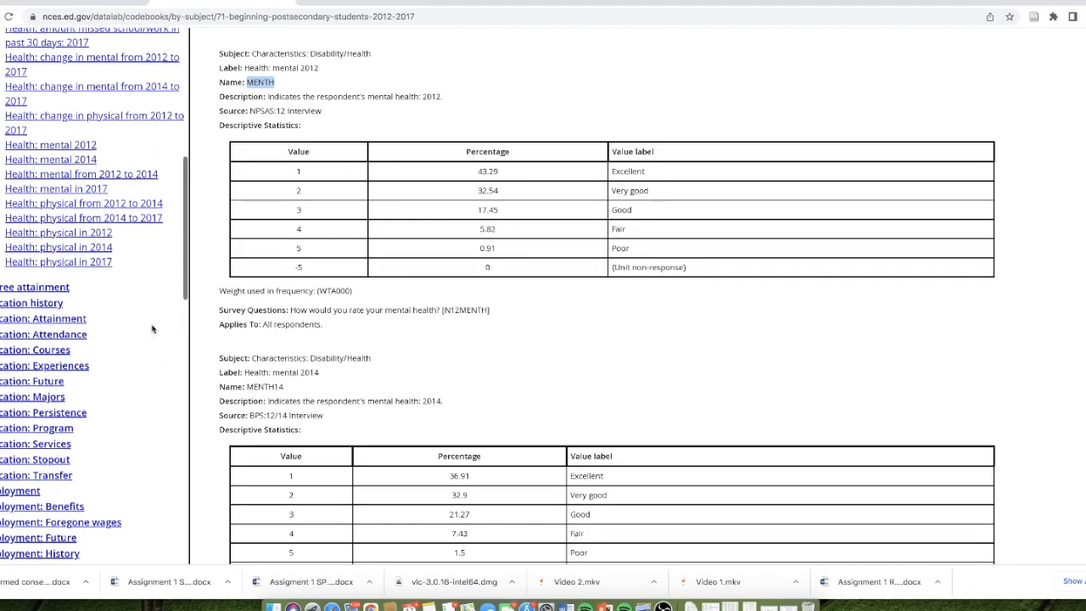
pyautogui.scroll(-4, 152, 329)
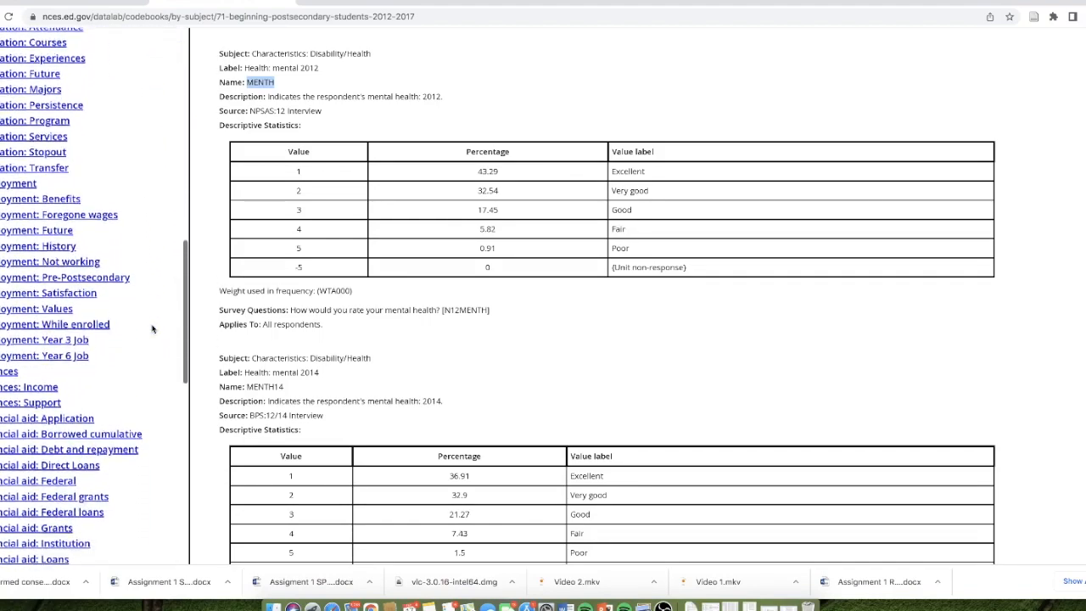
pyautogui.scroll(-5, 153, 329)
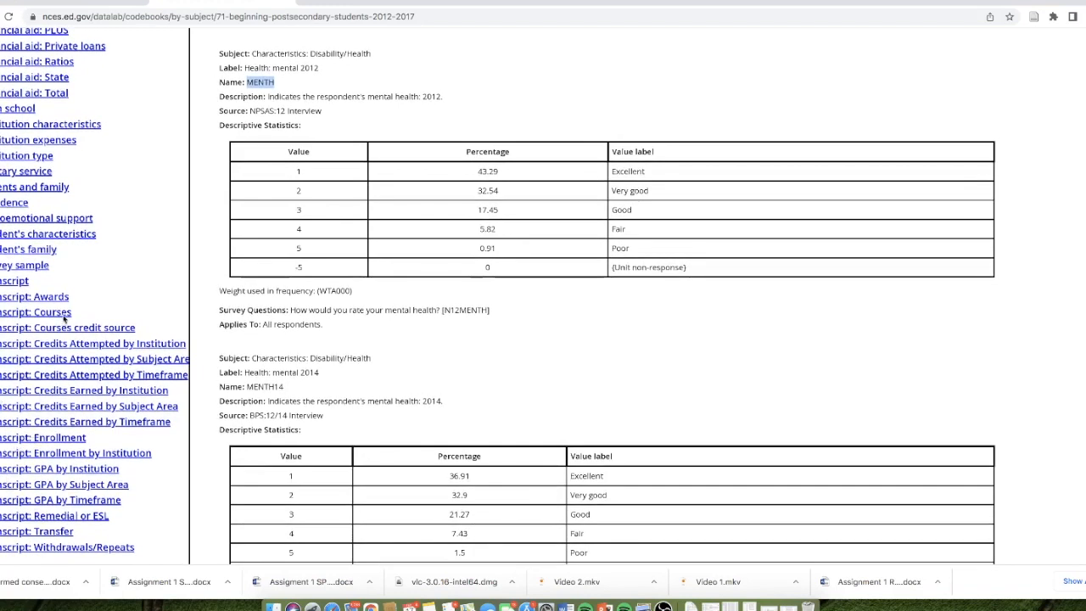
pyautogui.click(118, 306)
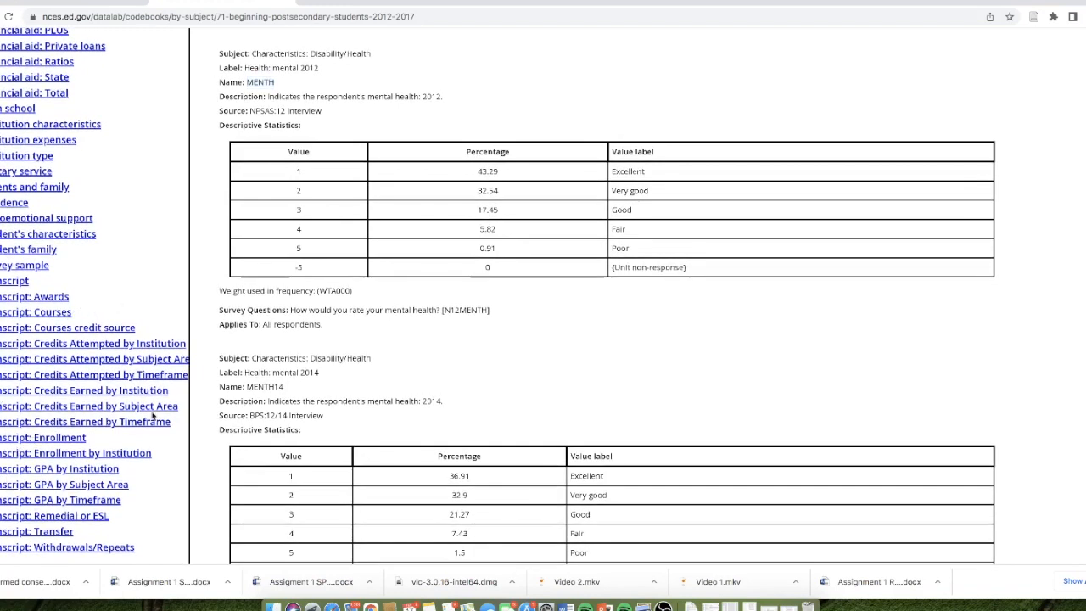
pyautogui.click(98, 473)
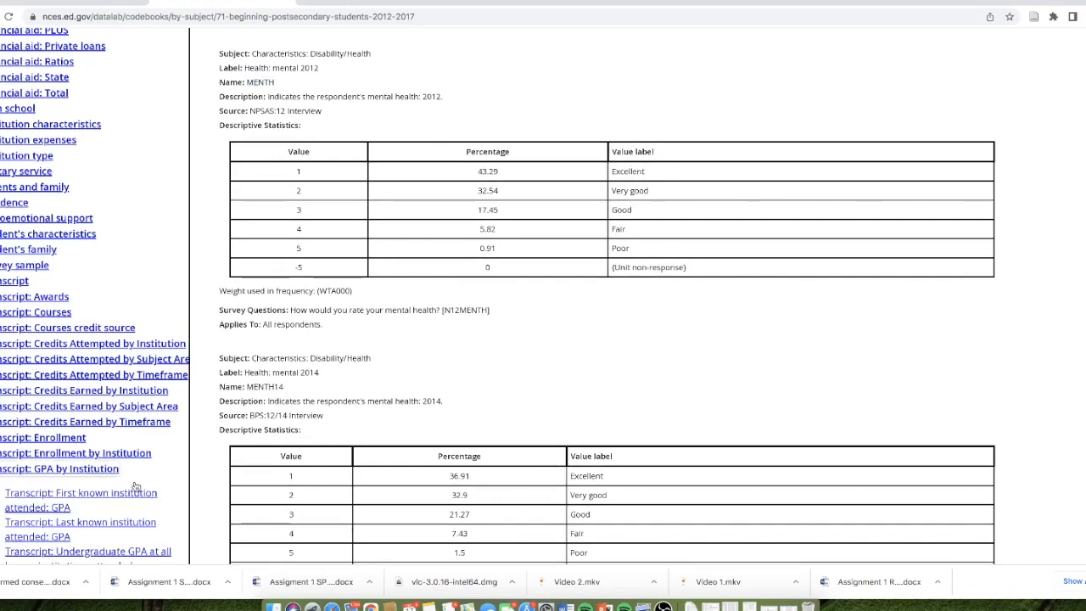
pyautogui.scroll(-1, 157, 478)
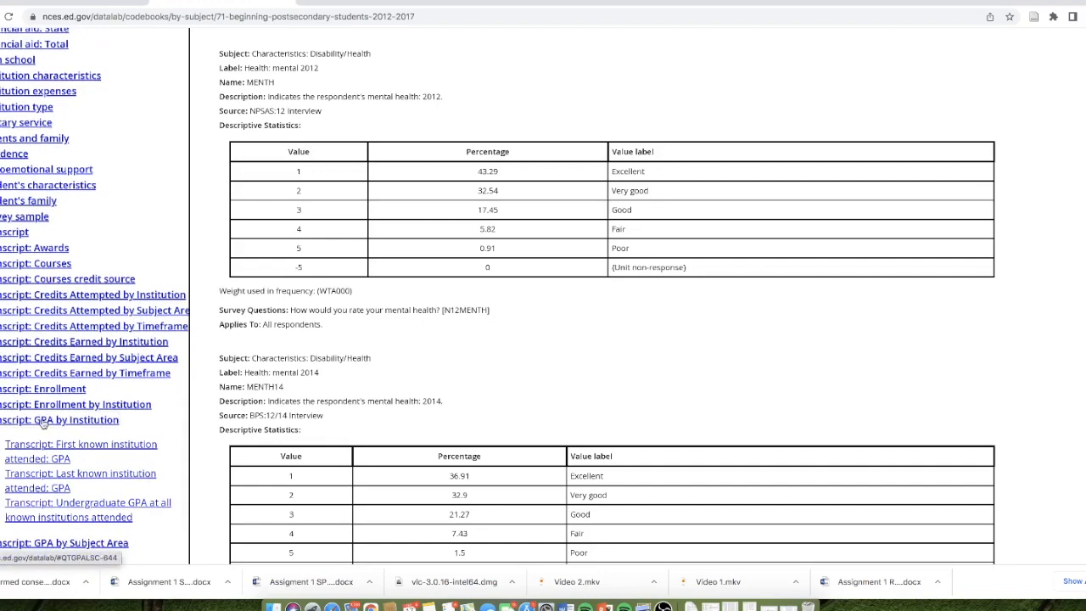
pyautogui.scroll(-1, 119, 458)
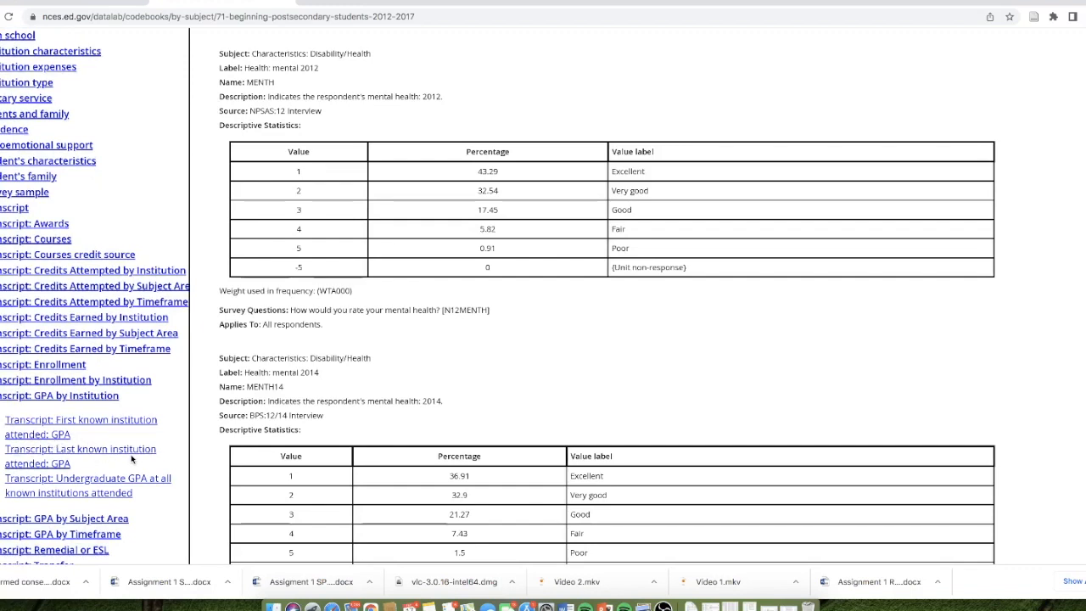
# - Open the variable for undergraduate GPA at all known institutions attended and examine its name, continuous values, average and standard deviation
pyautogui.click(96, 481)
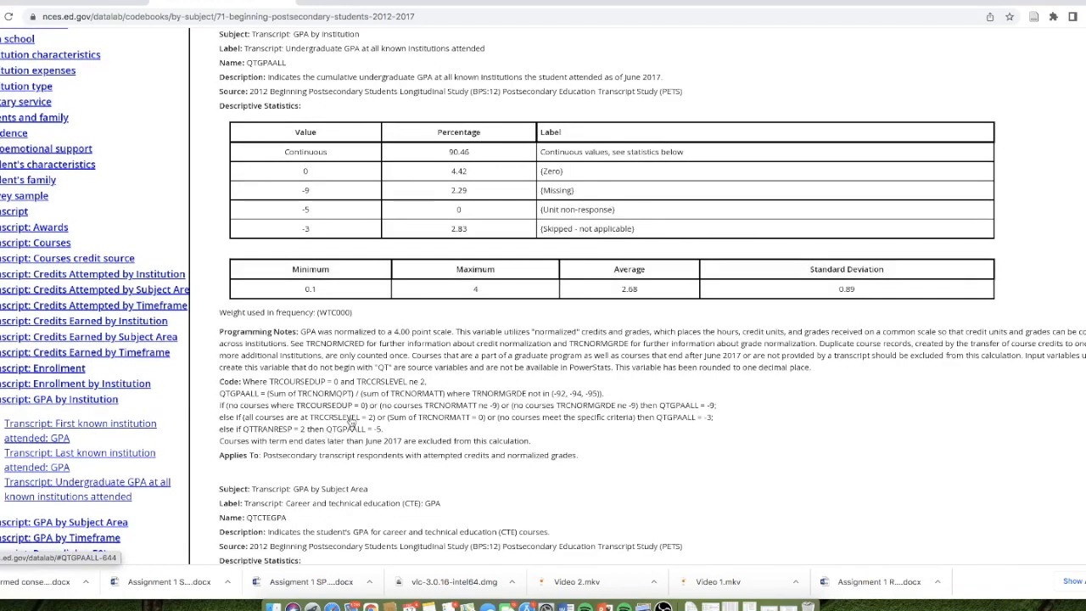
pyautogui.moveTo(341, 153); pyautogui.dragTo(308, 164)
pyautogui.click(329, 156)
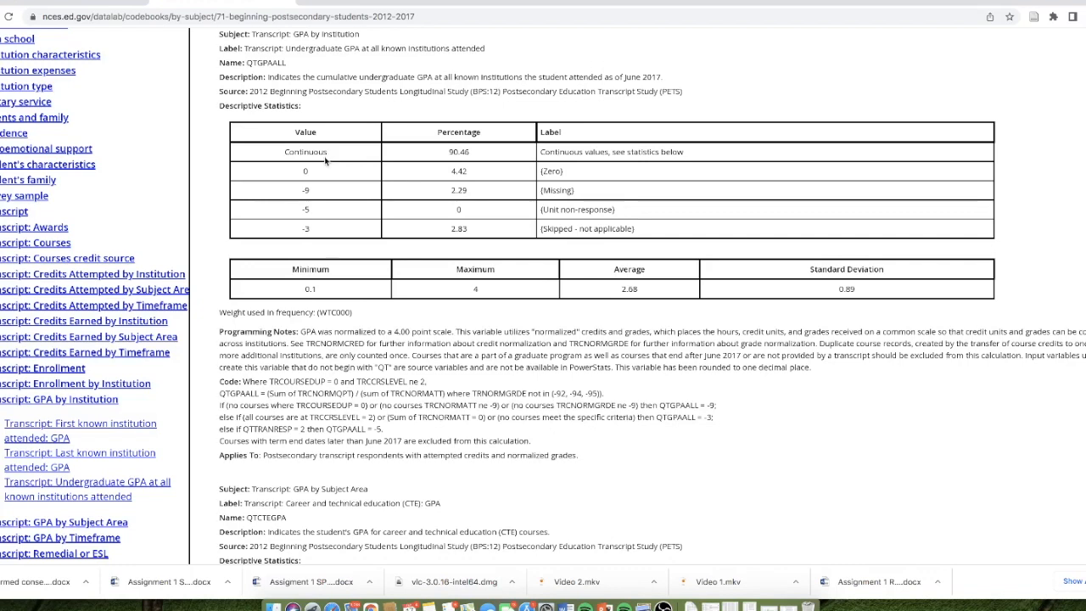
pyautogui.scroll(-1, 329, 154)
pyautogui.moveTo(645, 283); pyautogui.dragTo(622, 282)
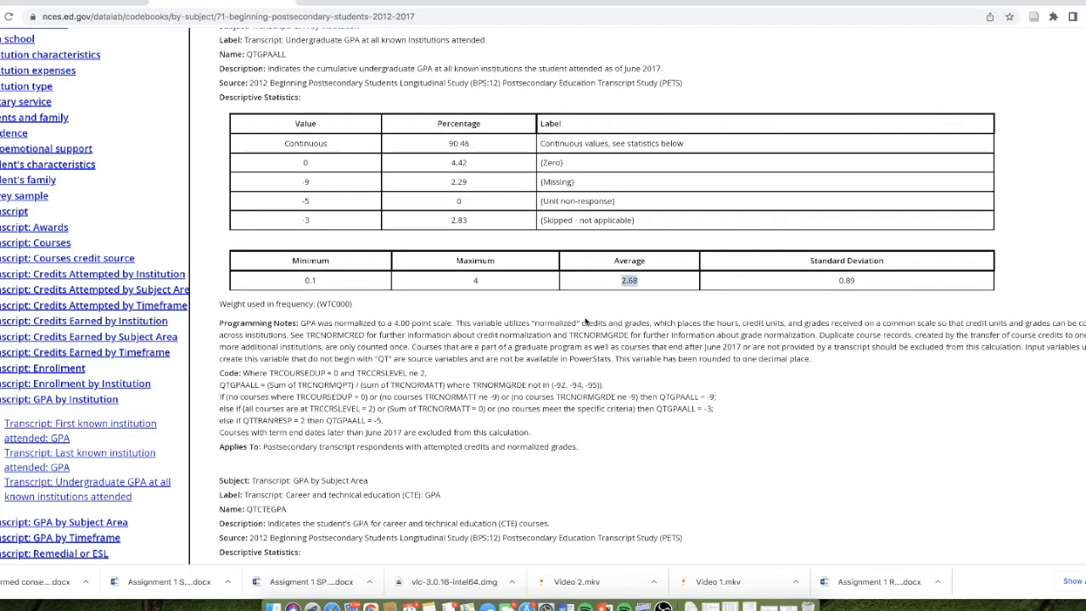
pyautogui.moveTo(864, 283); pyautogui.dragTo(766, 284)
pyautogui.click(641, 301)
pyautogui.moveTo(287, 56); pyautogui.dragTo(246, 55)
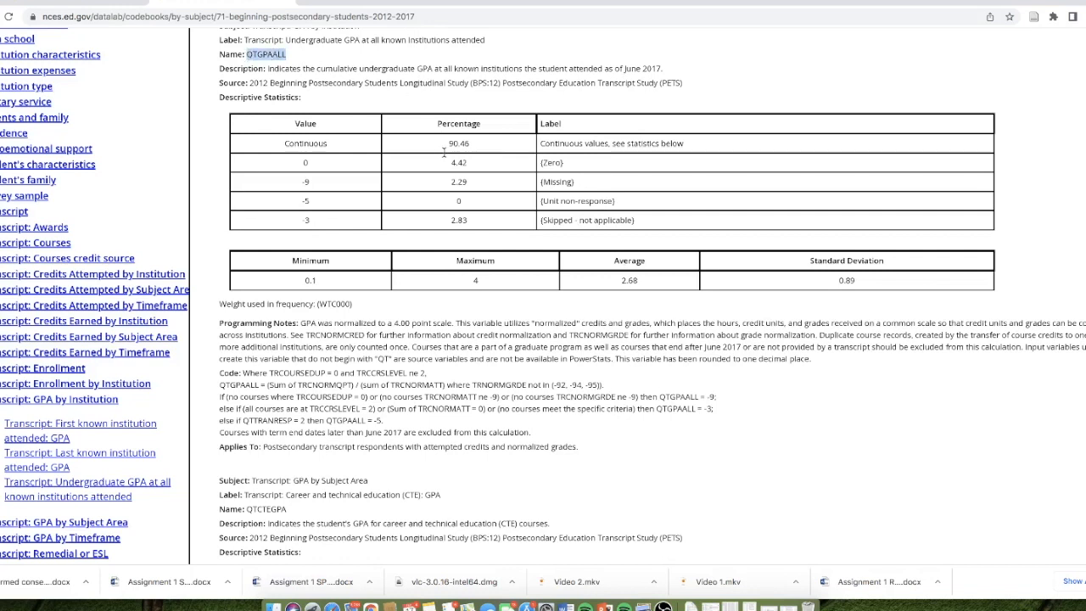
# - Capture a screenshot of the QTGPAALL codebook entry, covering its description and both statistics tables
pyautogui.scroll(1, 643, 281)
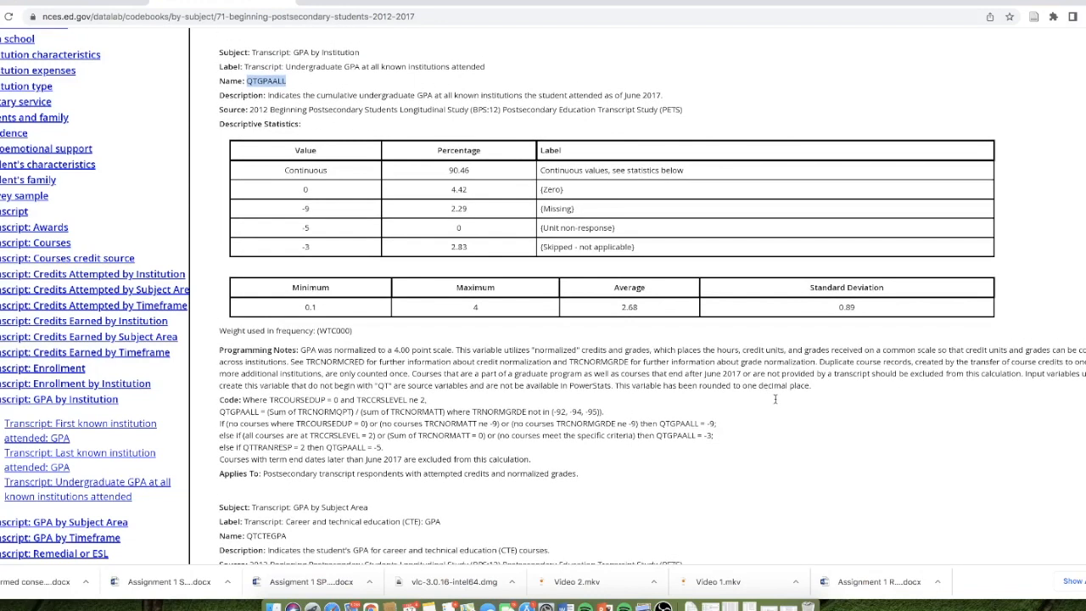
pyautogui.press('super+shift+4')
pyautogui.moveTo(217, 48); pyautogui.dragTo(1035, 341)
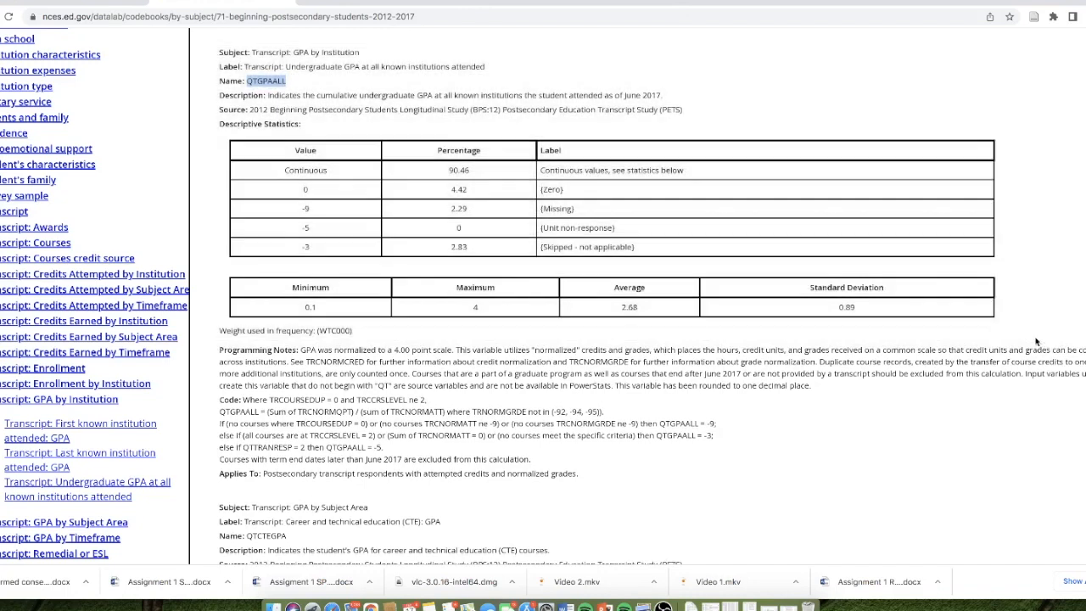
# - Return to the DataLab dataset list, then collapse and re-expand the Beginning Postsecondary Students details to review the About BPS description
pyautogui.click(69, 4)
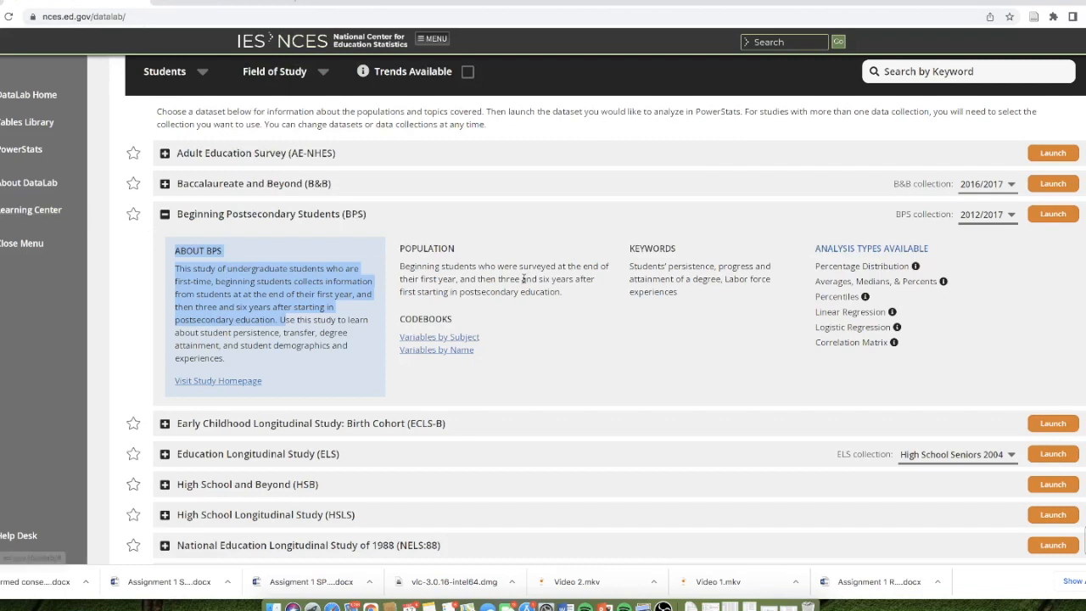
pyautogui.scroll(1, 523, 279)
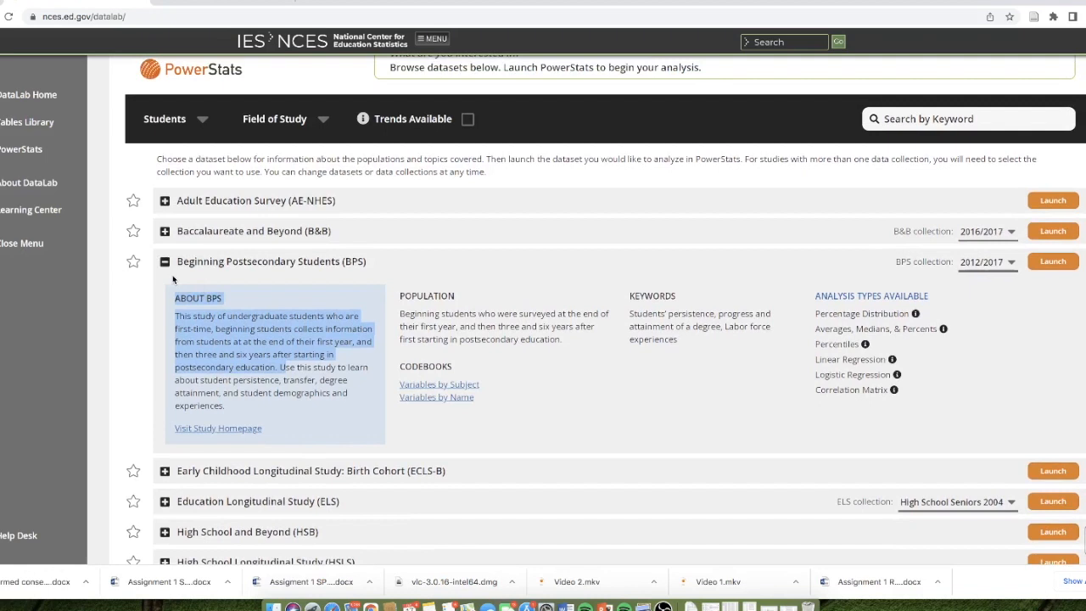
pyautogui.click(270, 291)
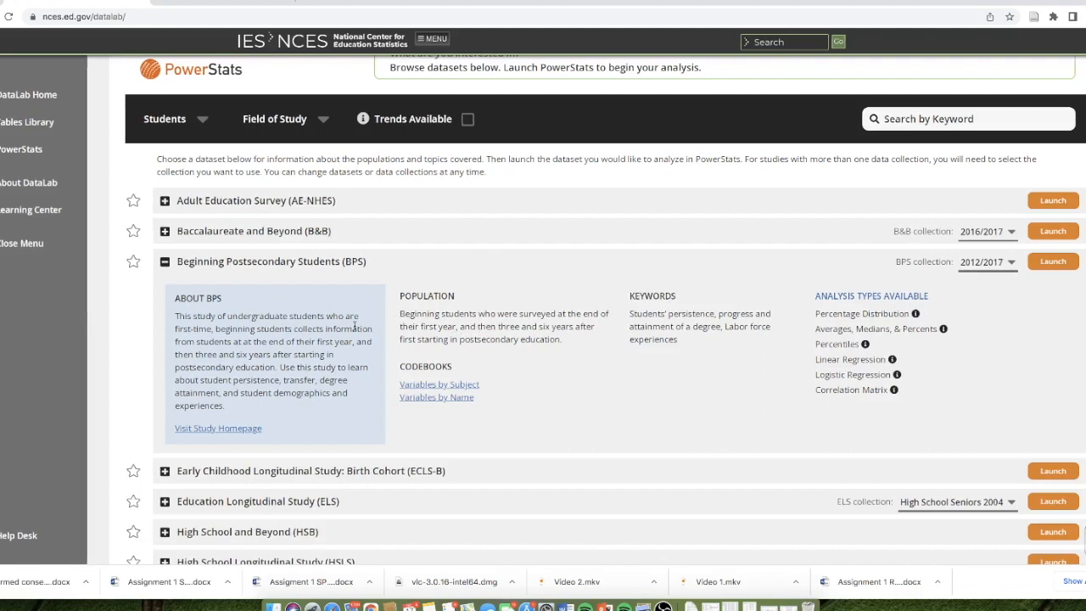
pyautogui.moveTo(163, 297); pyautogui.dragTo(679, 348)
pyautogui.click(165, 262)
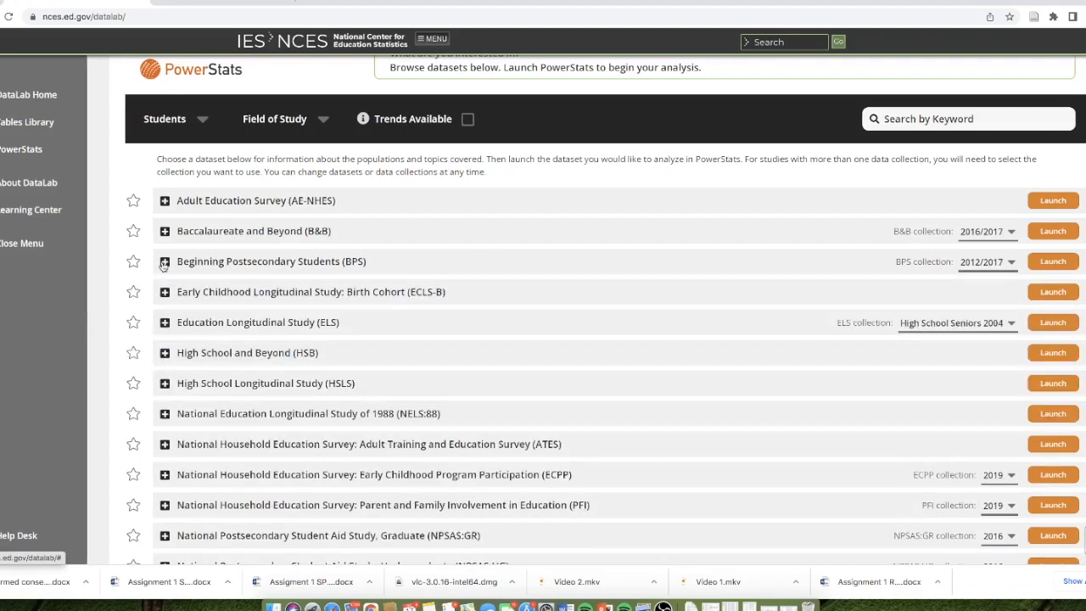
pyautogui.click(164, 262)
pyautogui.moveTo(175, 298); pyautogui.dragTo(330, 441)
pyautogui.click(330, 441)
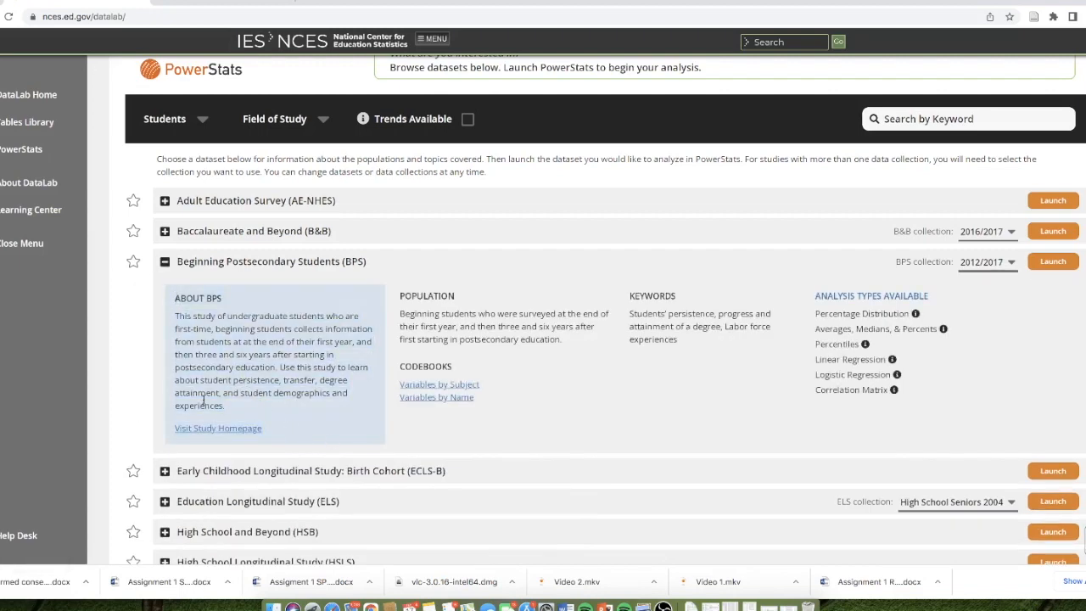
# - Launch the Beginning Postsecondary Students 2012/2017 collection and log in with the account e-mail and password, accepting the usage agreement terms
pyautogui.click(242, 431)
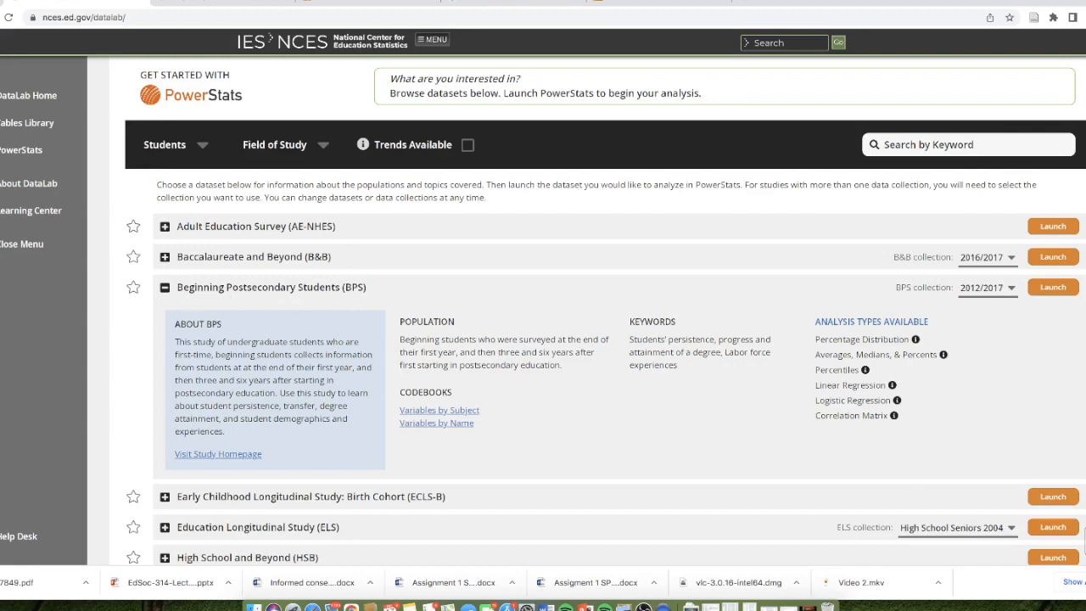
pyautogui.click(1052, 288)
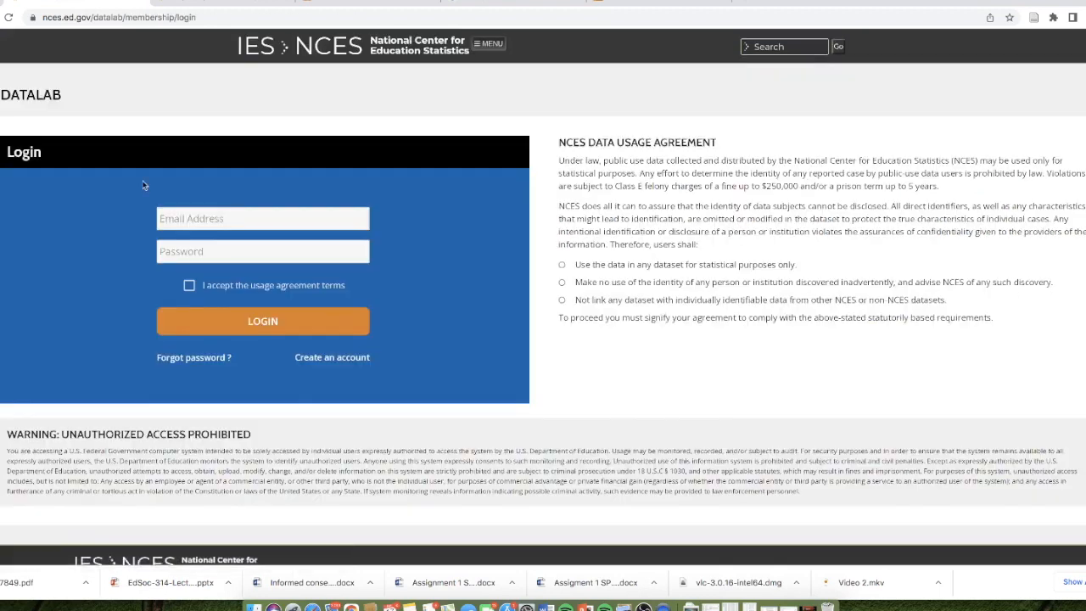
pyautogui.click(229, 218)
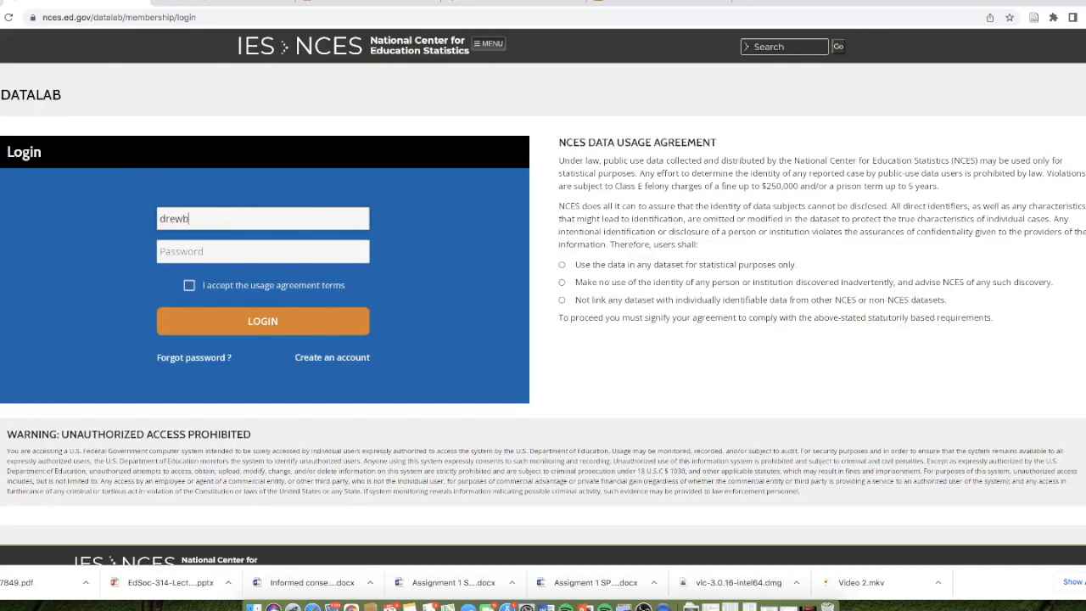
pyautogui.click(188, 246)
pyautogui.write('*********')
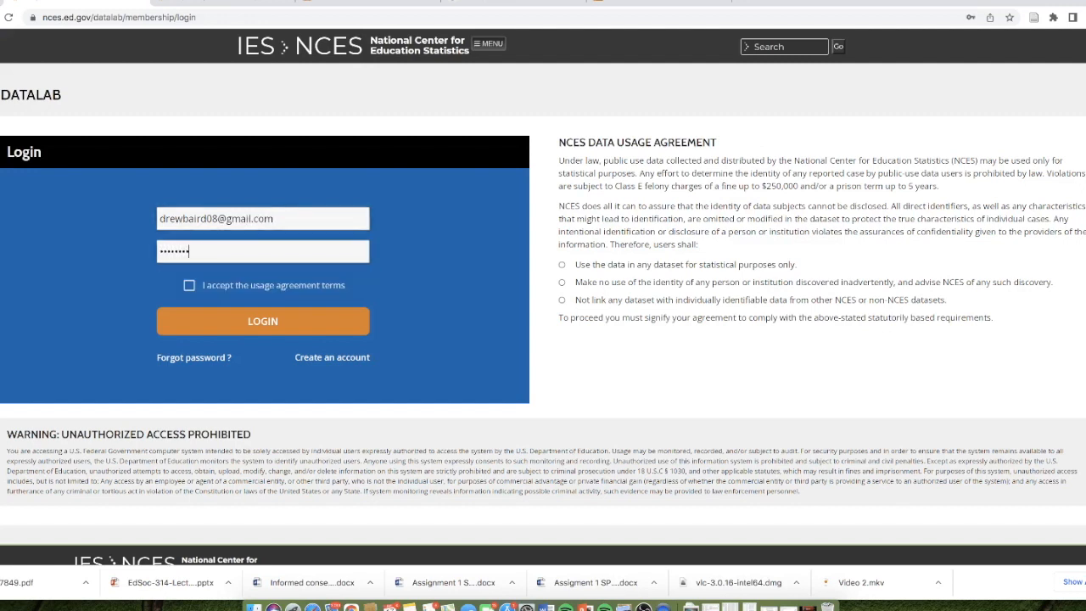
pyautogui.click(190, 286)
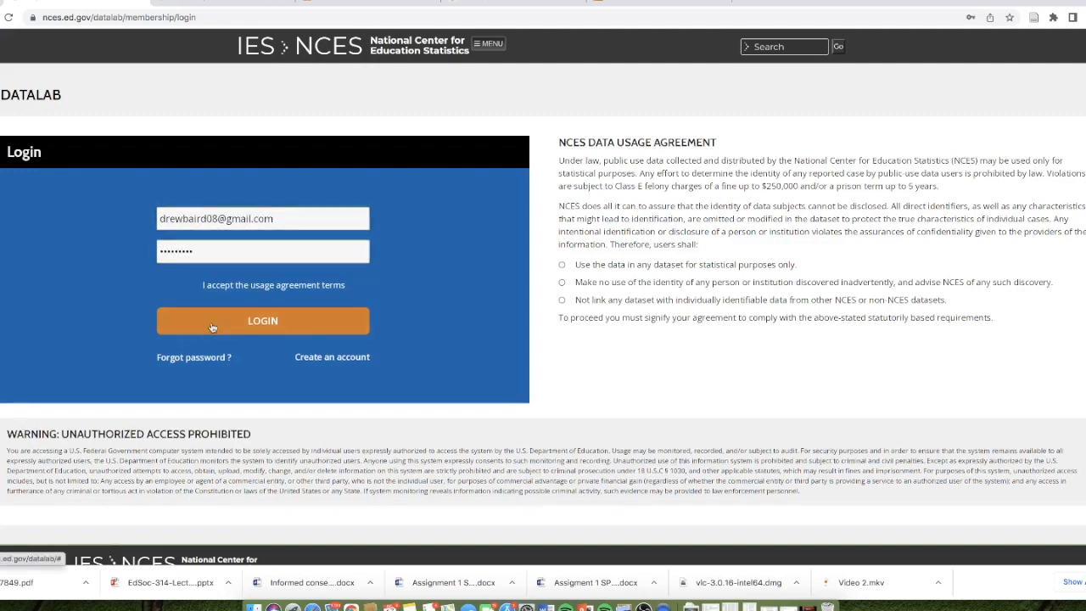
pyautogui.click(236, 322)
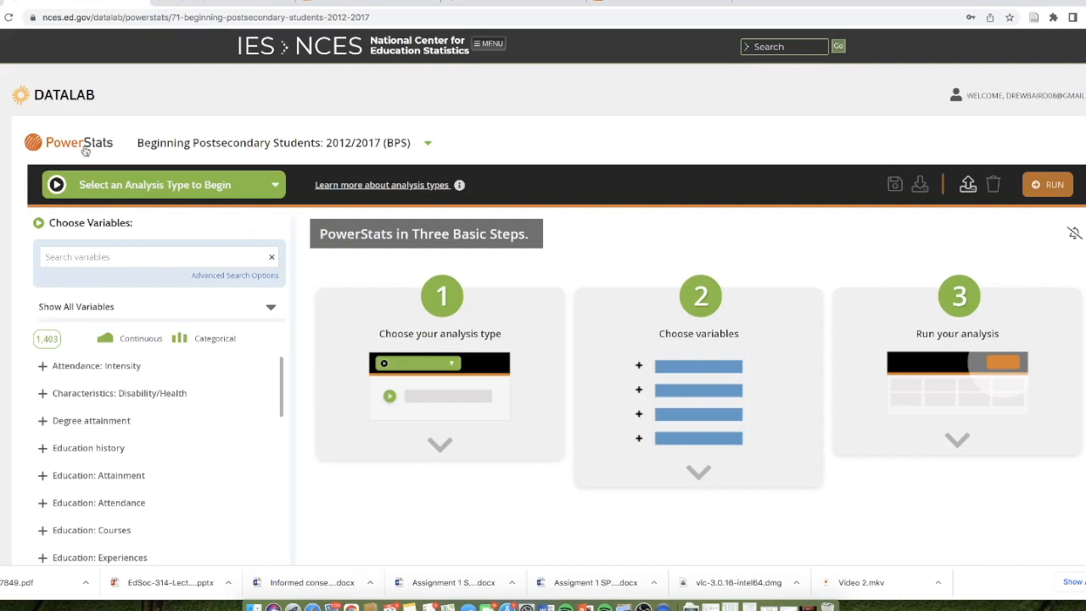
# - Choose Averages, Medians, & Percents as the analysis type for the BPS 2012/2017 dataset
pyautogui.click(109, 188)
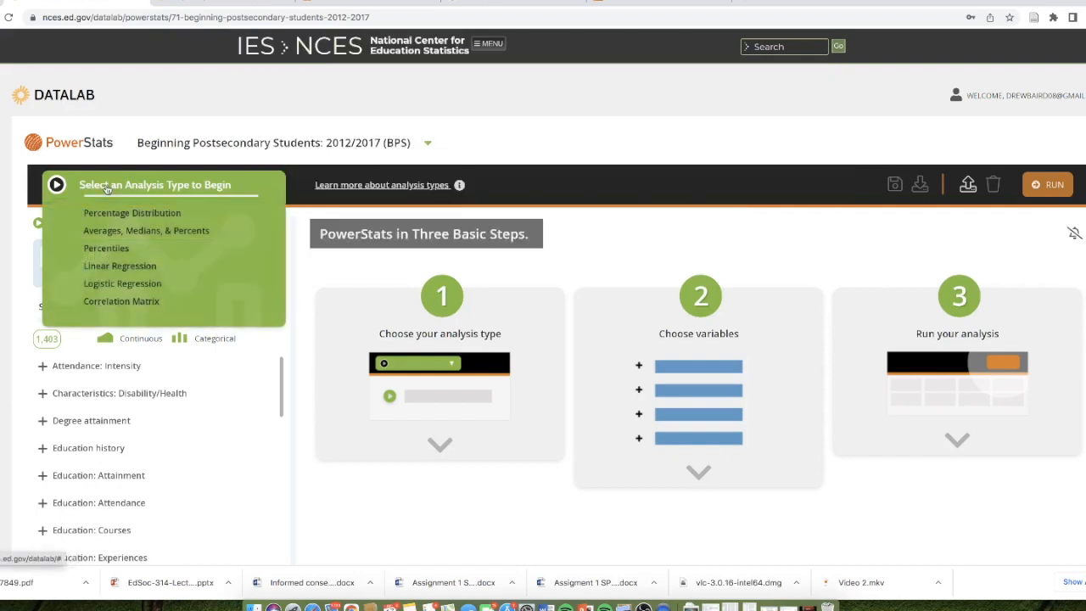
pyautogui.click(121, 232)
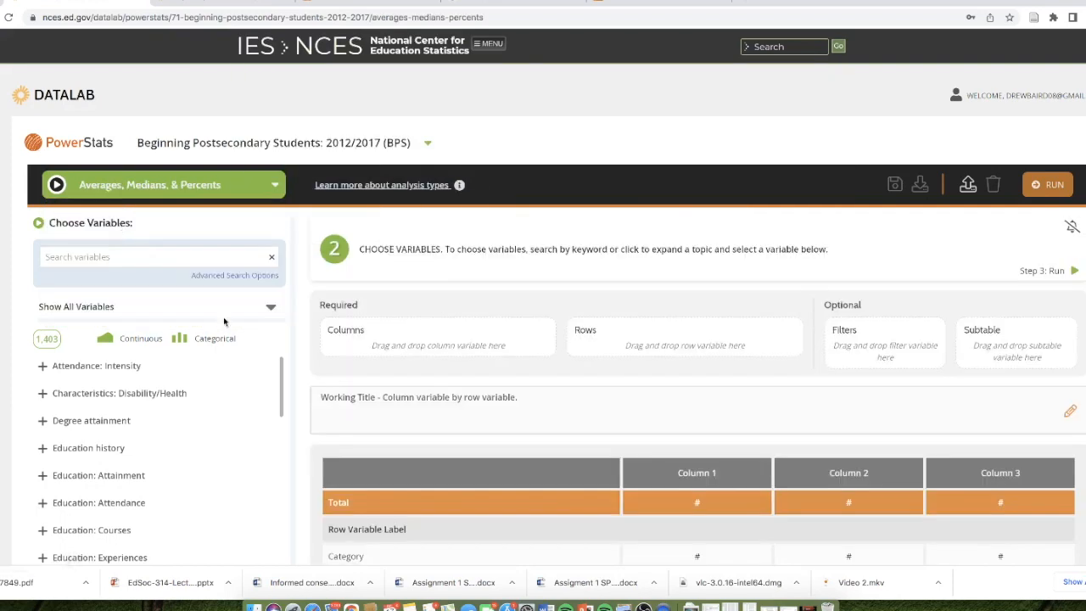
pyautogui.scroll(-2, 127, 229)
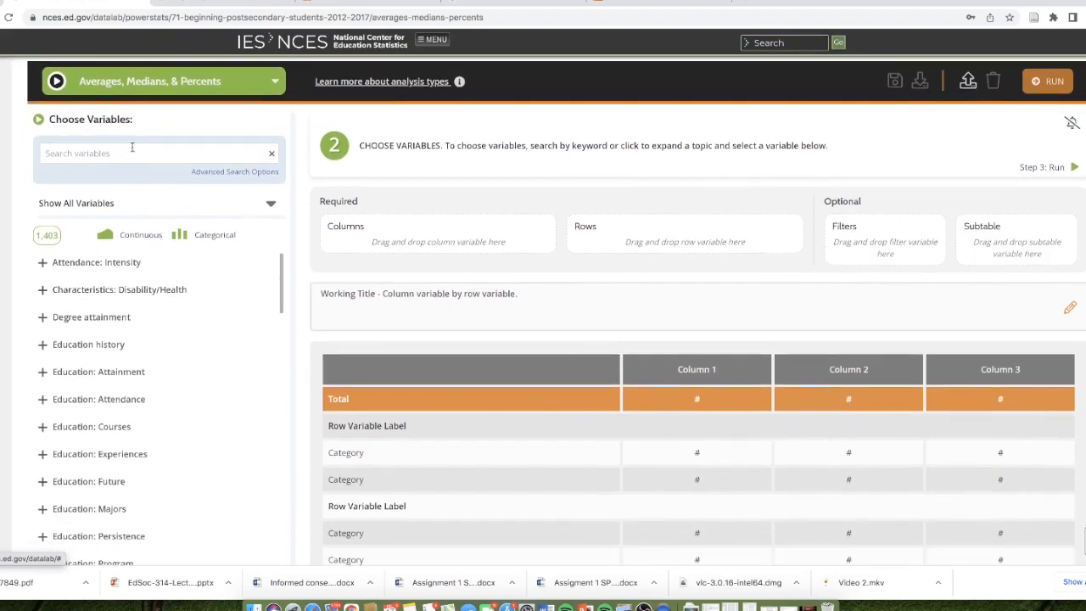
# - Search the variables for menth and add Health: mental 2012 as the row variable with its default categories
pyautogui.click(133, 150)
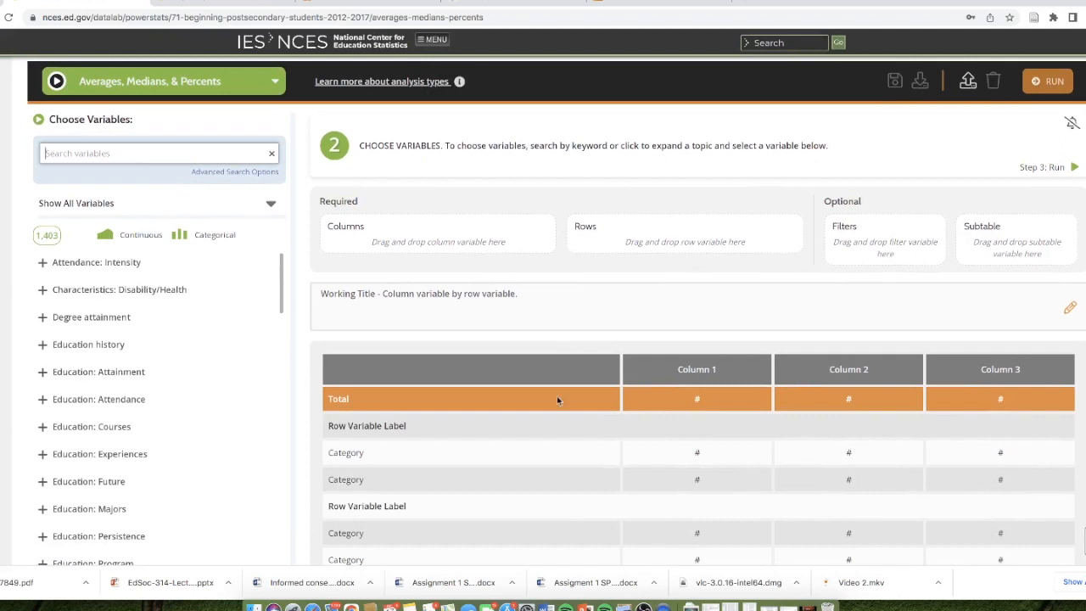
pyautogui.write('manth')
pyautogui.press('BackSpace')
pyautogui.press('BackSpace')
pyautogui.press('BackSpace')
pyautogui.press('BackSpace')
pyautogui.write('ent')
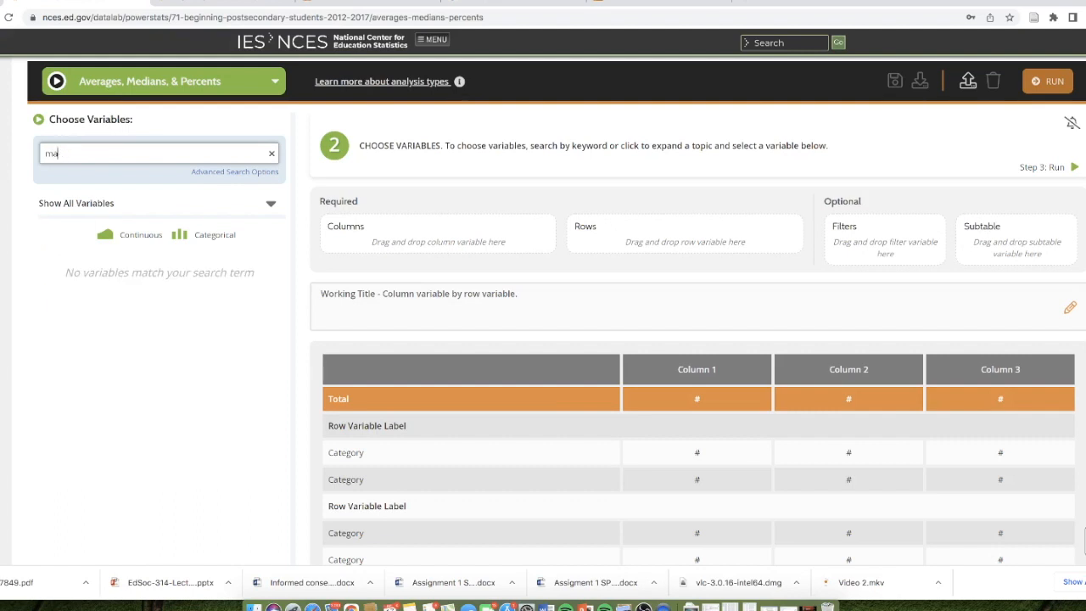
pyautogui.write('h')
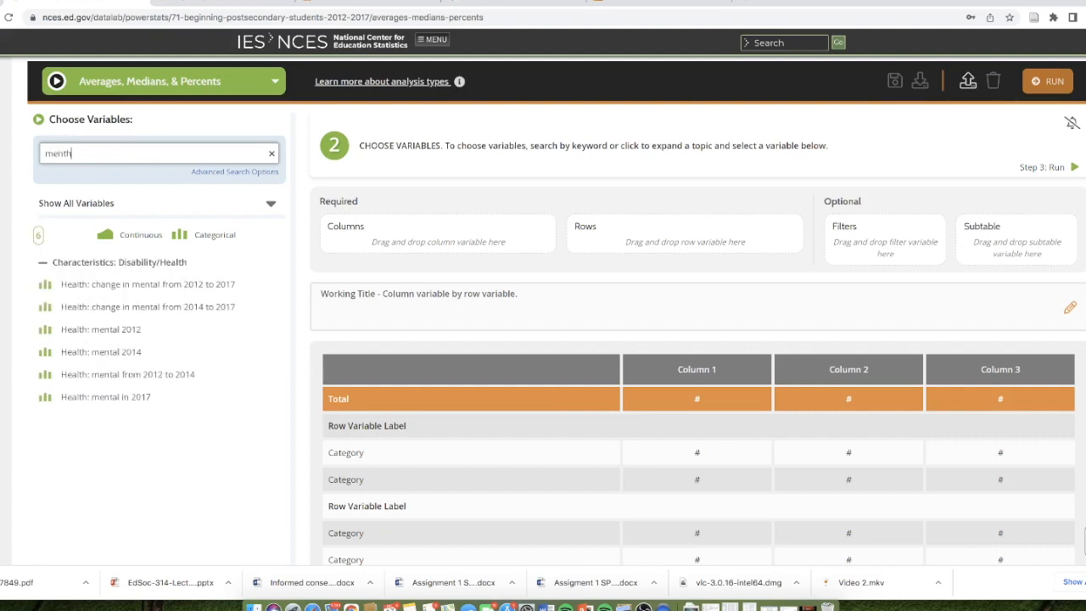
pyautogui.click(110, 334)
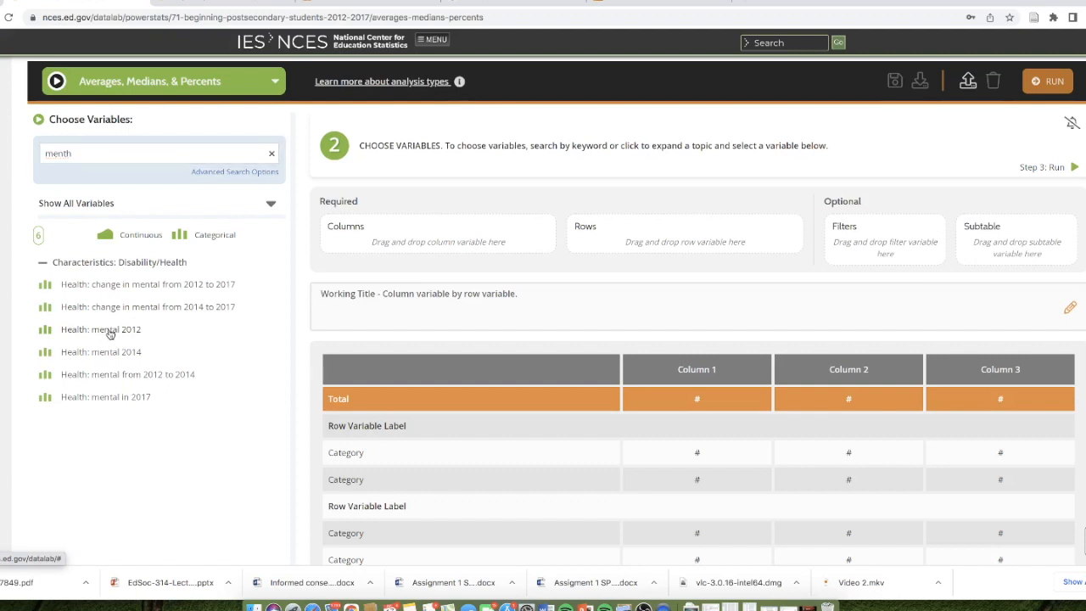
pyautogui.moveTo(110, 333)
pyautogui.mouseDown()
pyautogui.moveTo(235, 295)
pyautogui.moveTo(494, 247)
pyautogui.moveTo(654, 242)
pyautogui.mouseUp()
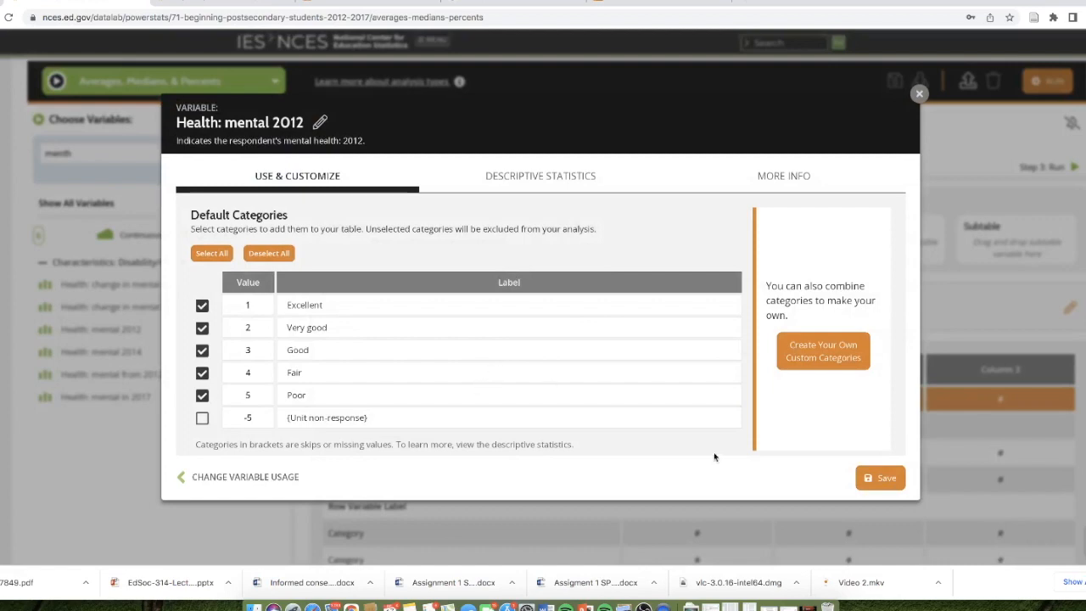
pyautogui.click(883, 475)
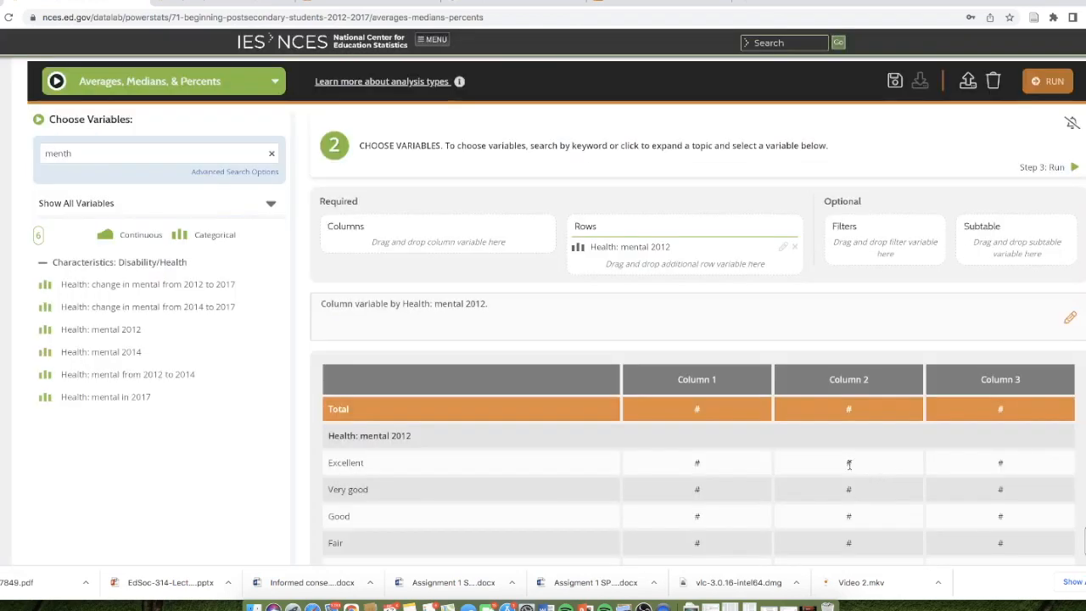
# - Search for QTGPA and add undergraduate GPA at all known institutions attended as the column variable, using the average with zeros included
pyautogui.click(113, 151)
pyautogui.doubleClick(113, 151)
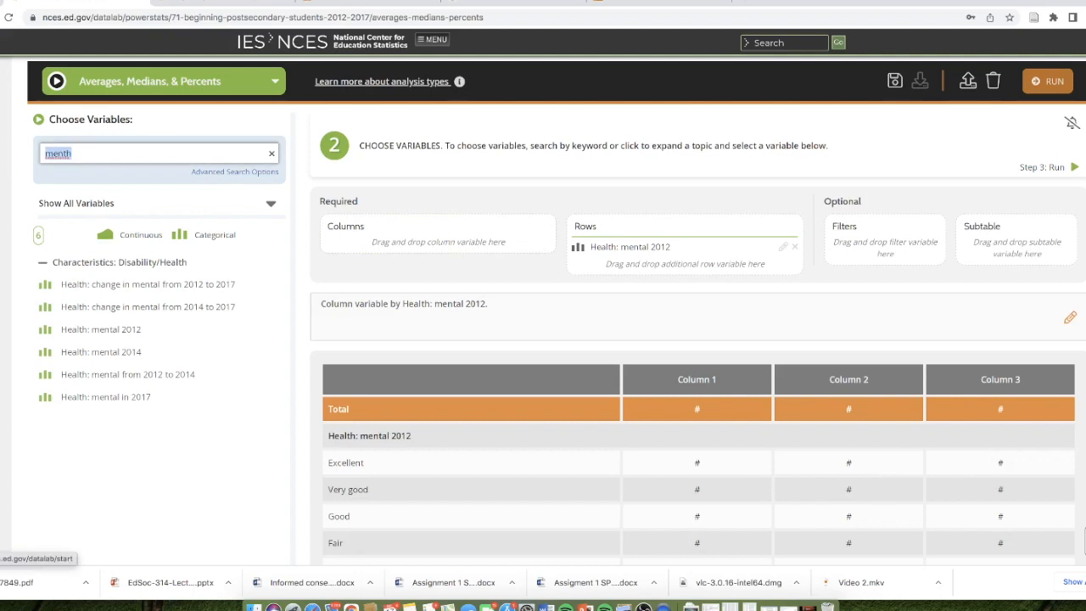
pyautogui.press('BackSpace')
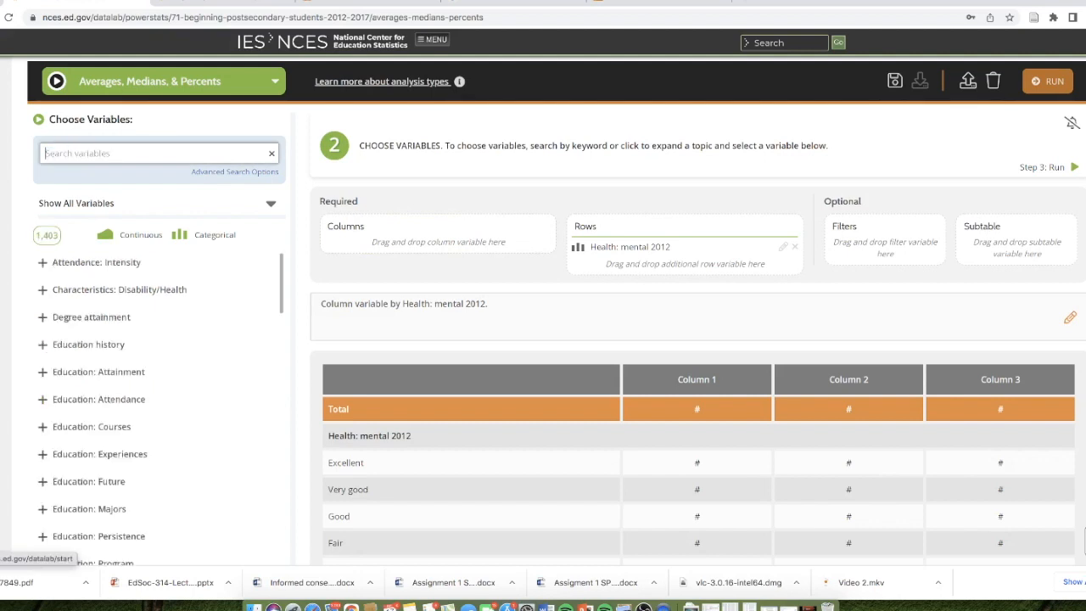
pyautogui.write('QTGPA')
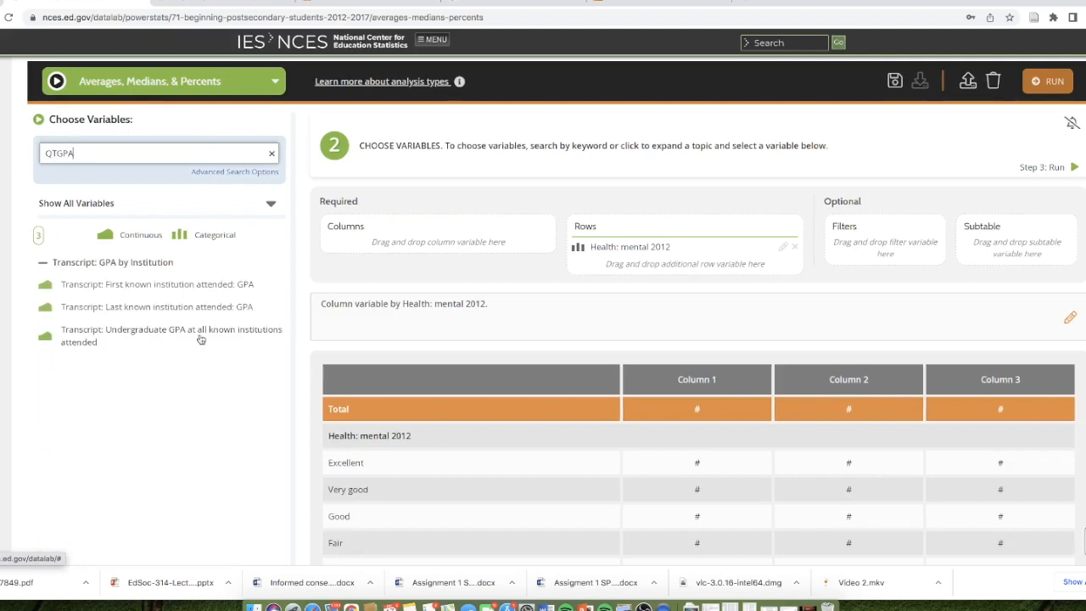
pyautogui.scroll(1, 201, 340)
pyautogui.scroll(-1, 199, 339)
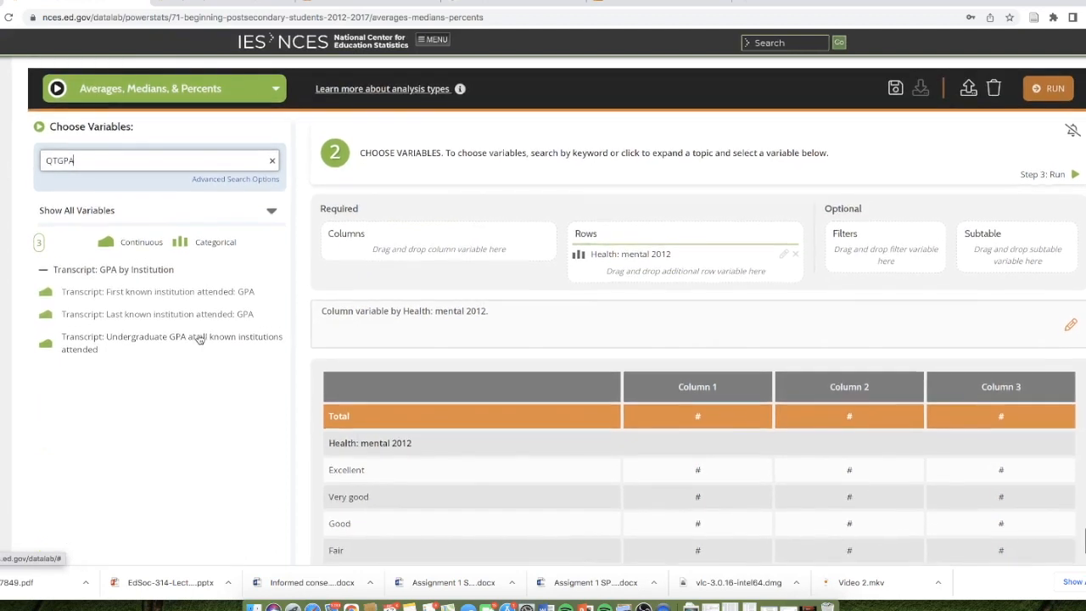
pyautogui.moveTo(197, 340); pyautogui.dragTo(458, 237)
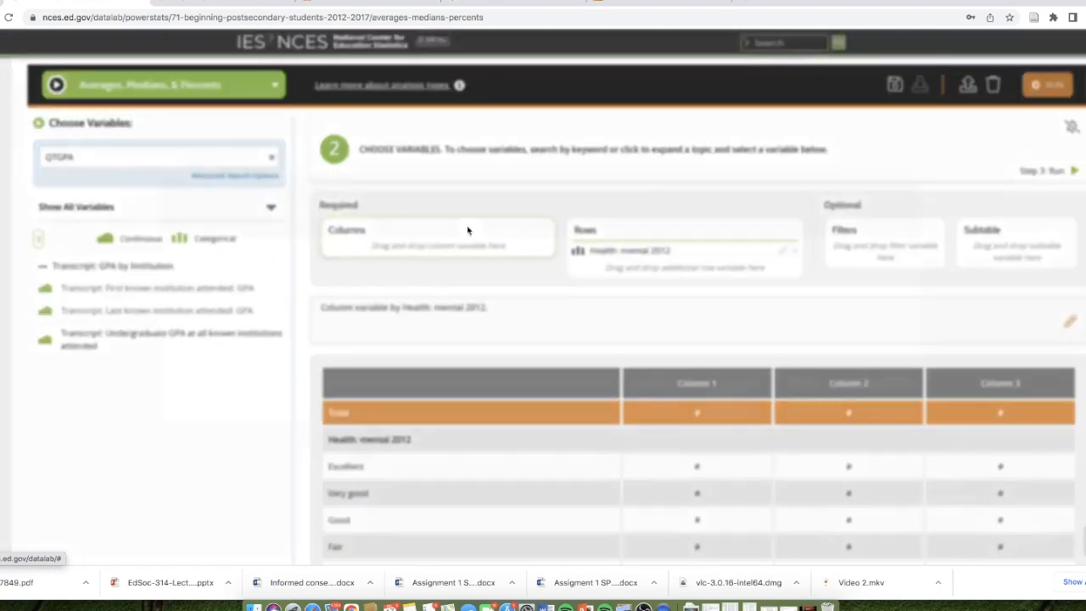
pyautogui.click(882, 402)
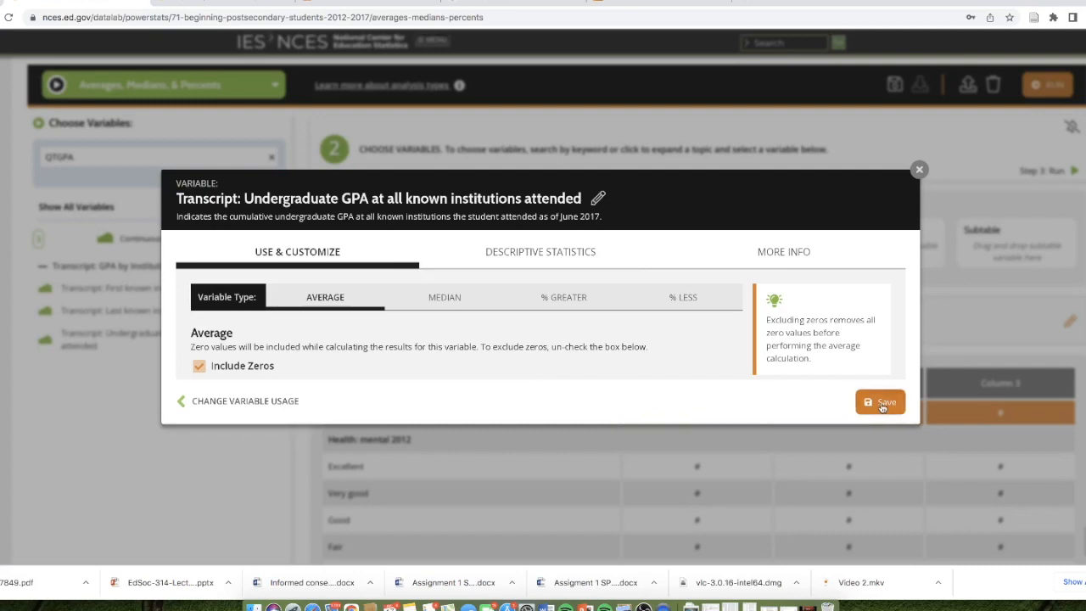
# - Run the analysis with the recommended weight WTC000 and display the GPA by mental health results as a bar chart
pyautogui.click(1050, 85)
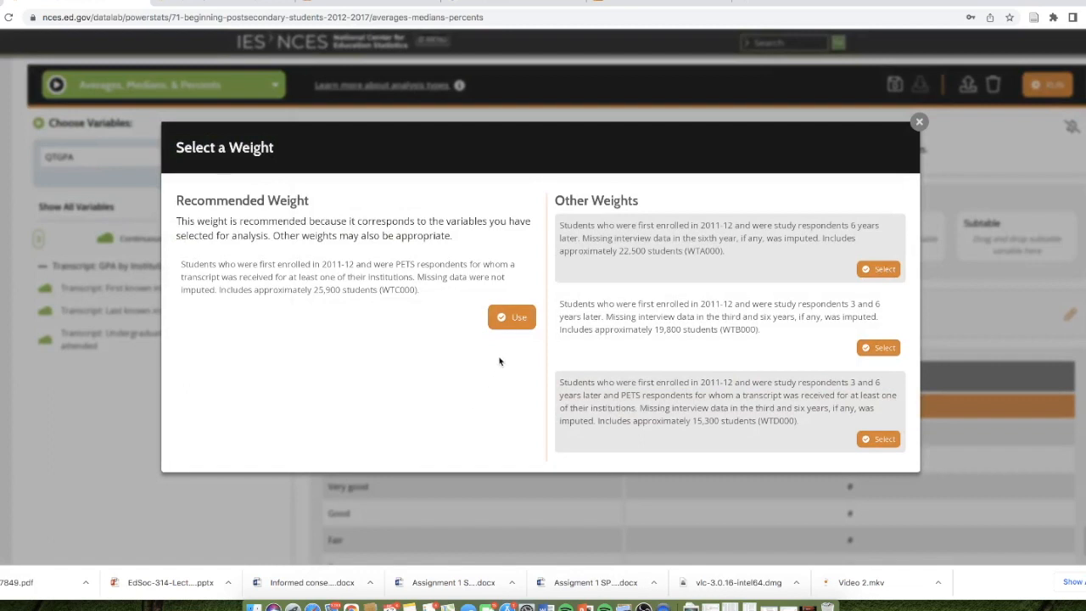
pyautogui.click(508, 317)
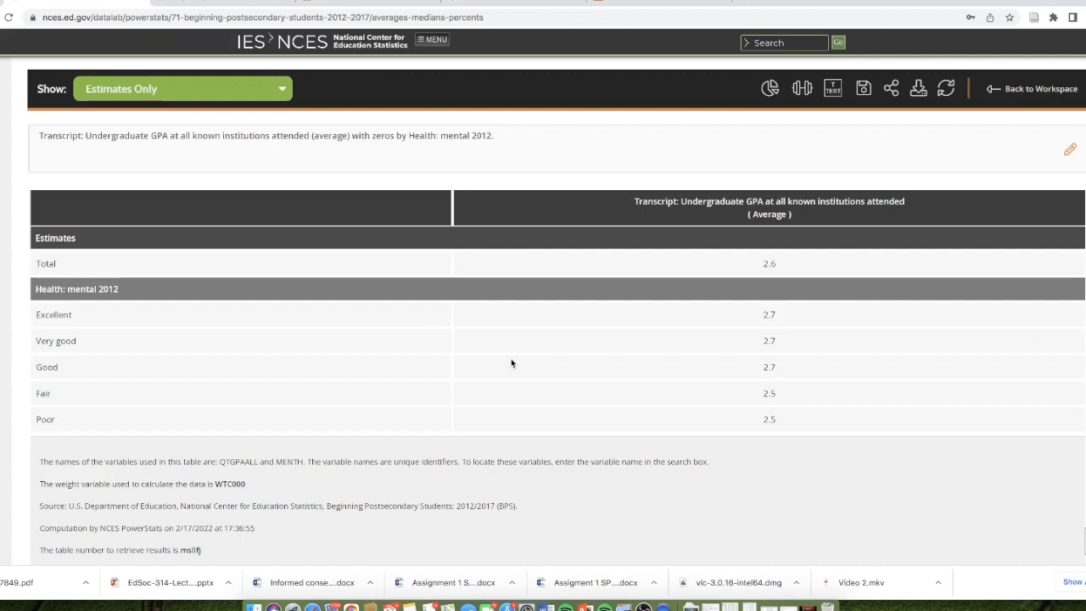
pyautogui.click(770, 88)
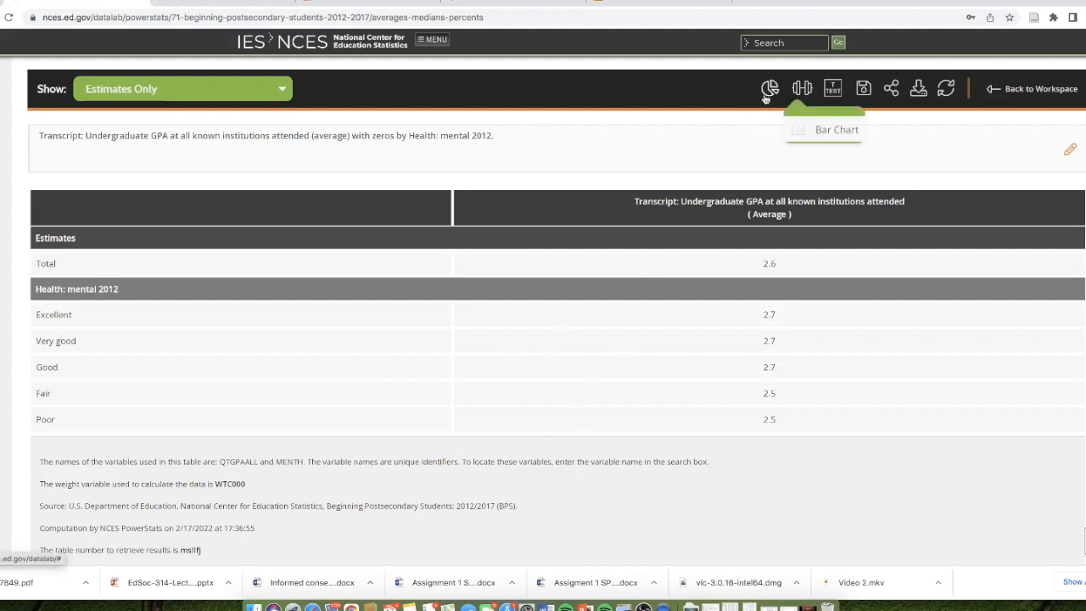
pyautogui.click(822, 132)
pyautogui.scroll(-4, 704, 314)
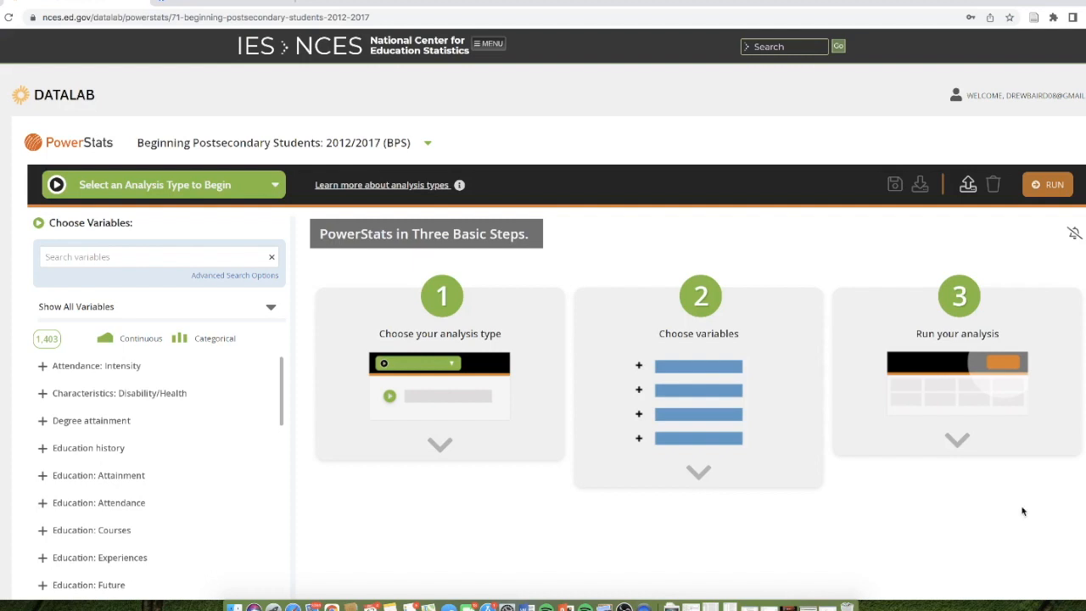
# - Start a new BPS 2012/2017 analysis of the Percentage Distribution type
pyautogui.scroll(-1, 105, 405)
pyautogui.scroll(1, 106, 405)
pyautogui.click(97, 256)
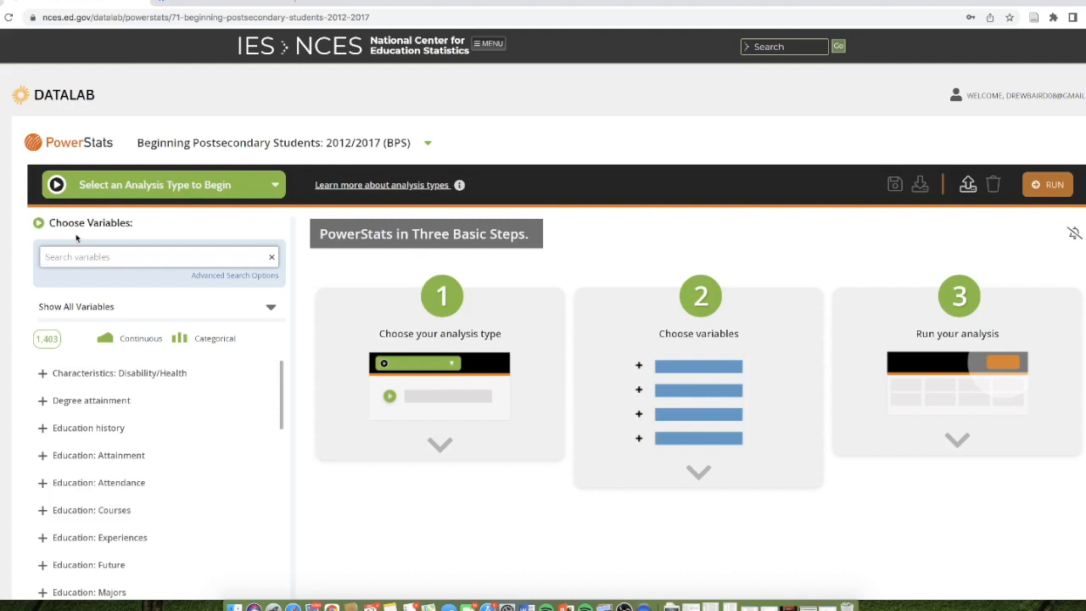
pyautogui.click(156, 188)
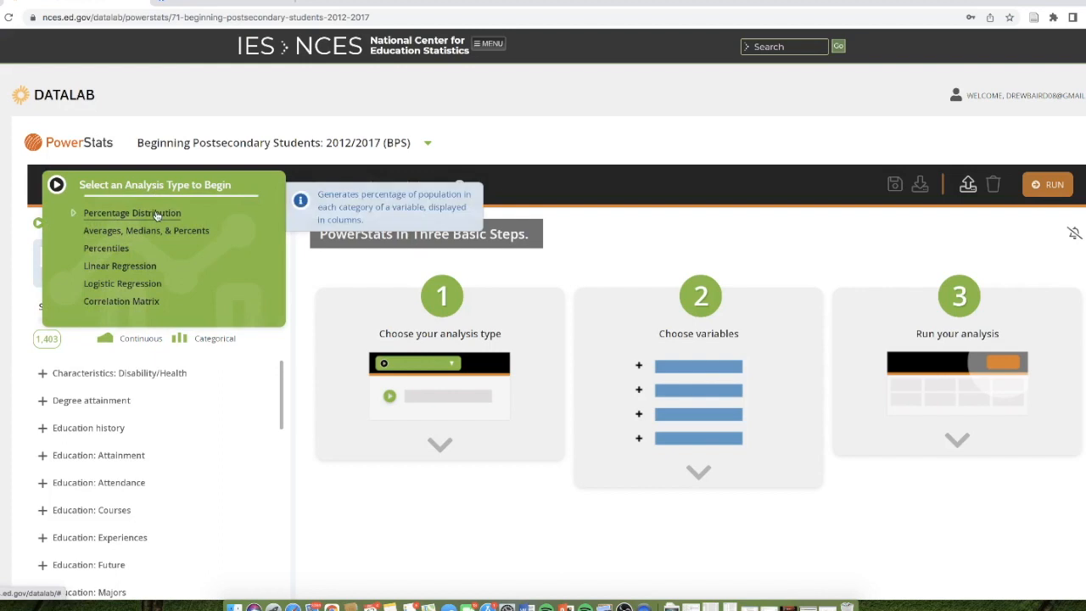
pyautogui.click(156, 214)
# - Search for PROUT6 and add Cumulative persistence and attainment anywhere through 2016-17 as the row variable with its default categories
pyautogui.click(148, 258)
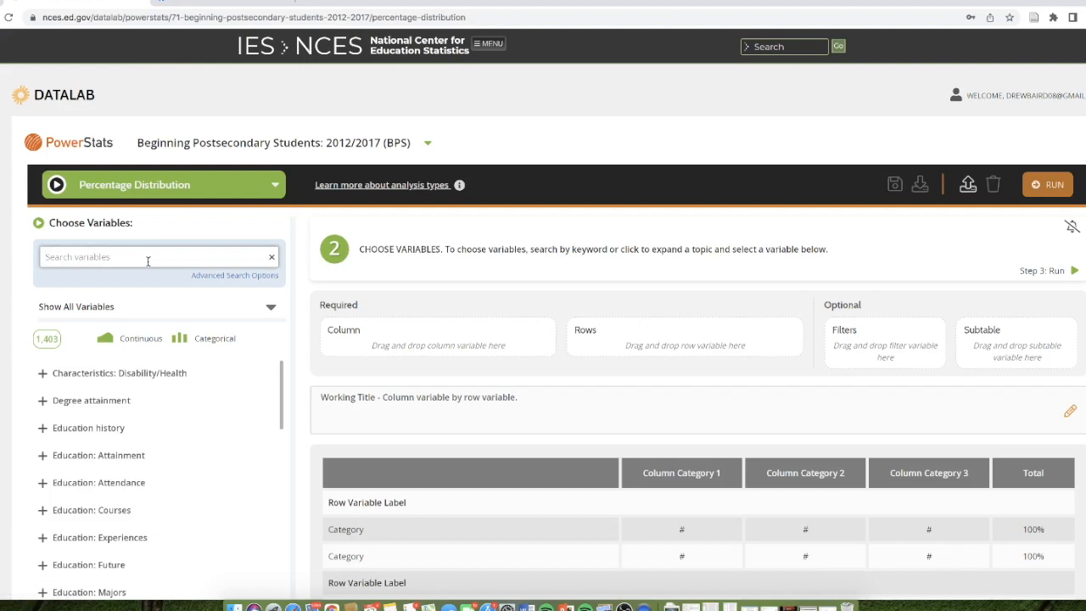
pyautogui.write('PROUT')
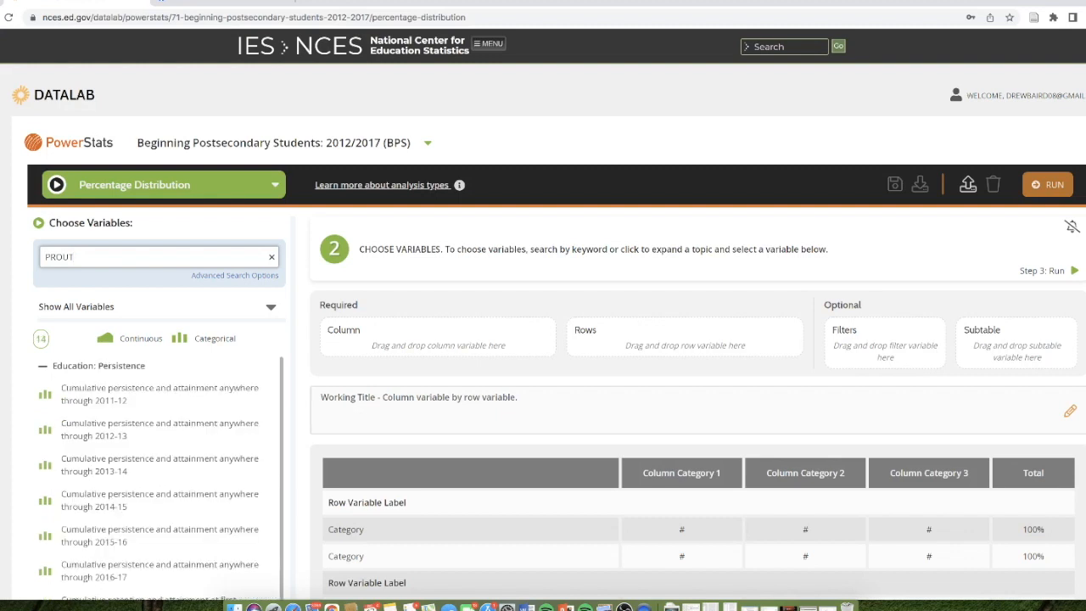
pyautogui.write('6y')
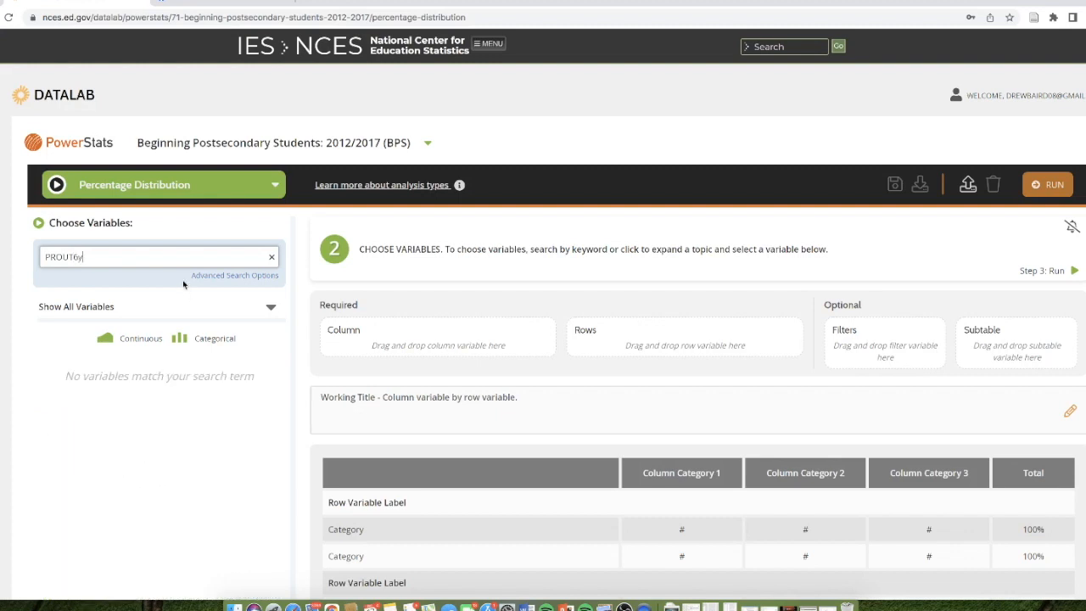
pyautogui.press('BackSpace')
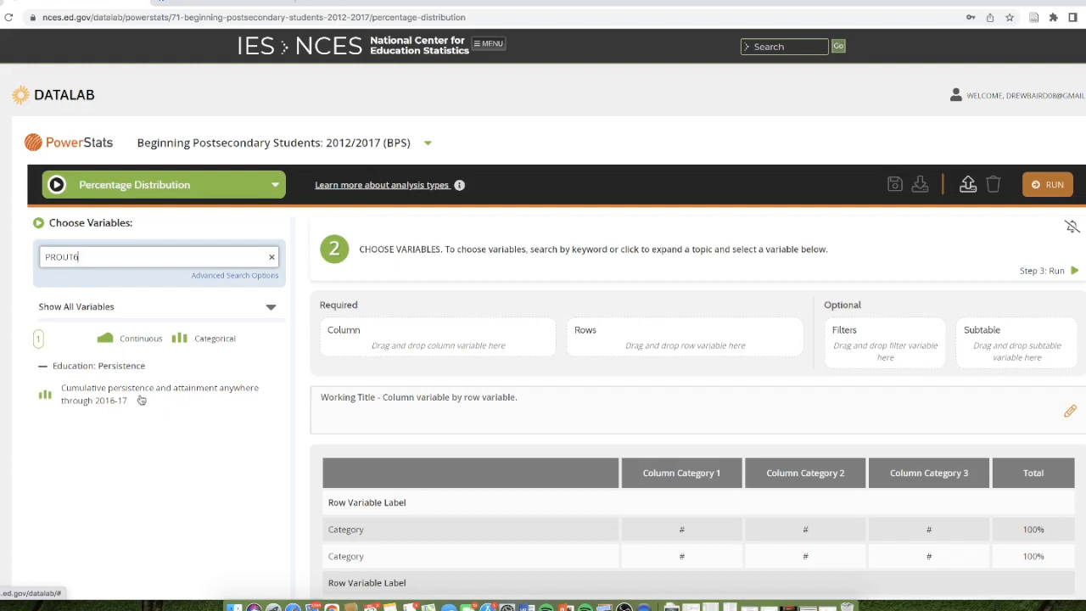
pyautogui.moveTo(141, 399); pyautogui.dragTo(687, 343)
pyautogui.scroll(-1, 602, 416)
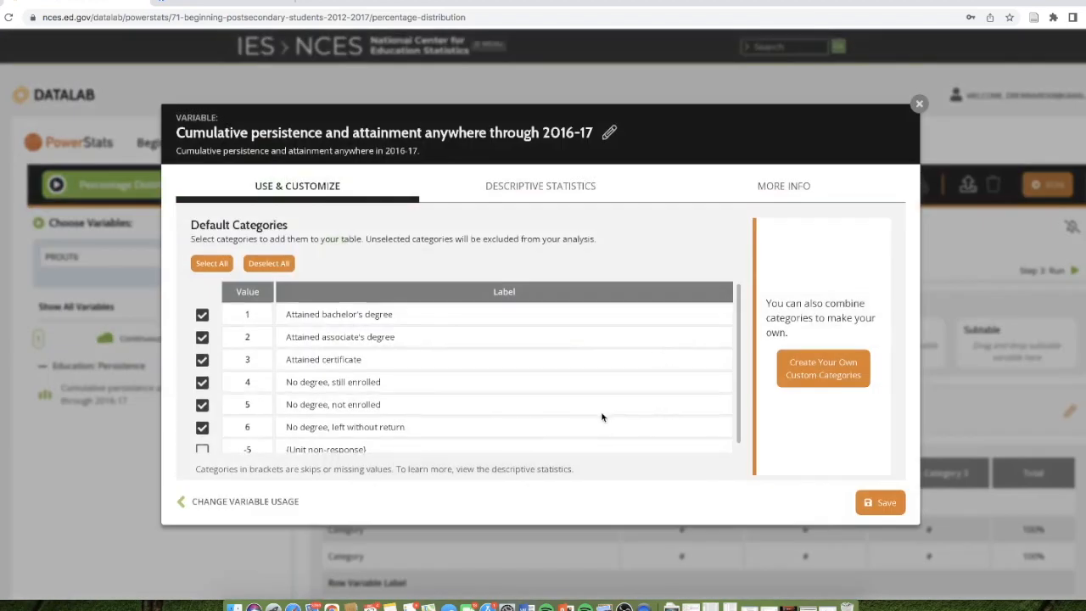
pyautogui.click(878, 503)
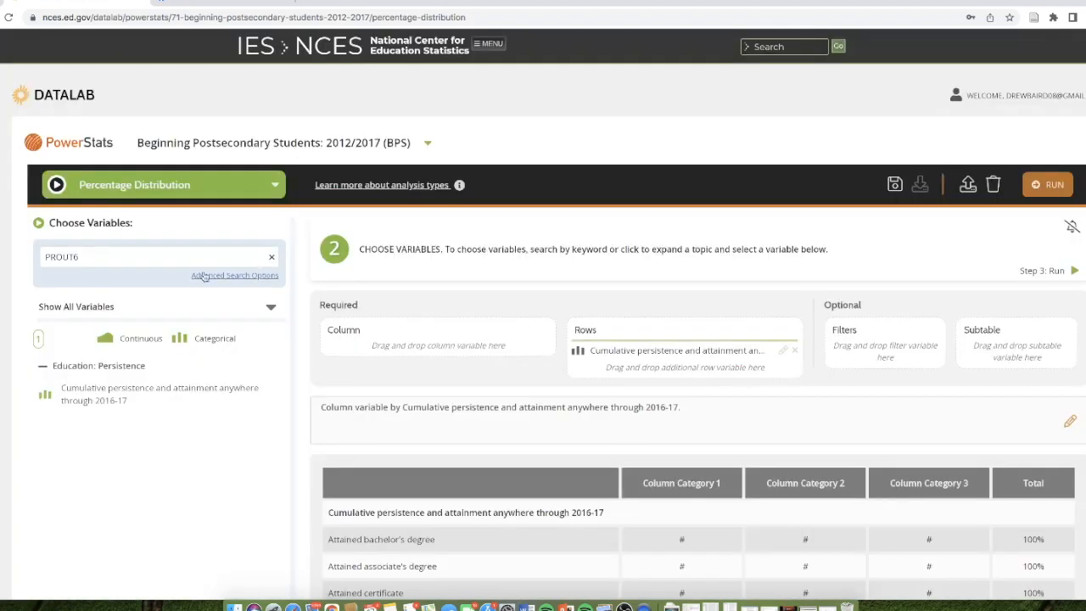
# - Search for JBEN17B and add Job 2017: eligible for health insurance as the column variable with the default Yes and No categories
pyautogui.click(272, 258)
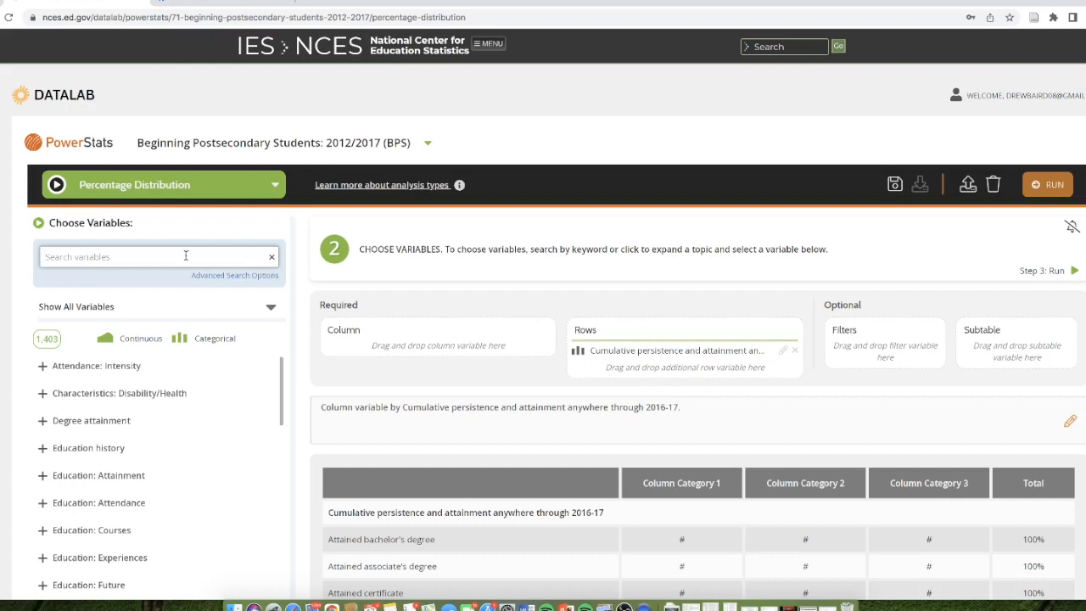
pyautogui.write('IEP')
pyautogui.press('BackSpace')
pyautogui.press('BackSpace')
pyautogui.press('BackSpace')
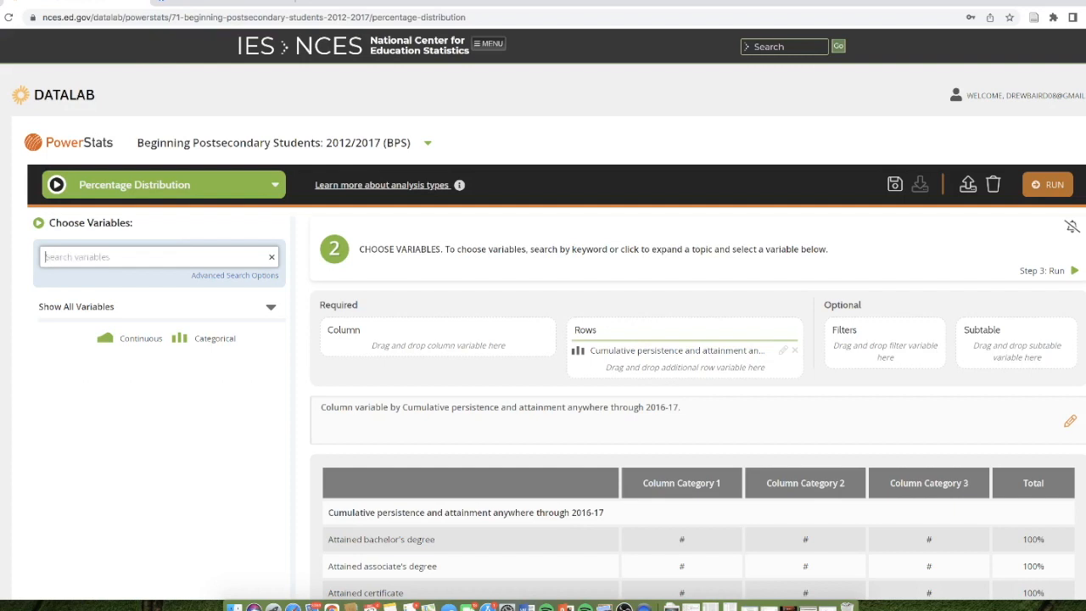
pyautogui.write('IB')
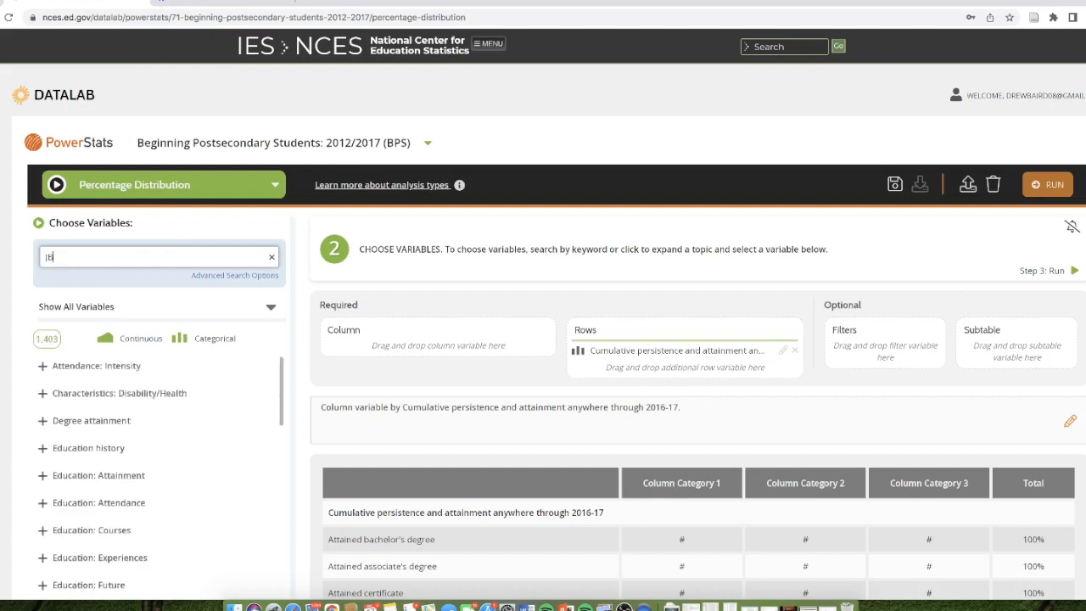
pyautogui.write('EN1')
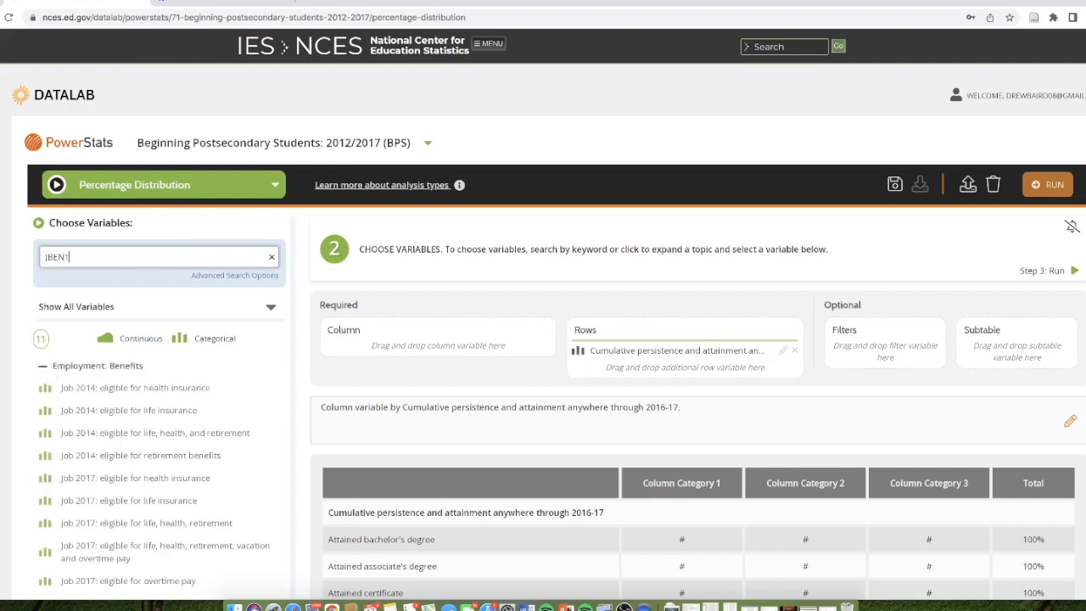
pyautogui.write('7B')
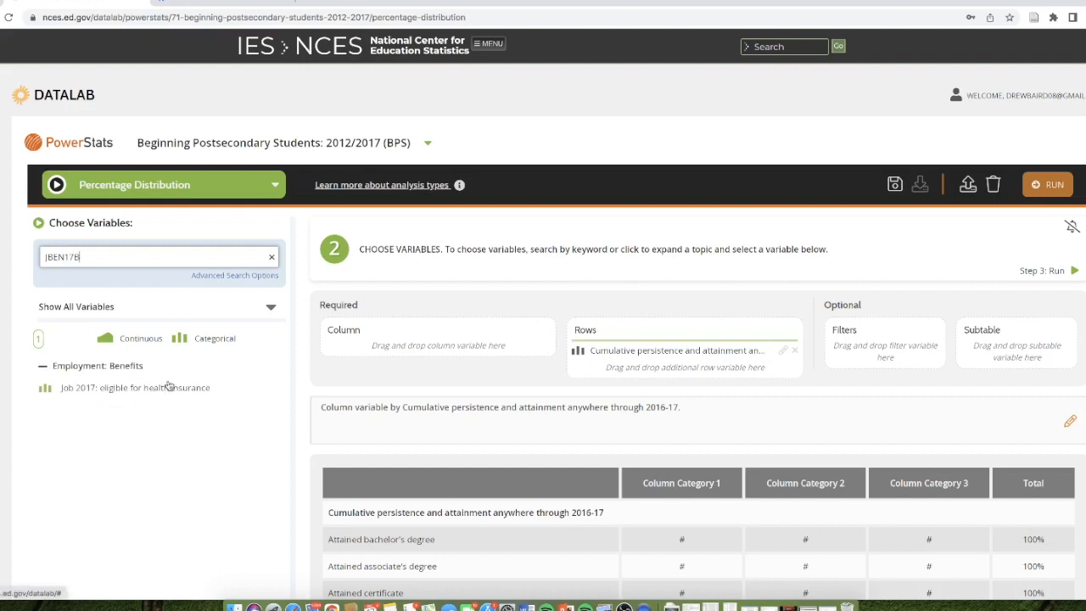
pyautogui.moveTo(170, 387)
pyautogui.mouseDown()
pyautogui.moveTo(335, 389)
pyautogui.moveTo(429, 346)
pyautogui.moveTo(468, 341)
pyautogui.mouseUp()
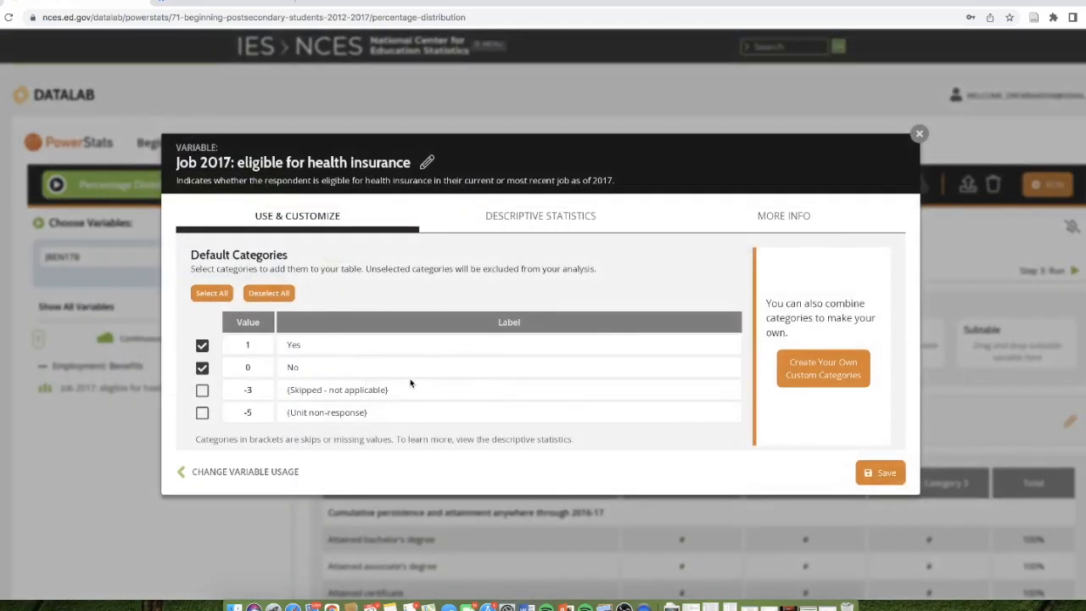
pyautogui.click(885, 473)
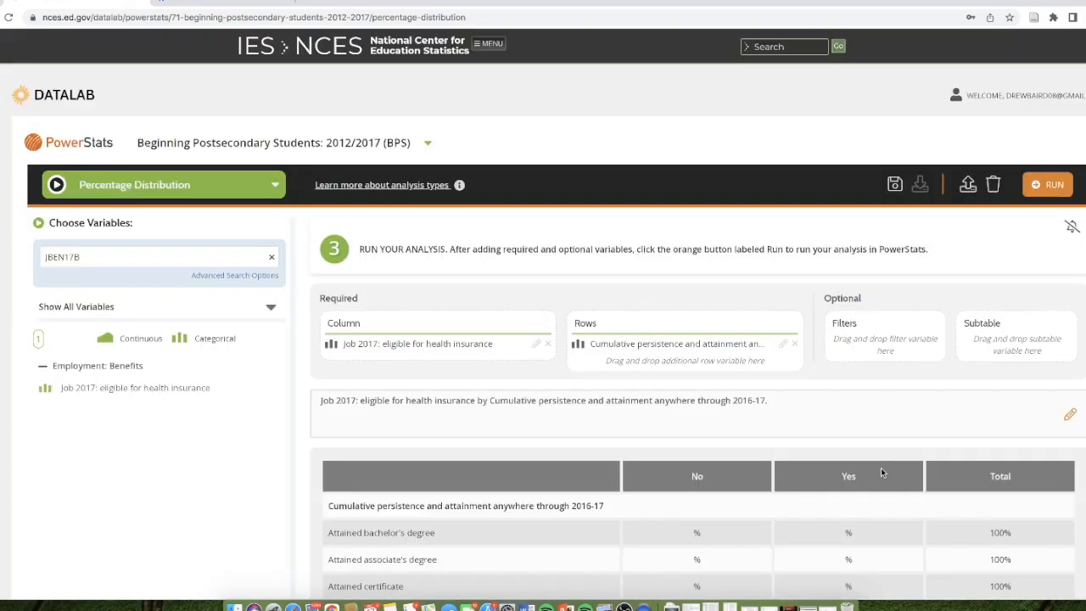
# - Run the analysis with the recommended weight WTA000 and examine the health insurance percentages for each attainment category, including the no-degree rows
pyautogui.click(1040, 183)
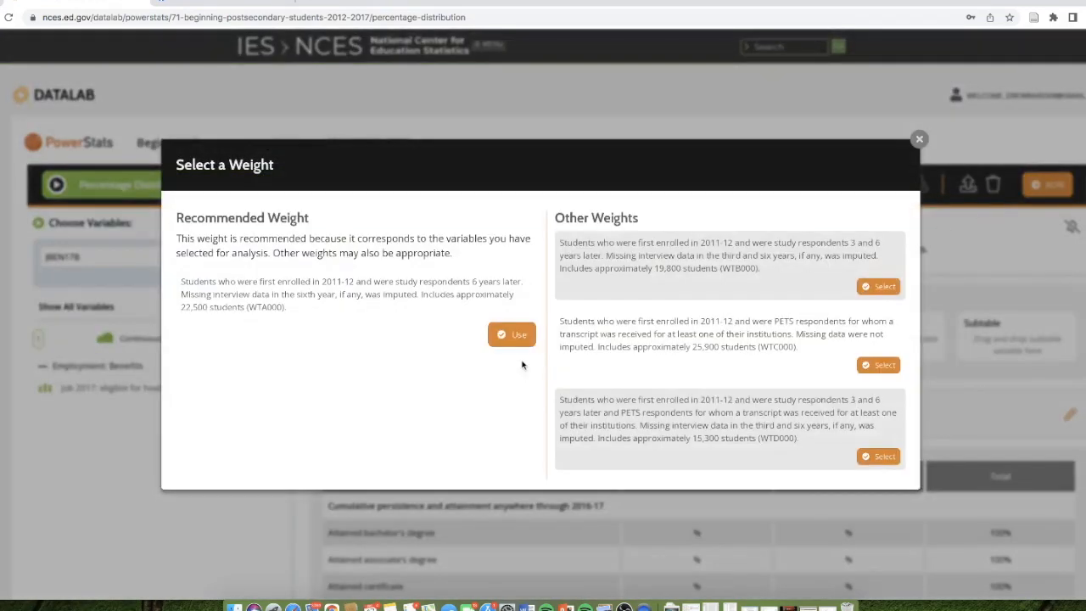
pyautogui.click(511, 335)
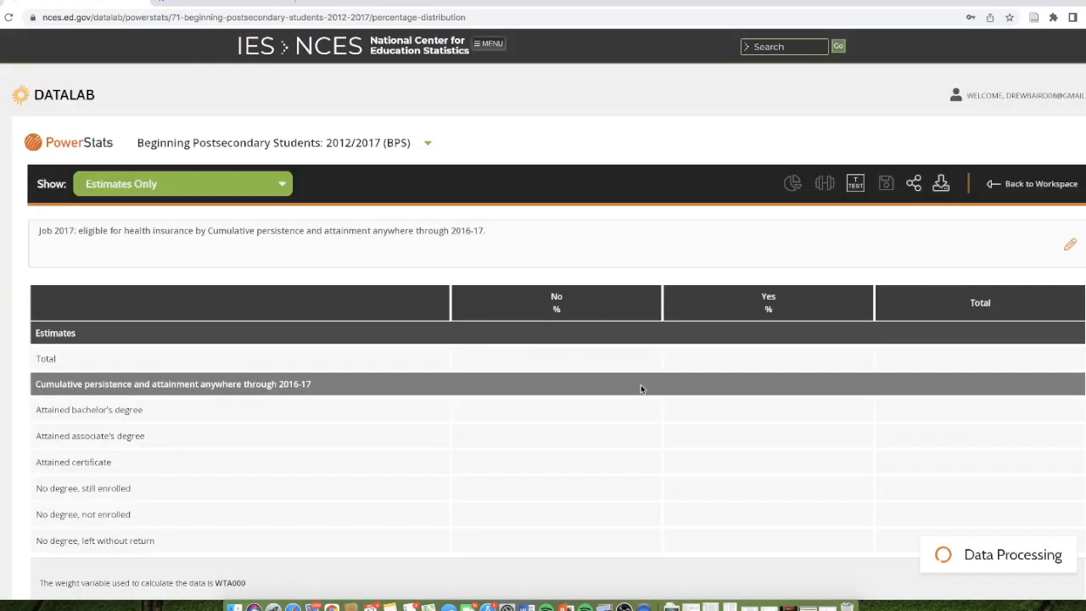
pyautogui.scroll(-1, 642, 388)
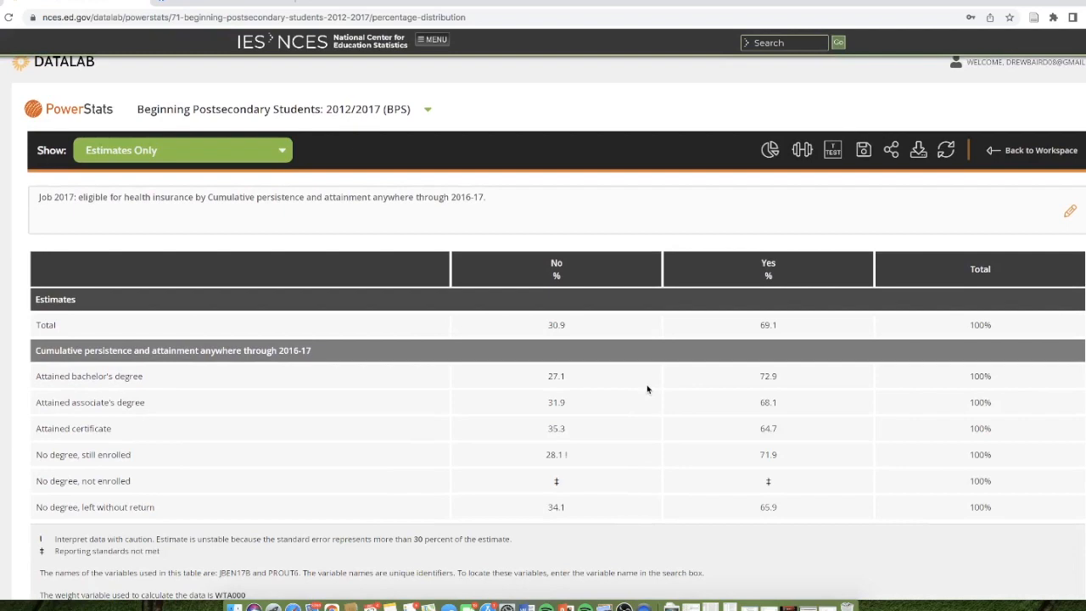
pyautogui.scroll(-1, 670, 402)
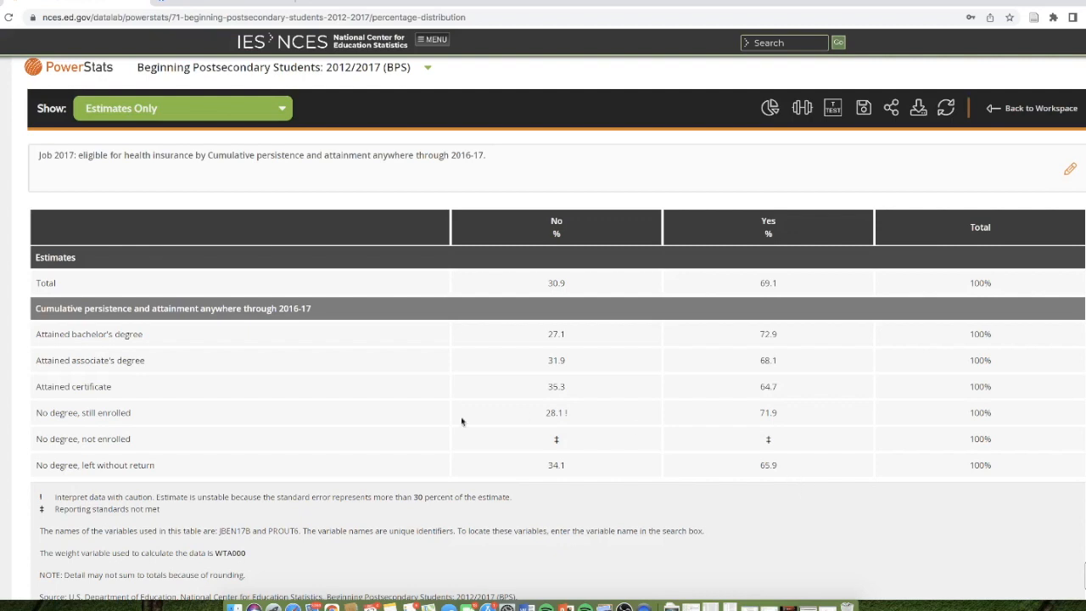
pyautogui.moveTo(51, 438); pyautogui.dragTo(133, 440)
pyautogui.click(153, 442)
pyautogui.moveTo(73, 465); pyautogui.dragTo(241, 474)
pyautogui.click(241, 474)
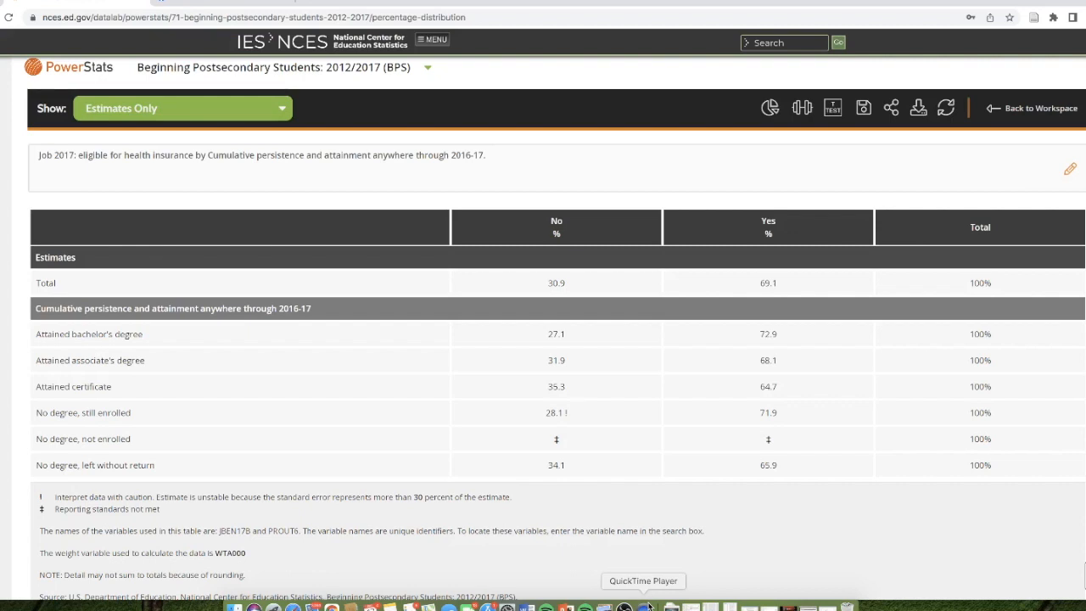
# - Display the health insurance by attainment results as pie charts and look over the charts for each attainment category
pyautogui.click(766, 110)
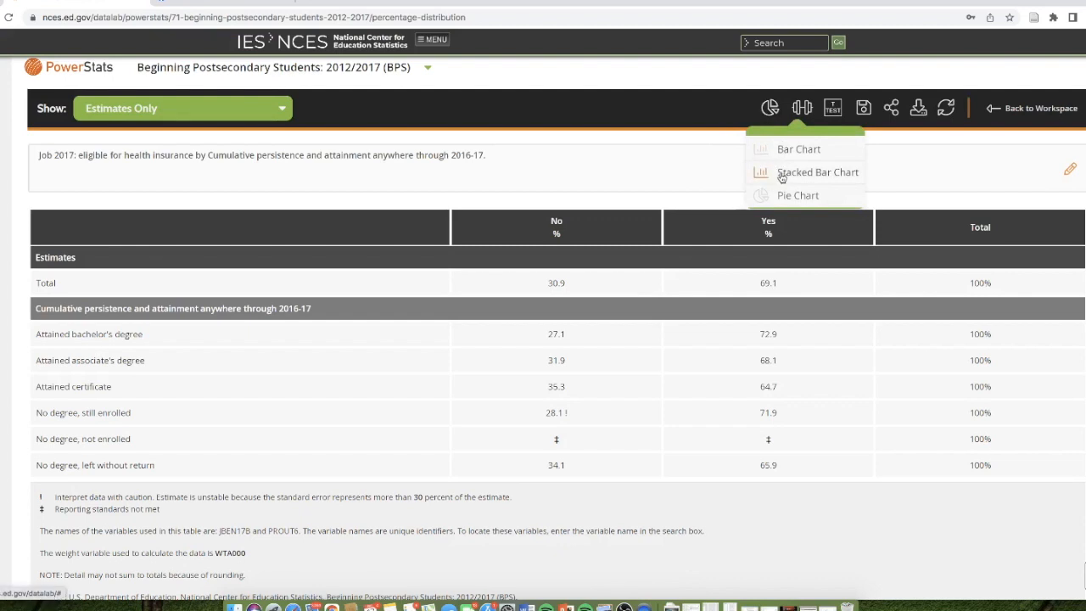
pyautogui.click(788, 201)
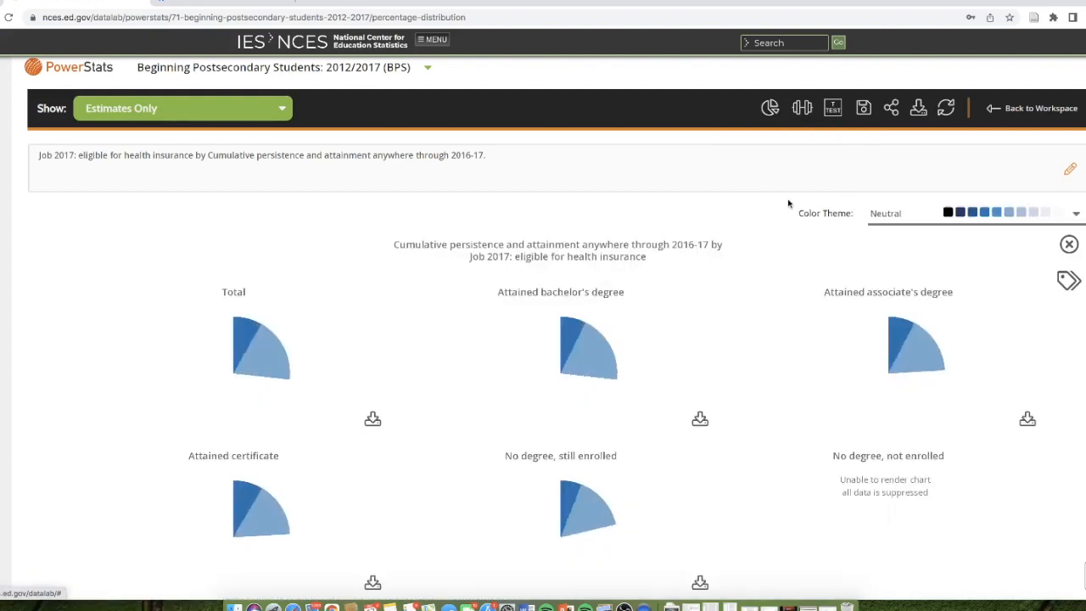
pyautogui.scroll(-1, 679, 348)
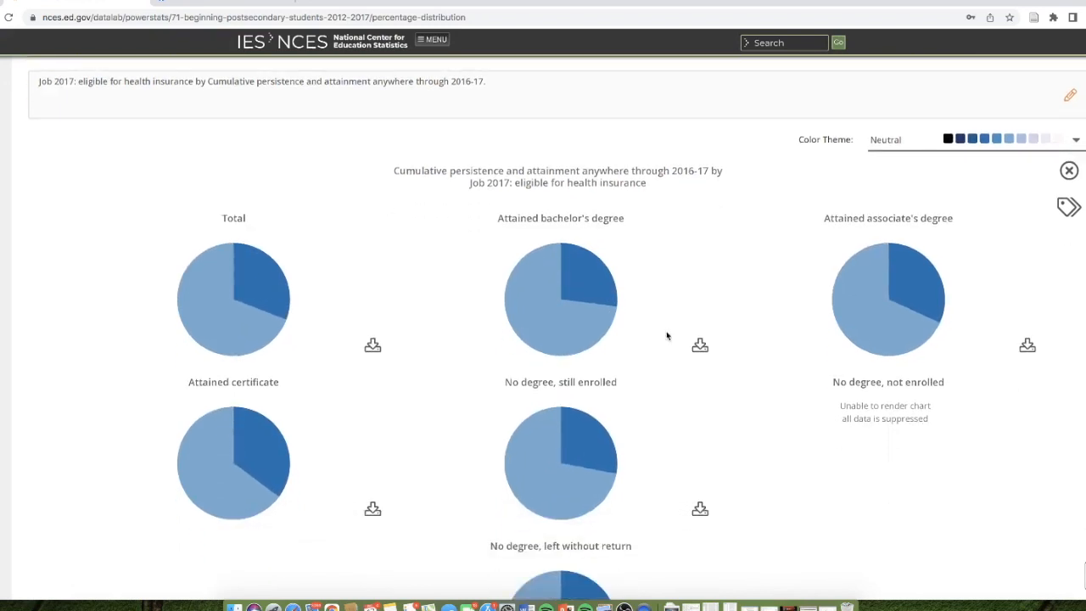
pyautogui.scroll(-2, 667, 336)
pyautogui.scroll(3, 667, 336)
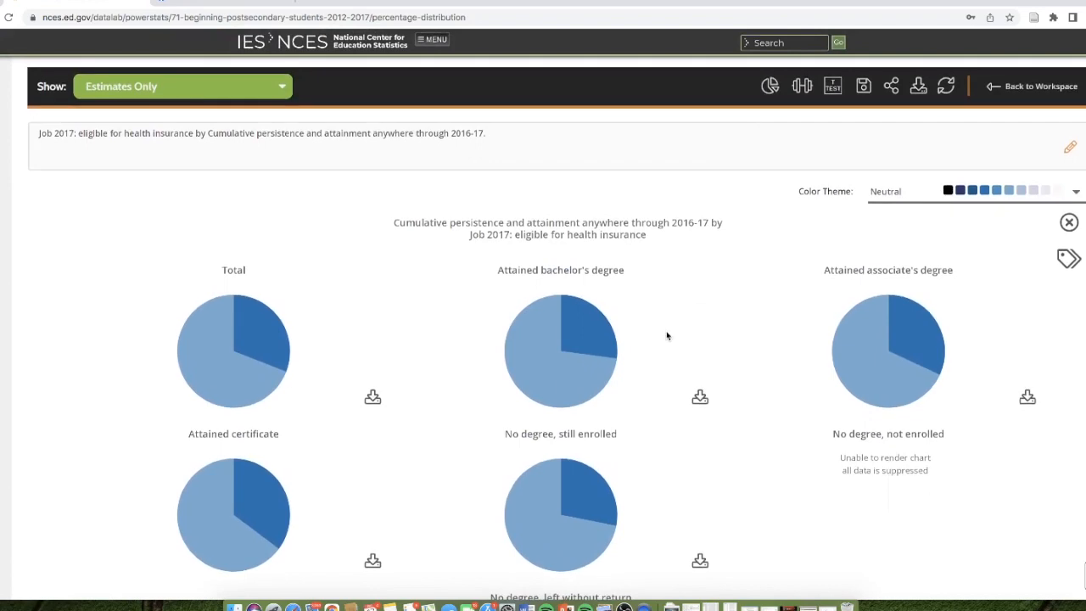
# - Switch the health insurance by attainment results to a bar chart and look over the bars
pyautogui.moveTo(766, 103)
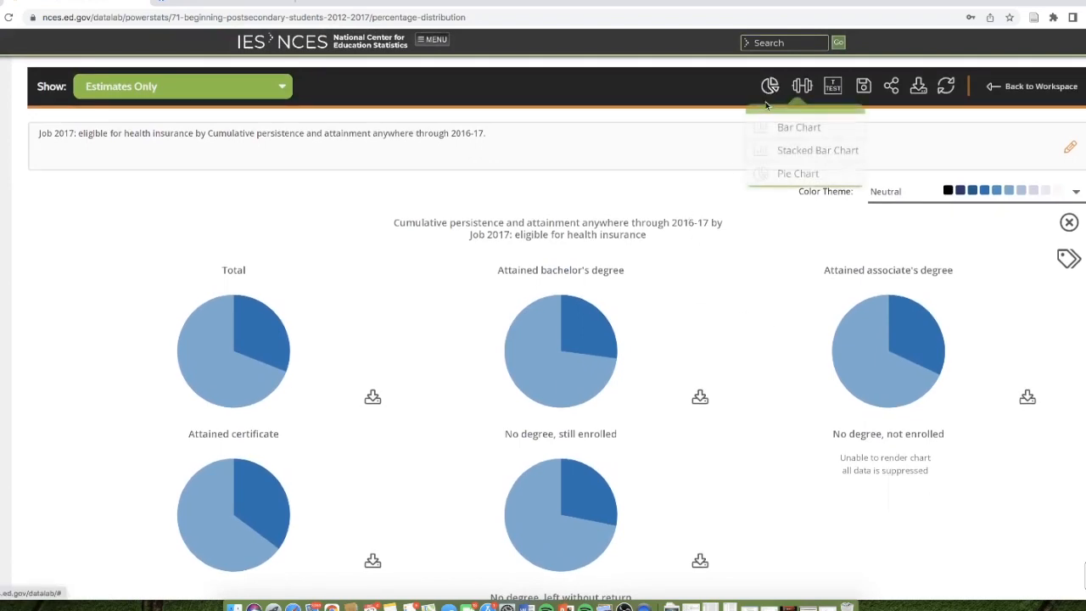
pyautogui.click(780, 132)
pyautogui.scroll(-4, 752, 320)
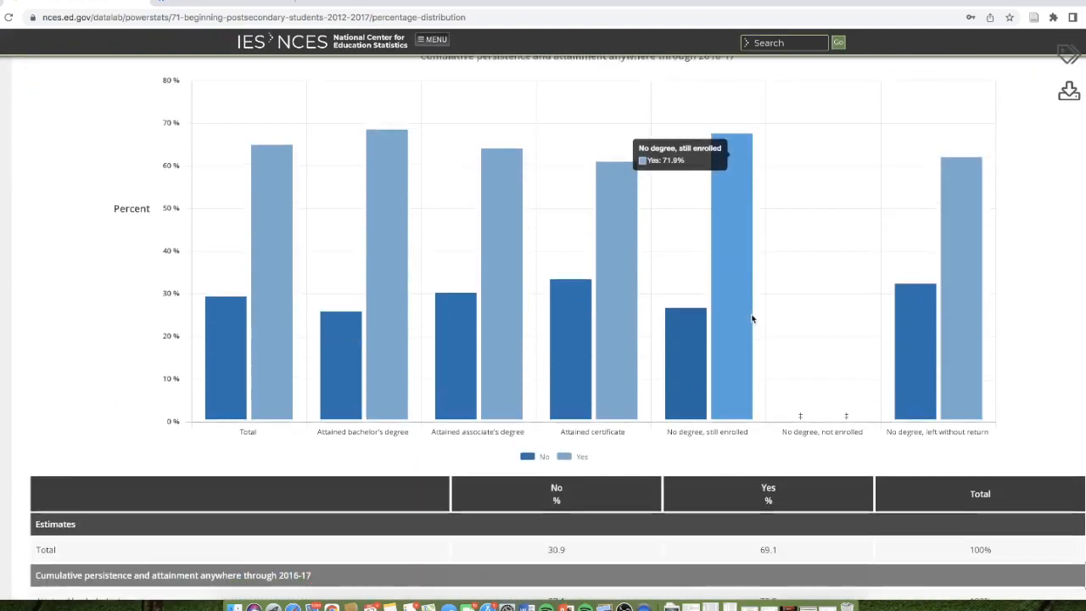
pyautogui.scroll(2, 752, 319)
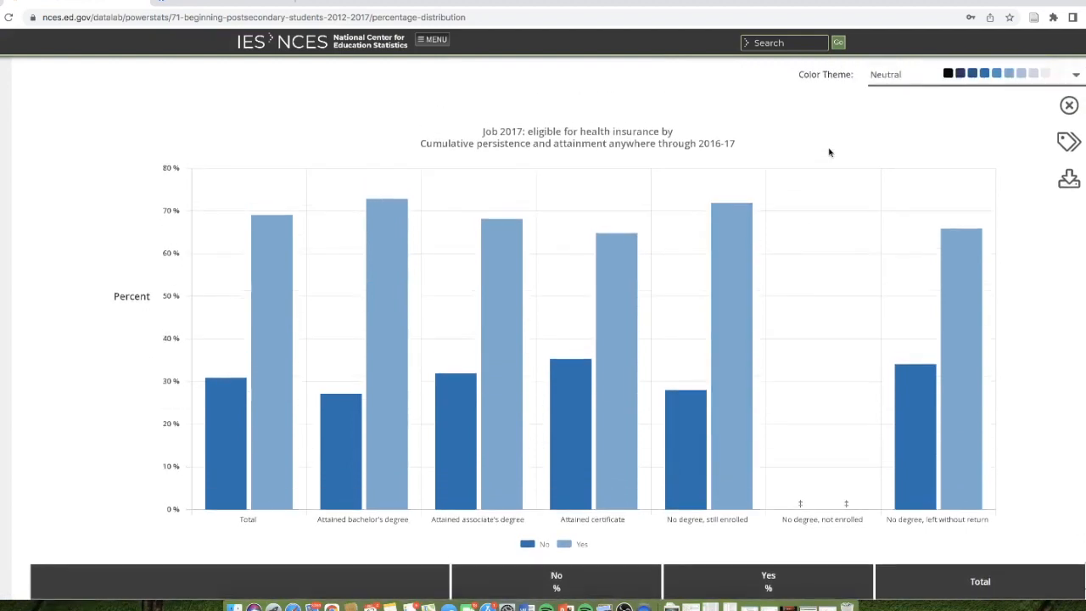
pyautogui.scroll(3, 829, 150)
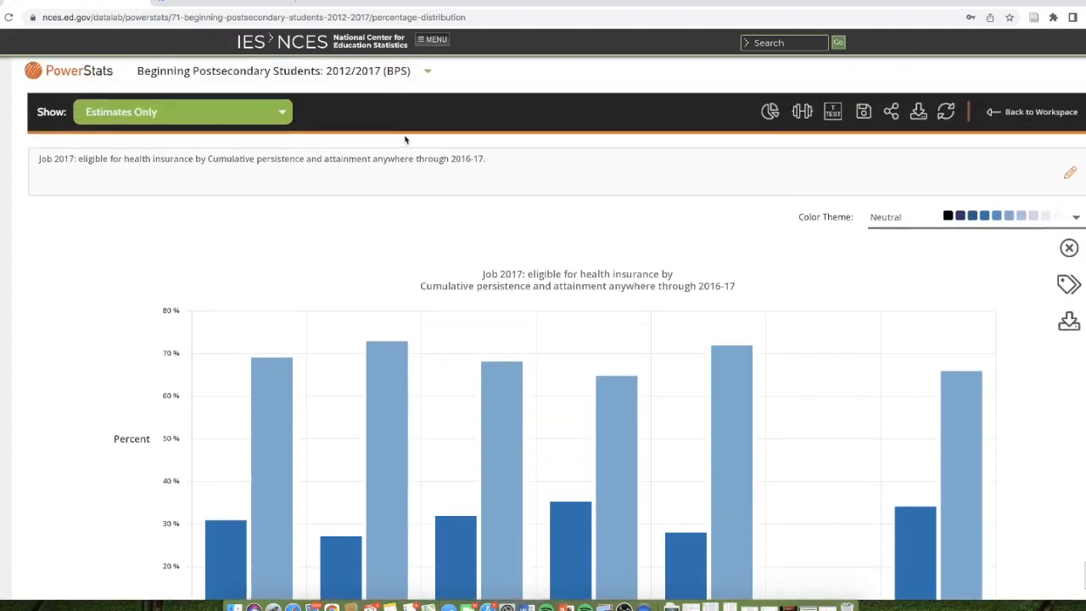
pyautogui.scroll(2, 509, 145)
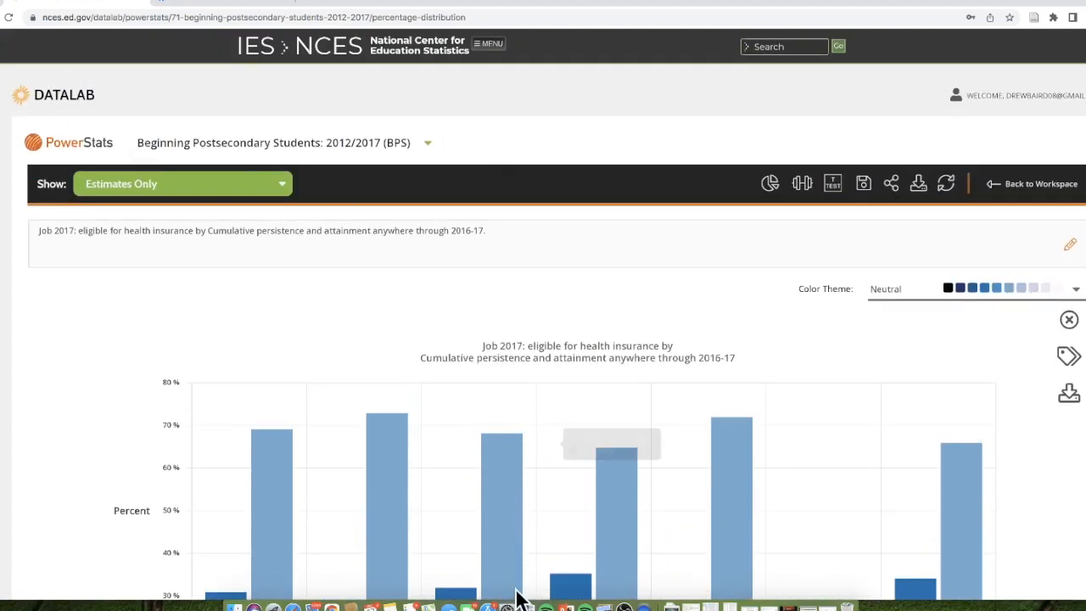
pyautogui.click(624, 606)
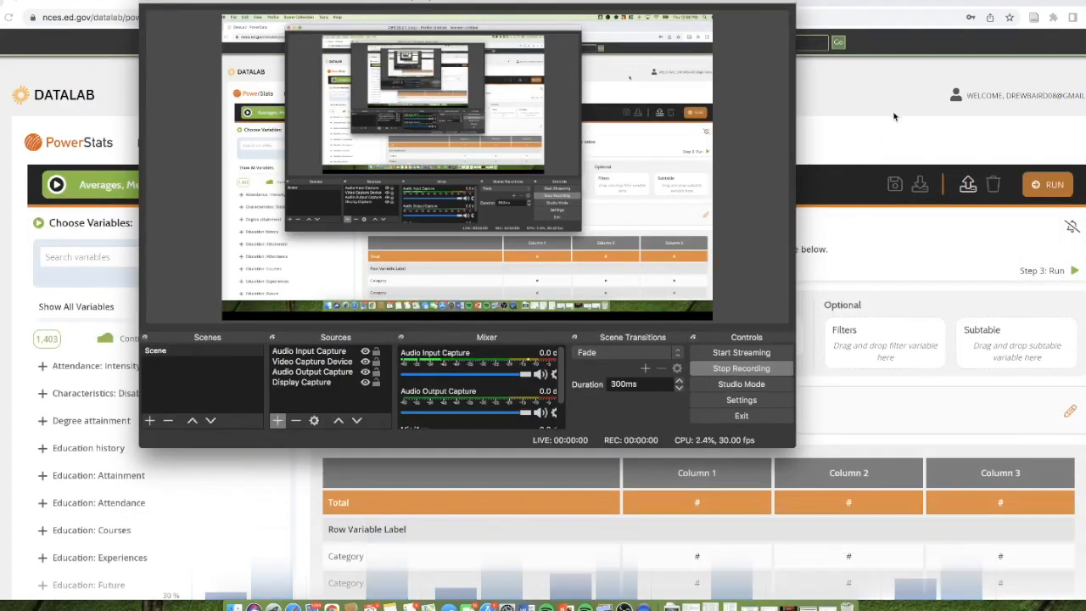
pyautogui.click(891, 119)
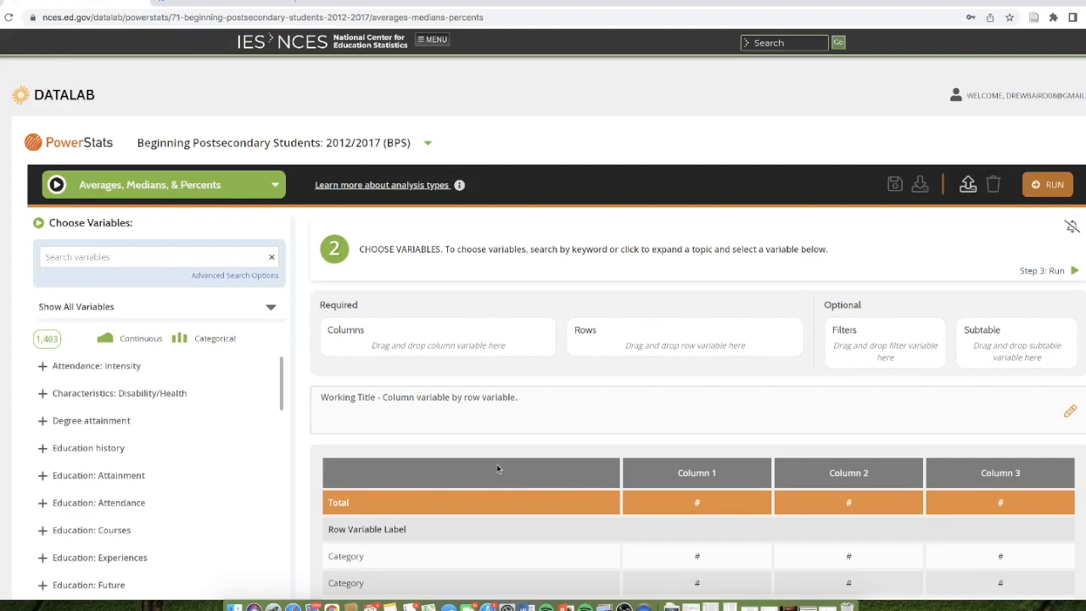
# - Search for QTGPAALL and add undergraduate GPA at all known institutions attended as the column variable, using the average with zeros included
pyautogui.scroll(-2, 375, 390)
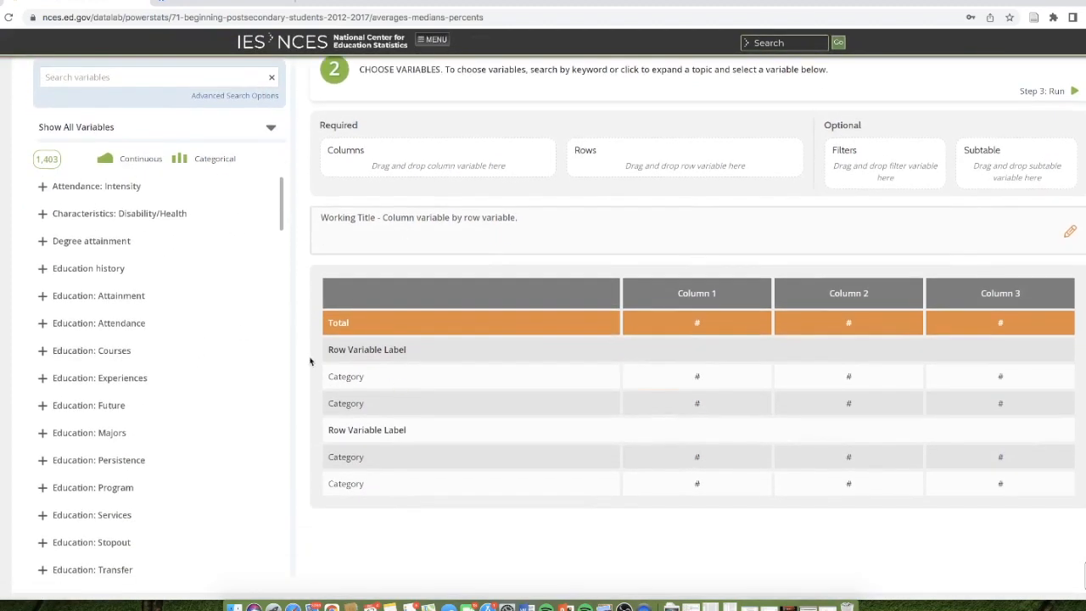
pyautogui.scroll(1, 260, 262)
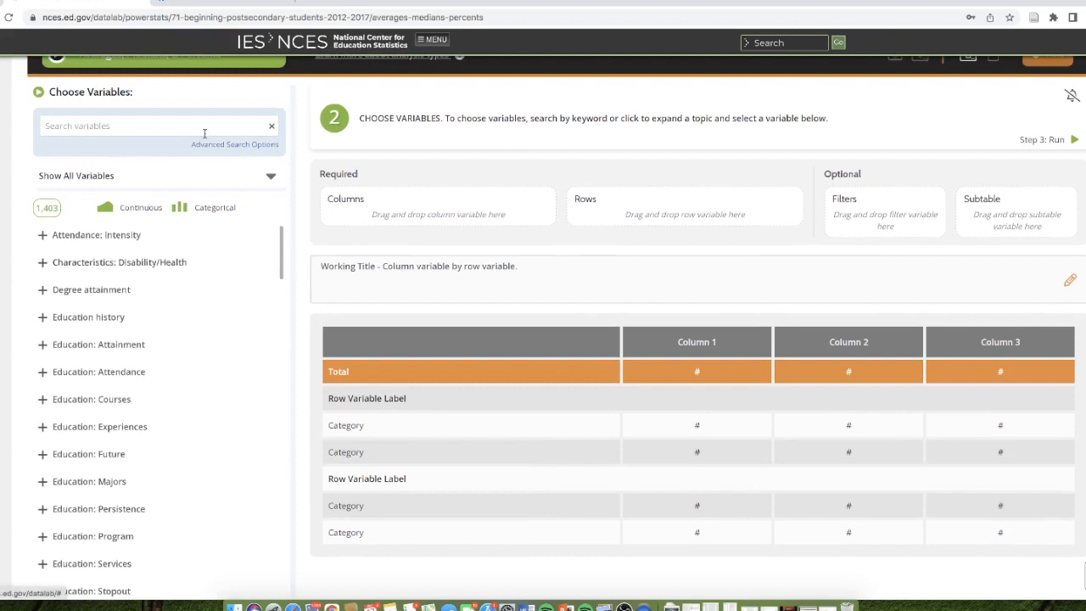
pyautogui.click(200, 130)
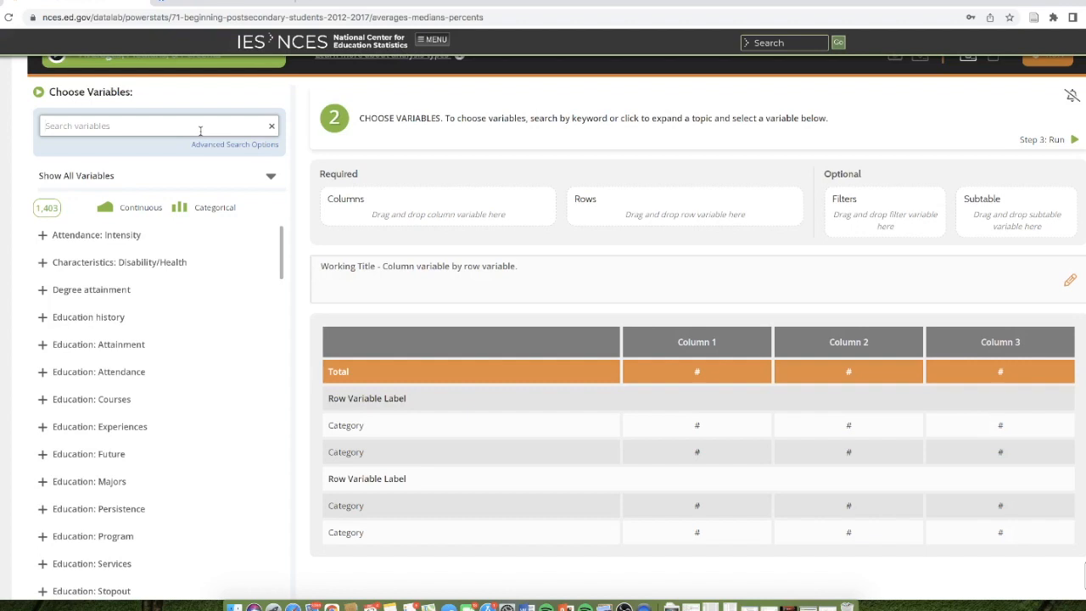
pyautogui.write('QTR')
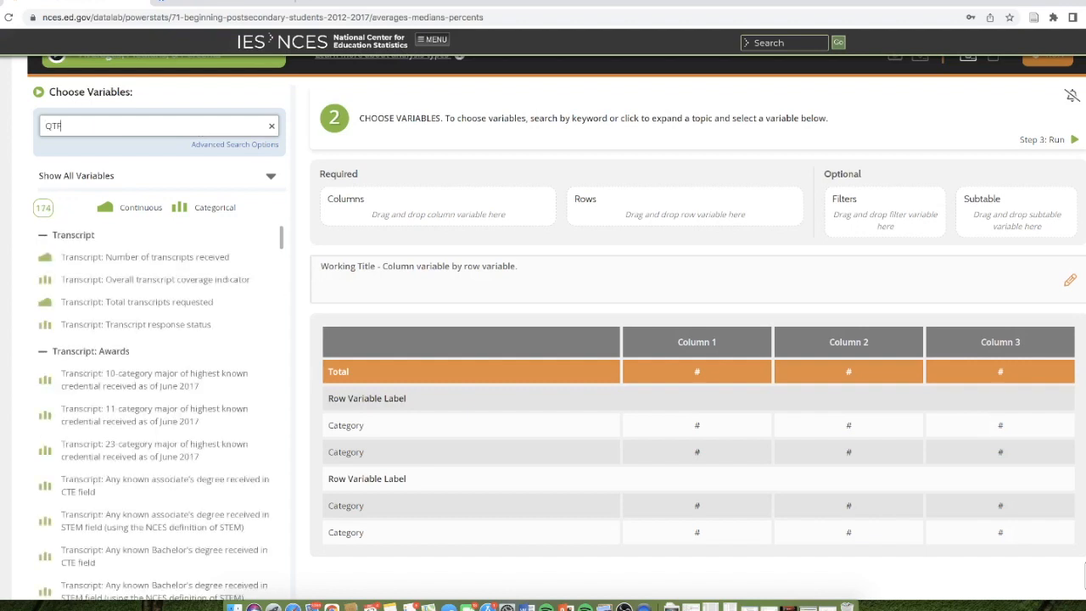
pyautogui.press('BackSpace')
pyautogui.press('BackSpace')
pyautogui.write('QTR')
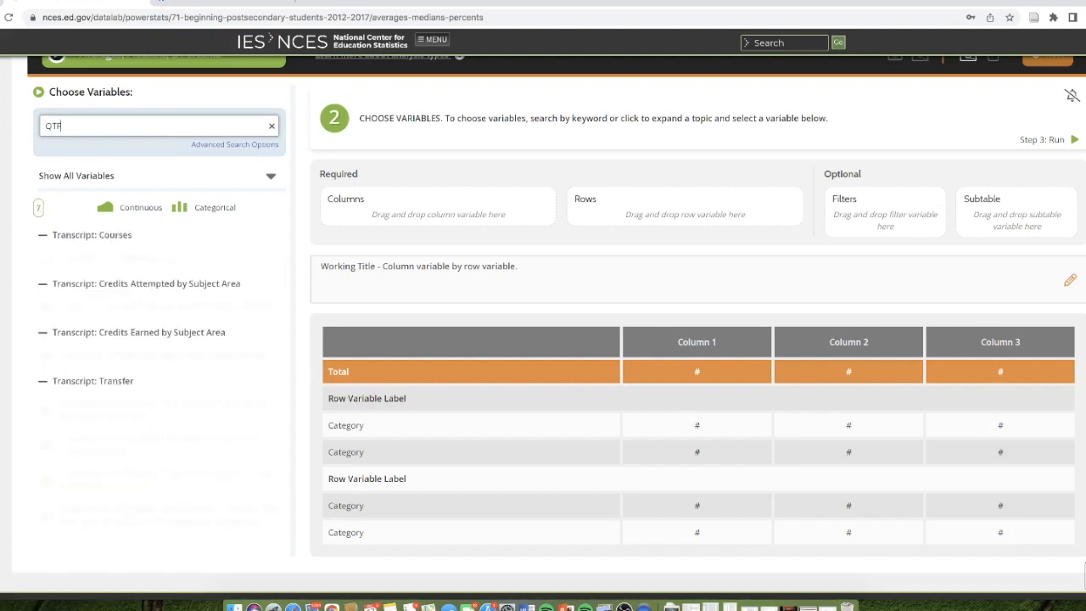
pyautogui.press('BackSpace')
pyautogui.press('BackSpace')
pyautogui.press('BackSpace')
pyautogui.write('QTGPA')
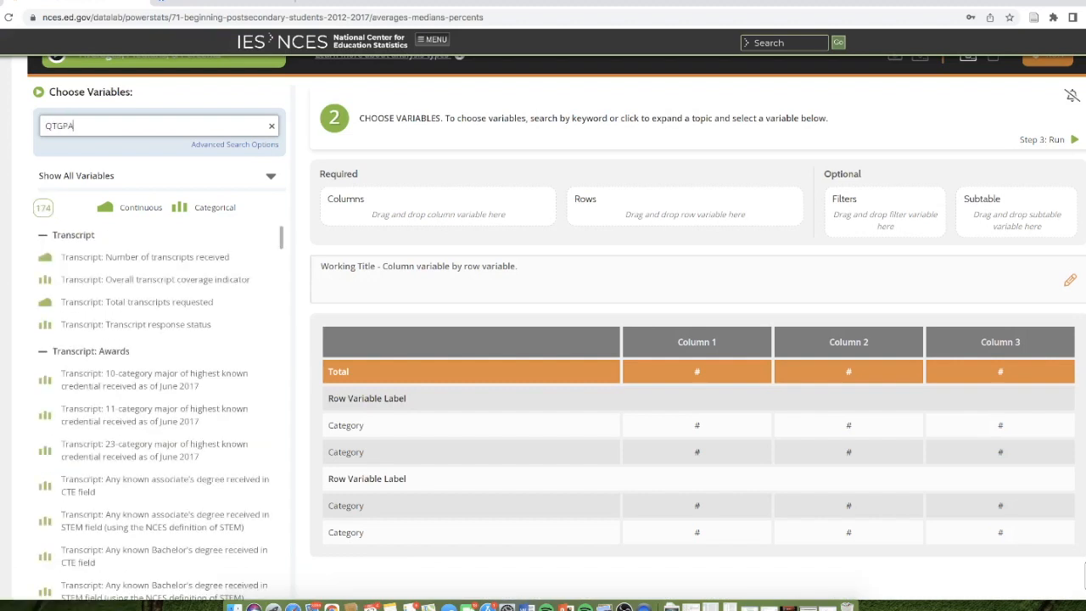
pyautogui.write('ALL')
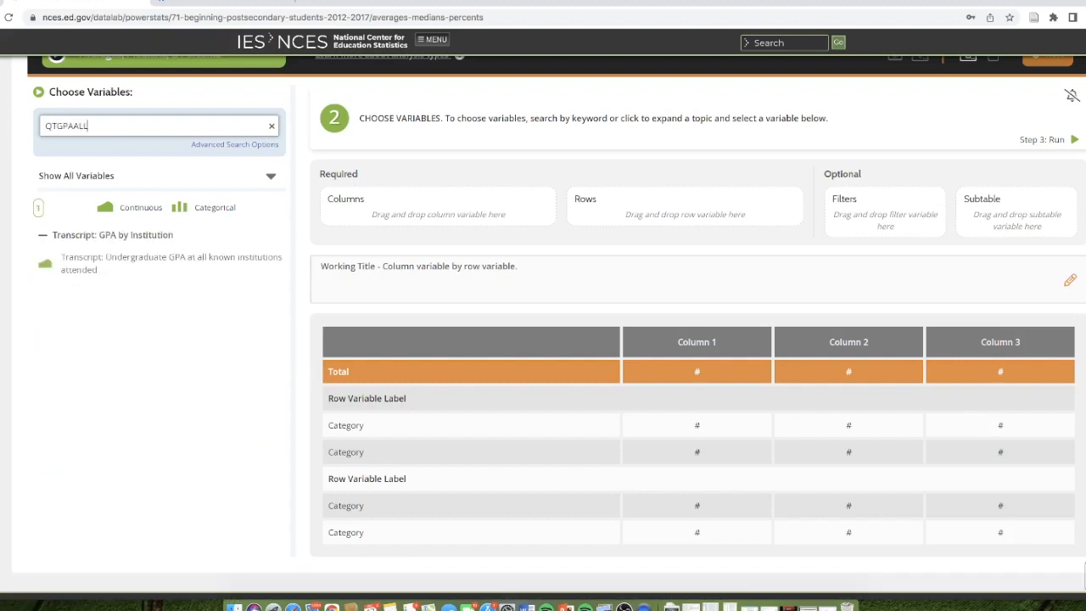
pyautogui.moveTo(128, 257); pyautogui.dragTo(386, 210)
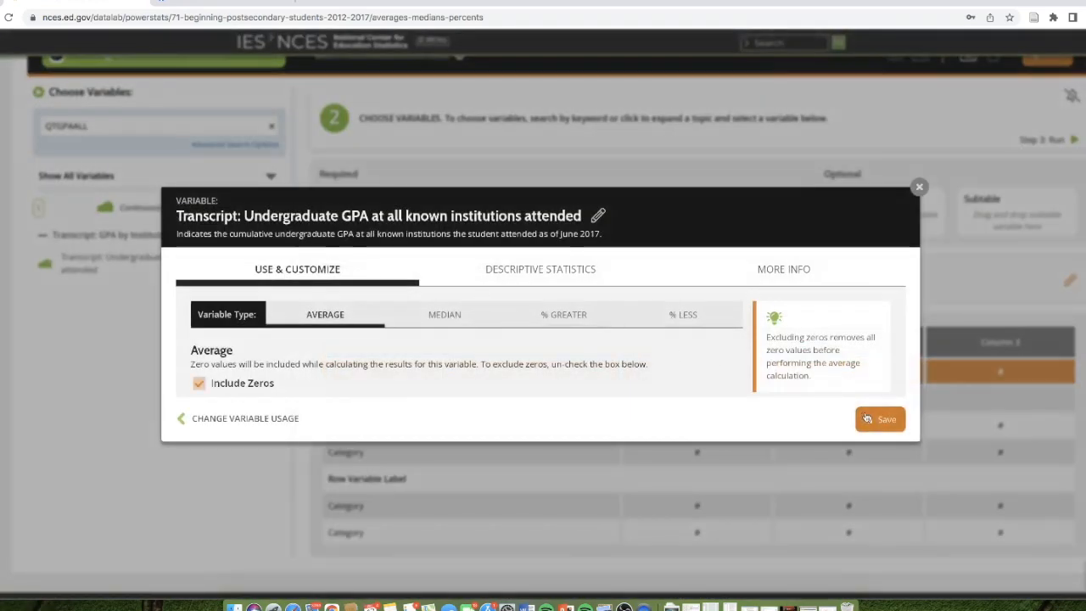
pyautogui.click(865, 418)
# - Try to find the 2017 job benefit variables by searching the variable list for JEN17B
pyautogui.click(102, 127)
pyautogui.hotkey('ctrl', 'a')
pyautogui.press('BackSpace')
pyautogui.write('JE')
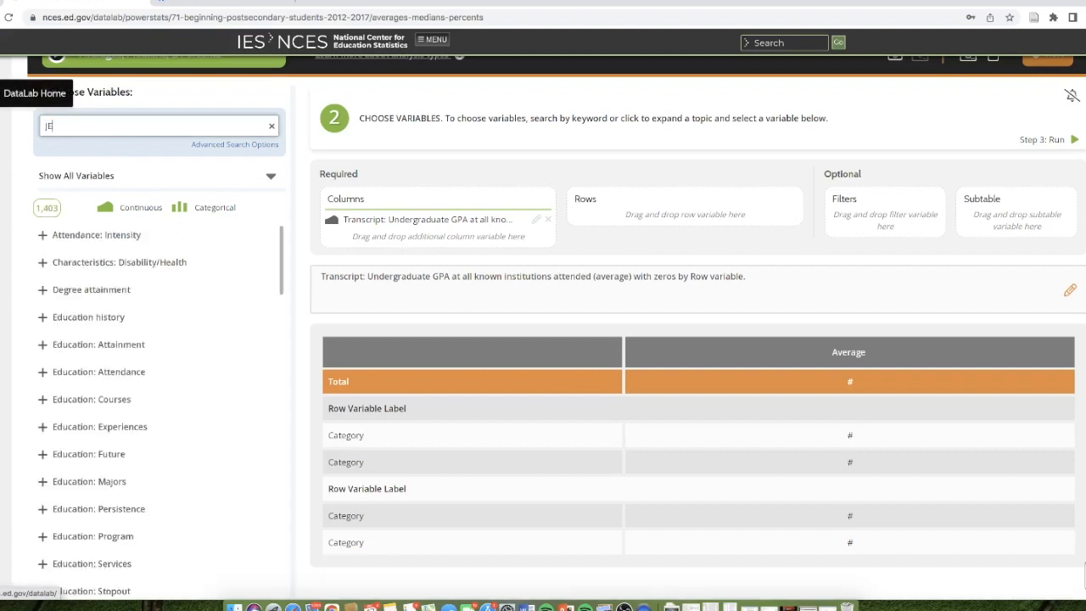
pyautogui.write('N17B')
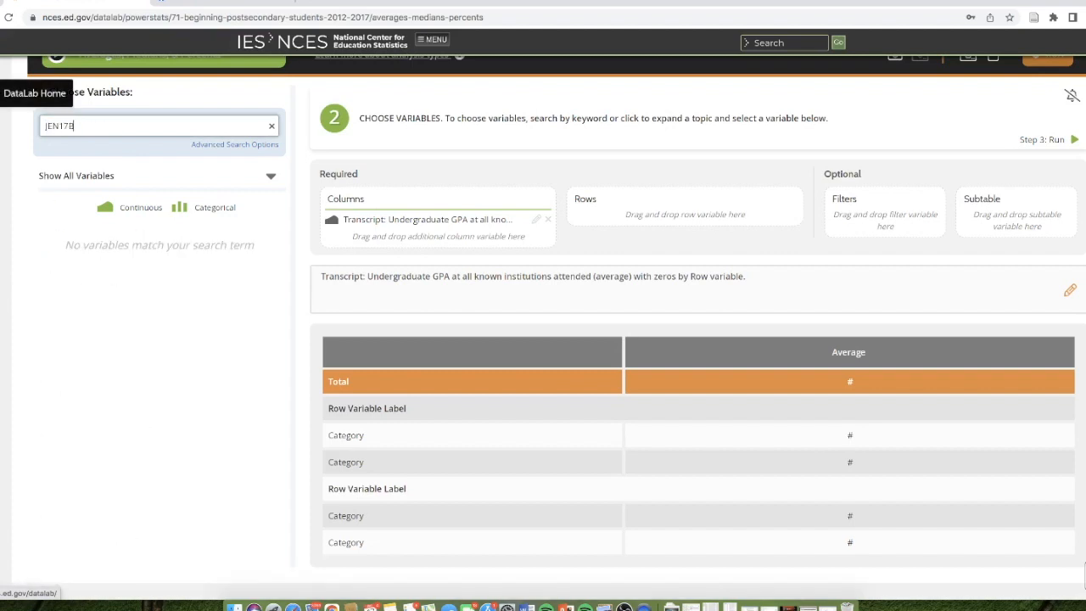
pyautogui.press('BackSpace')
pyautogui.press('BackSpace')
pyautogui.press('BackSpace')
pyautogui.write('BEN')
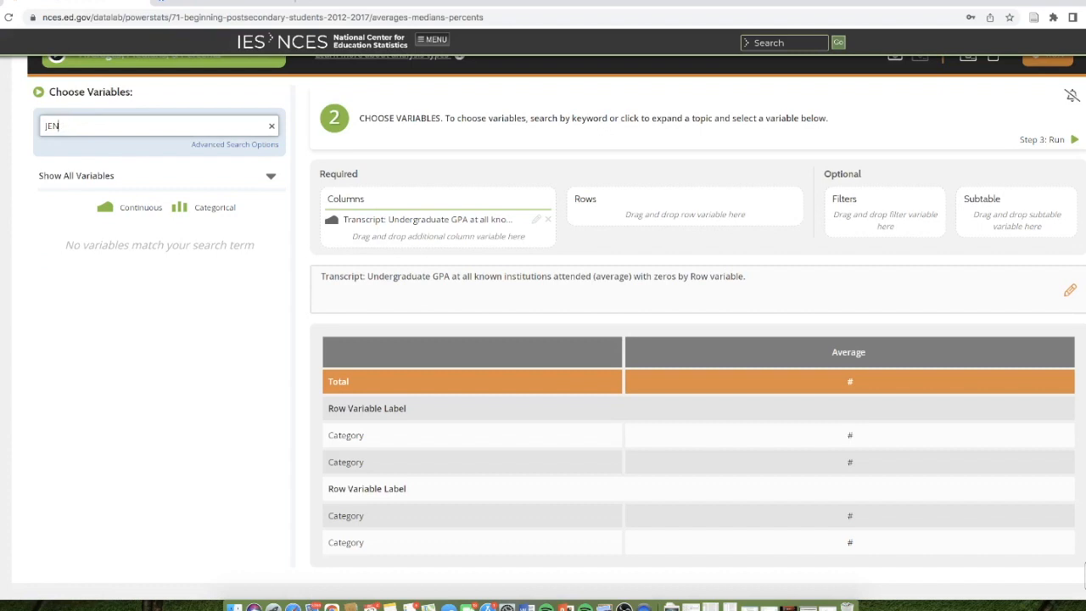
pyautogui.write('17')
# - Search for JBen17 and add Job 2017: eligible for health insurance as the row variable, with the Yes and No categories
pyautogui.press('BackSpace')
pyautogui.press('BackSpace')
pyautogui.press('BackSpace')
pyautogui.press('BackSpace')
pyautogui.press('BackSpace')
pyautogui.press('BackSpace')
pyautogui.write('B')
pyautogui.press('BackSpace')
pyautogui.press('BackSpace')
pyautogui.write('Ben')
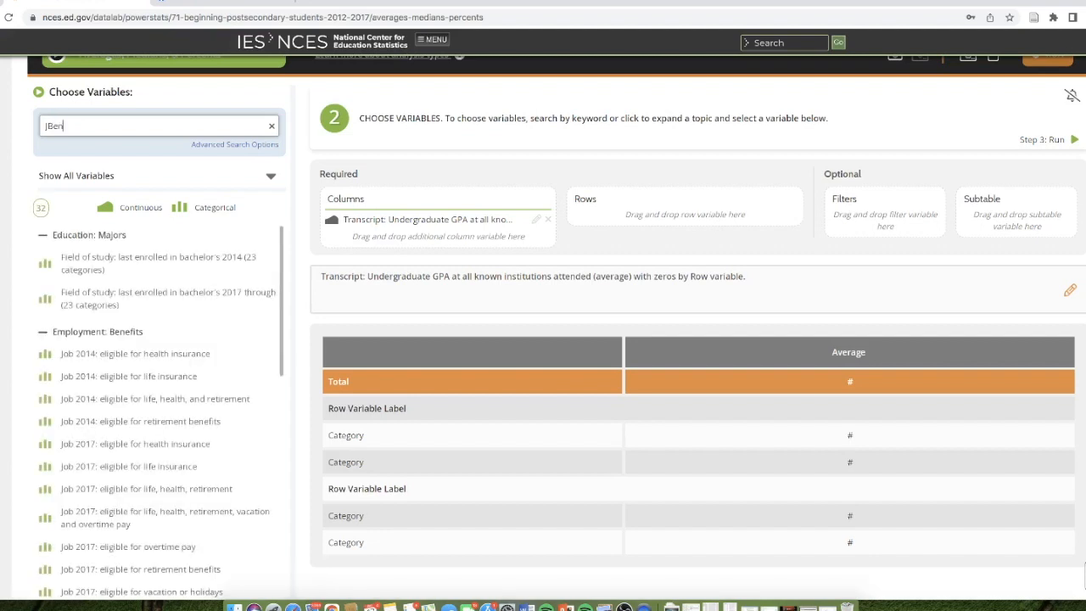
pyautogui.write('17')
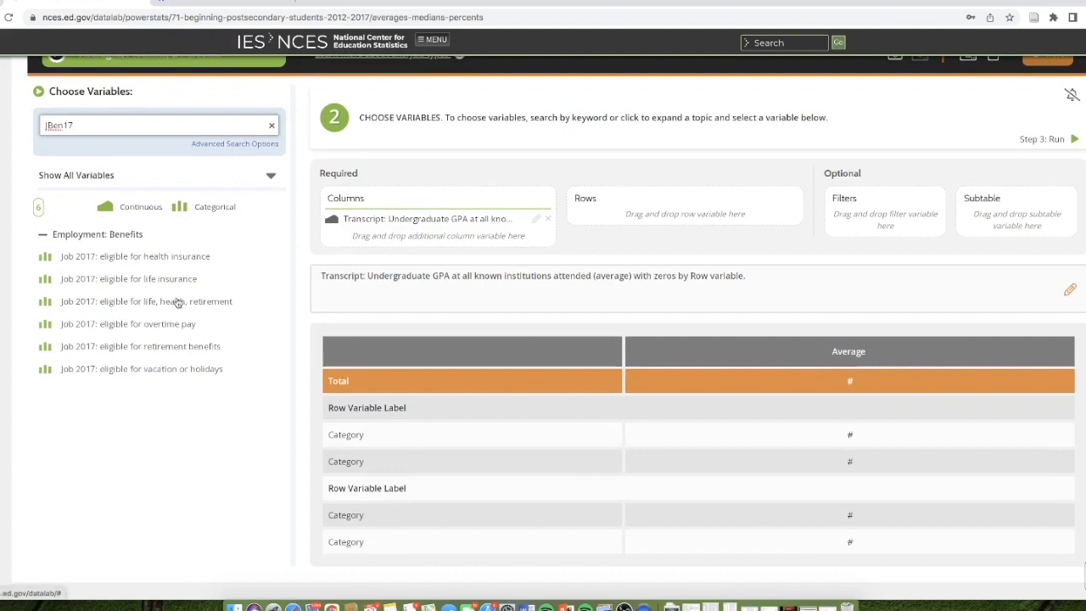
pyautogui.moveTo(161, 258)
pyautogui.mouseDown()
pyautogui.moveTo(387, 276)
pyautogui.moveTo(747, 222)
pyautogui.moveTo(715, 213)
pyautogui.mouseUp()
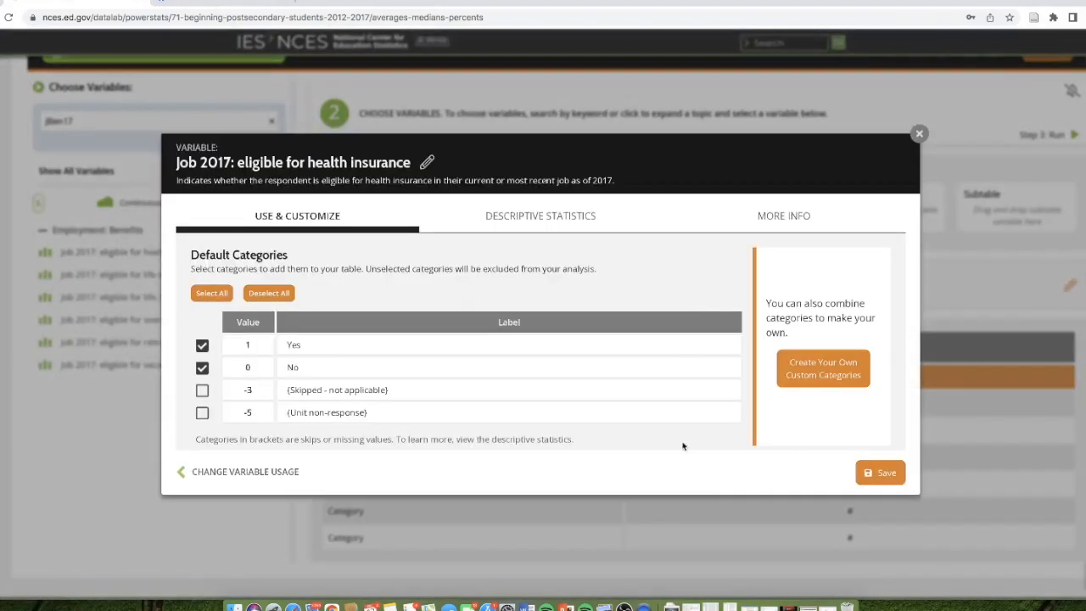
pyautogui.click(863, 477)
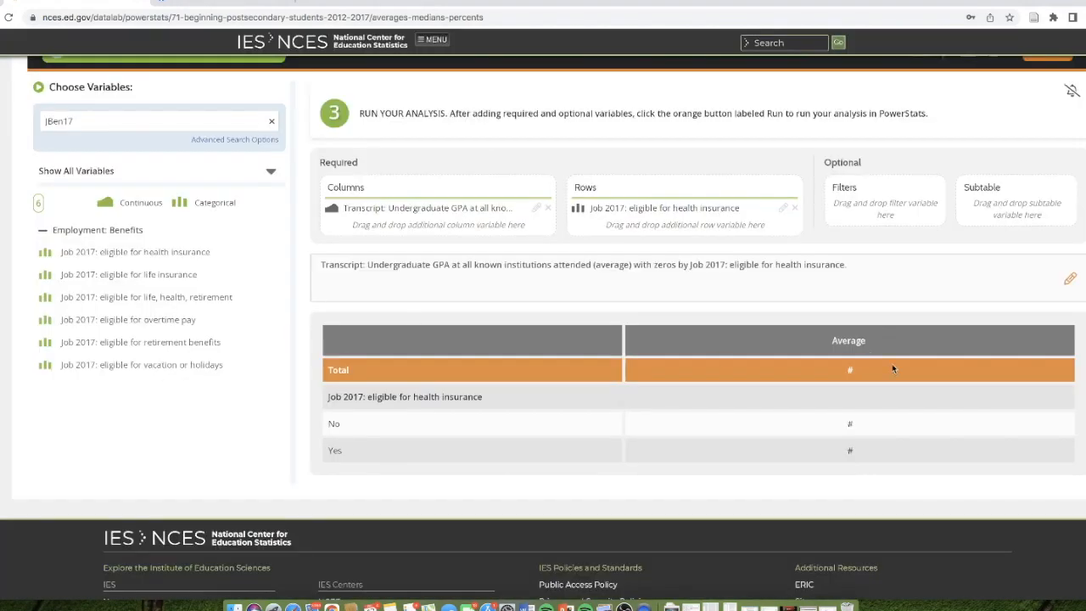
pyautogui.scroll(1, 505, 218)
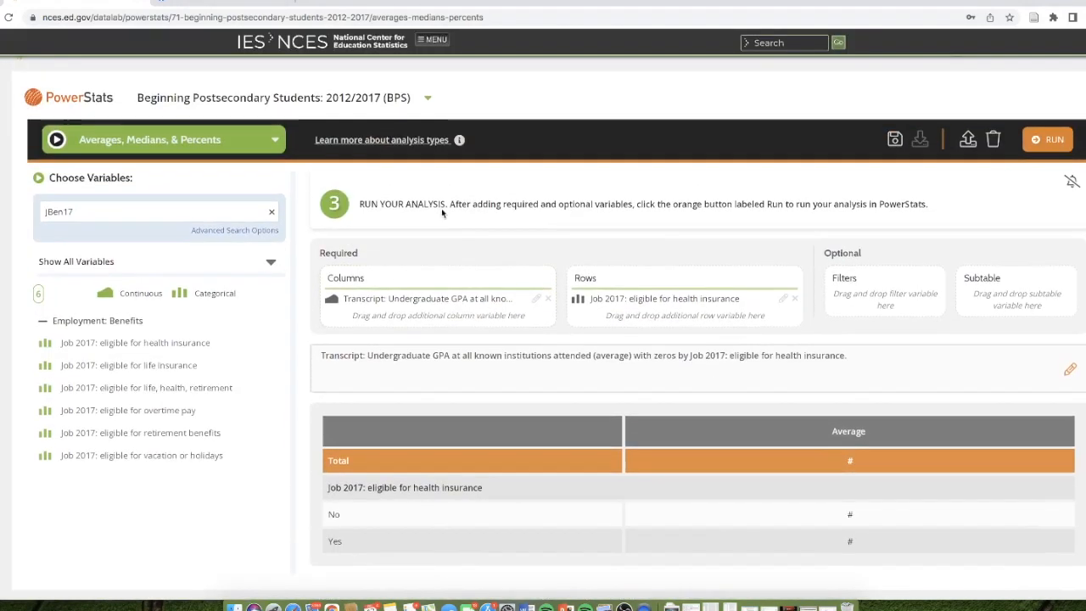
pyautogui.click(247, 139)
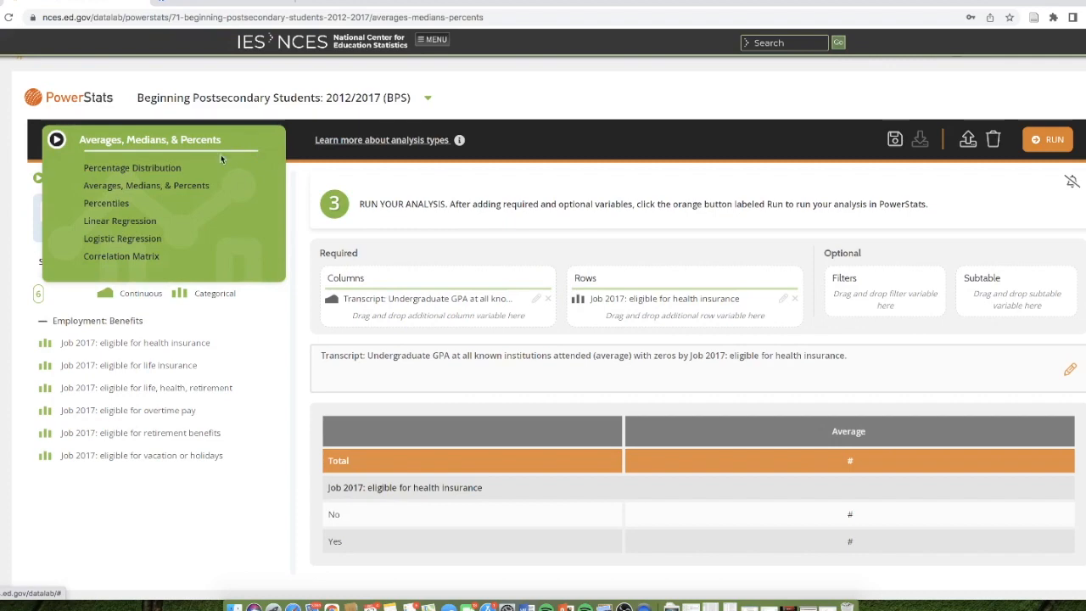
pyautogui.click(171, 189)
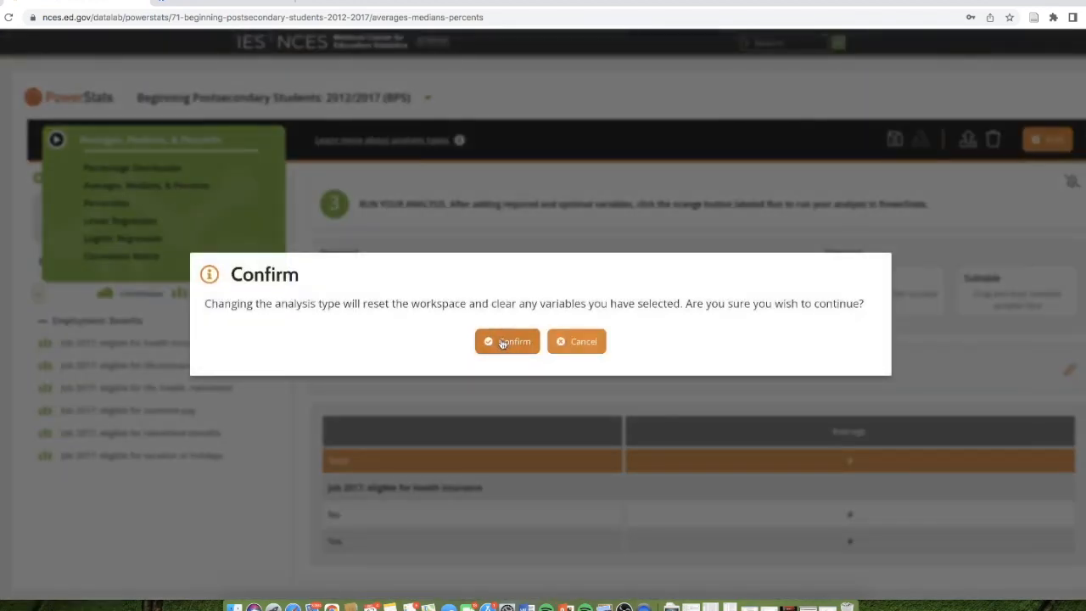
pyautogui.click(582, 341)
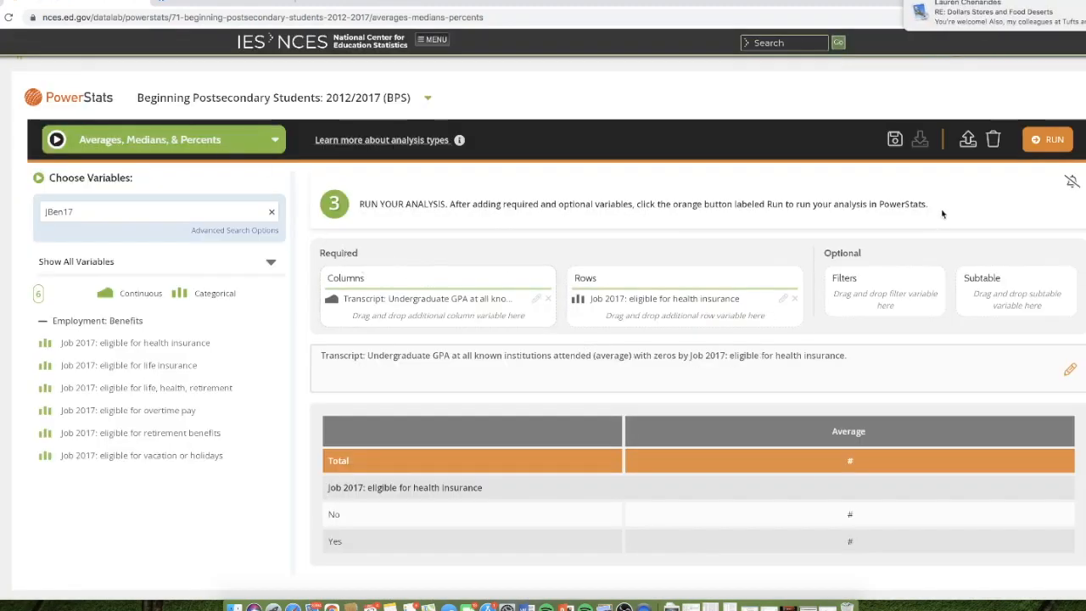
# - Run the GPA by health insurance eligibility analysis with the recommended weight WTC000
pyautogui.click(1050, 141)
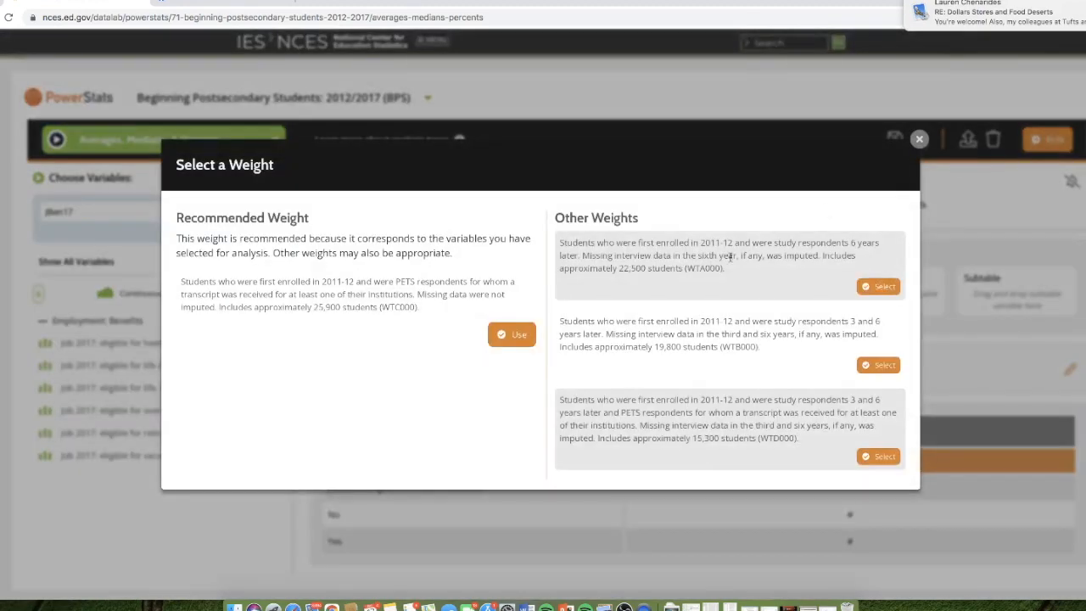
pyautogui.click(526, 339)
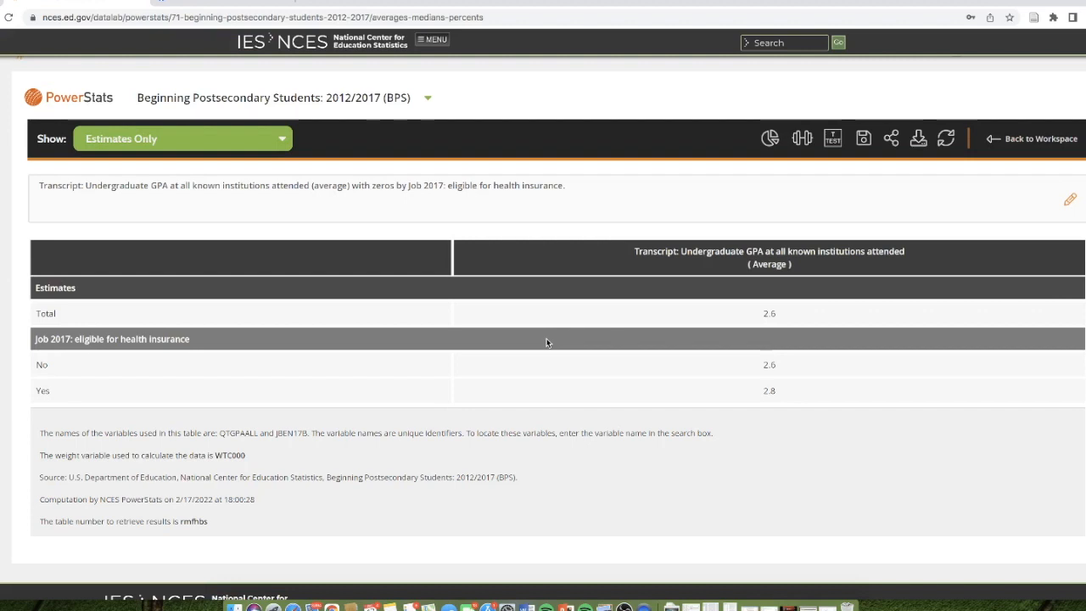
# - Display the average GPA by health insurance eligibility as a bar chart, look over the bars, and return to the results table
pyautogui.click(771, 140)
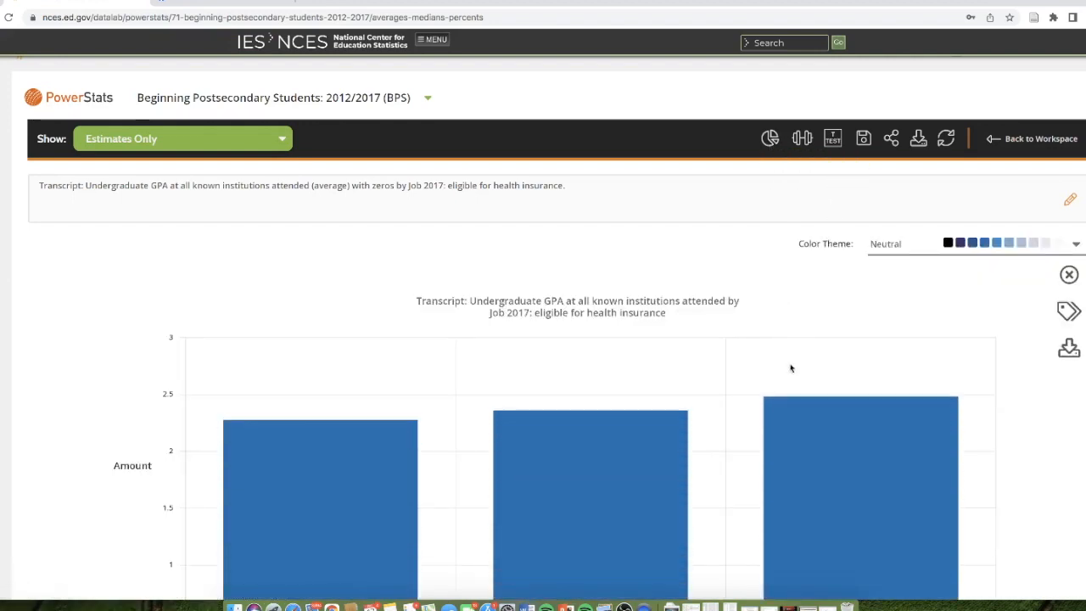
pyautogui.scroll(-3, 798, 366)
pyautogui.scroll(3, 885, 349)
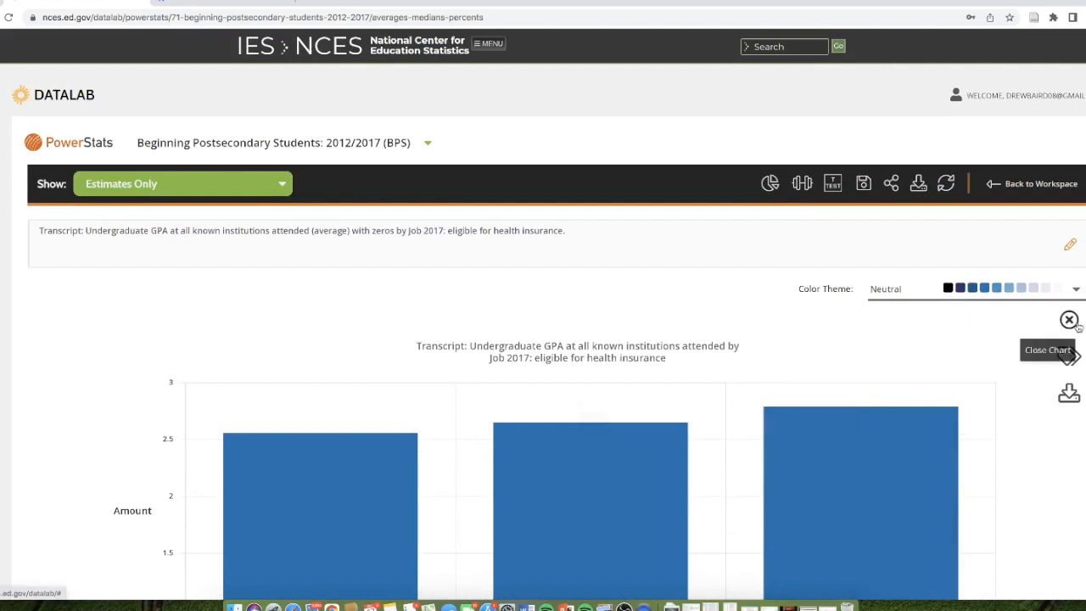
pyautogui.click(1071, 322)
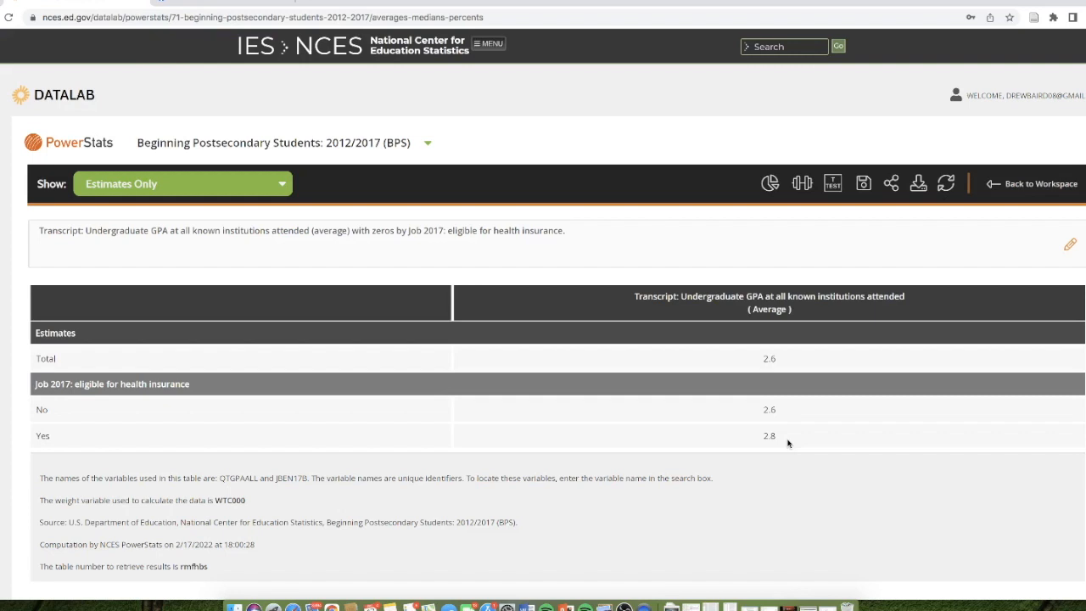
pyautogui.click(626, 605)
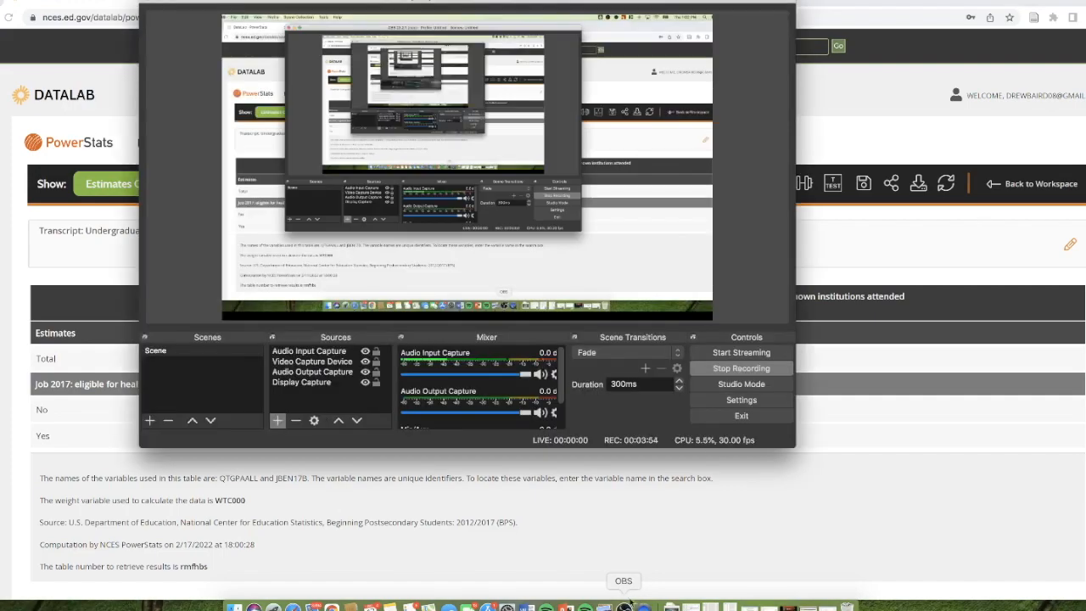